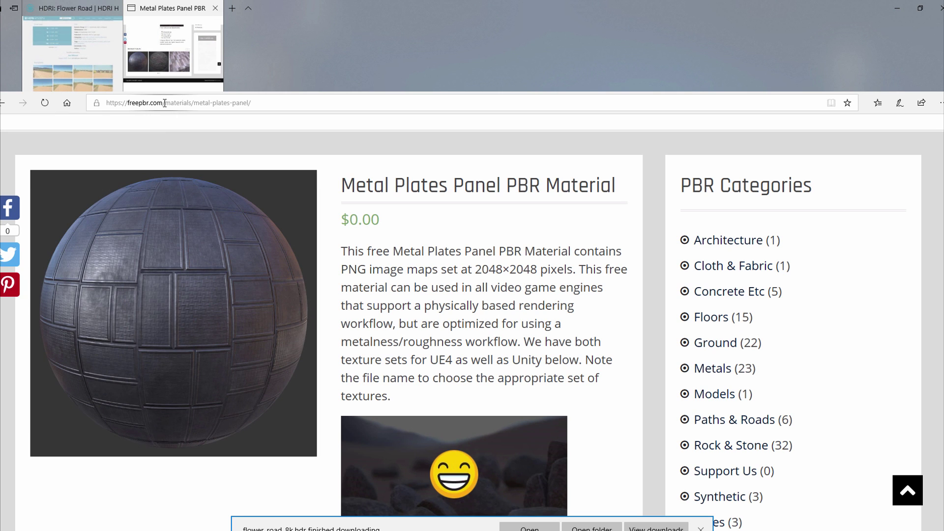
Step: Browse the Metal Plates Panel texture downloads, then return to the Flower Road HDRI page
scroll(728, 237, down, 4)
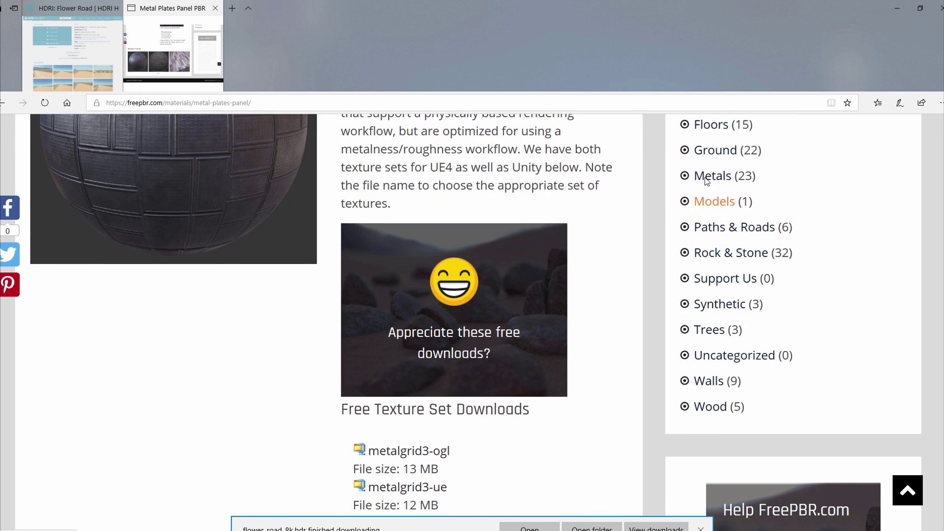
scroll(707, 181, down, 3)
scroll(707, 181, up, 5)
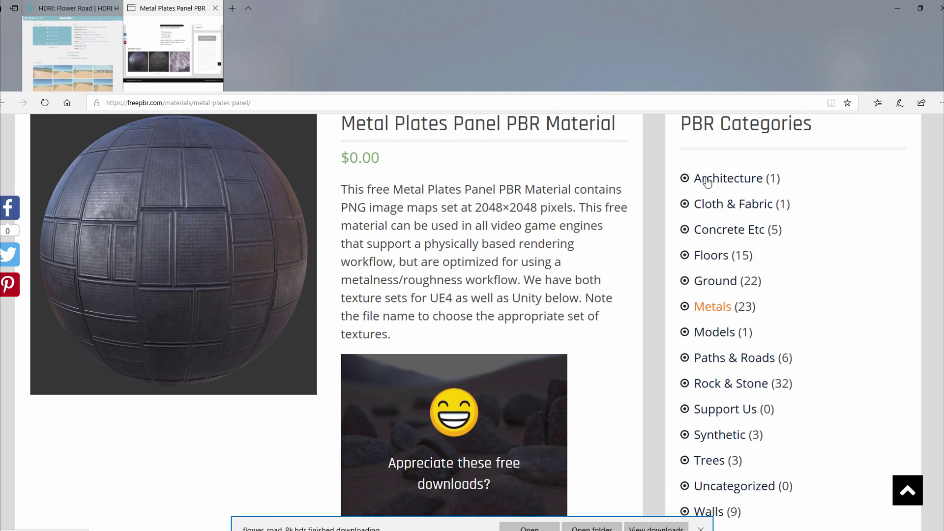
scroll(706, 181, up, 1)
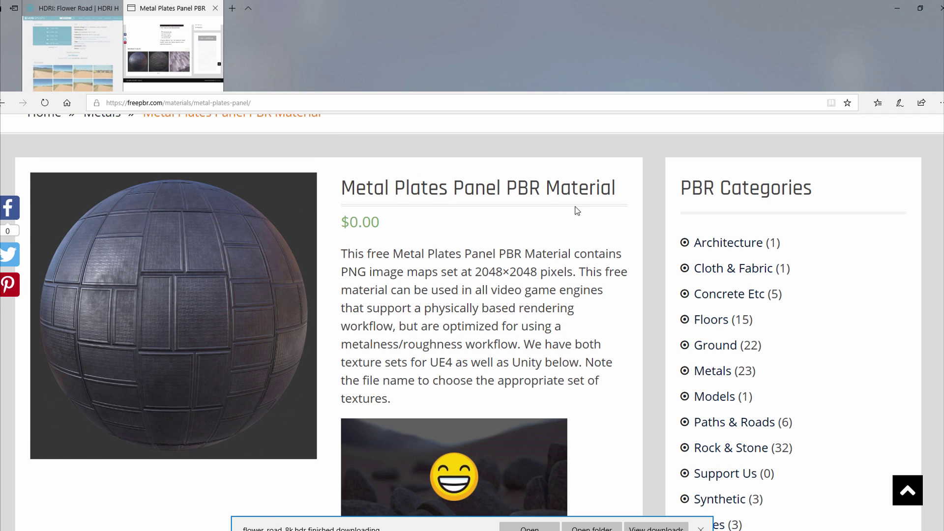
scroll(575, 211, down, 10)
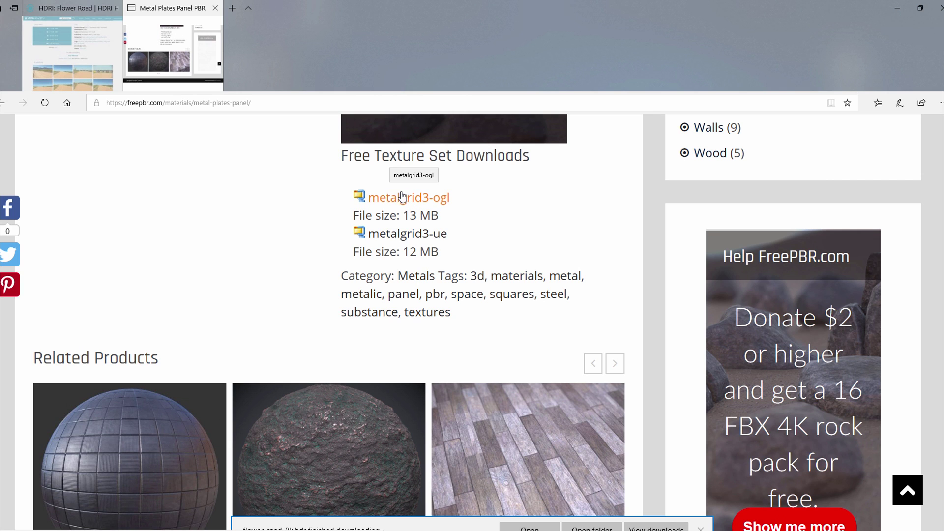
click(77, 45)
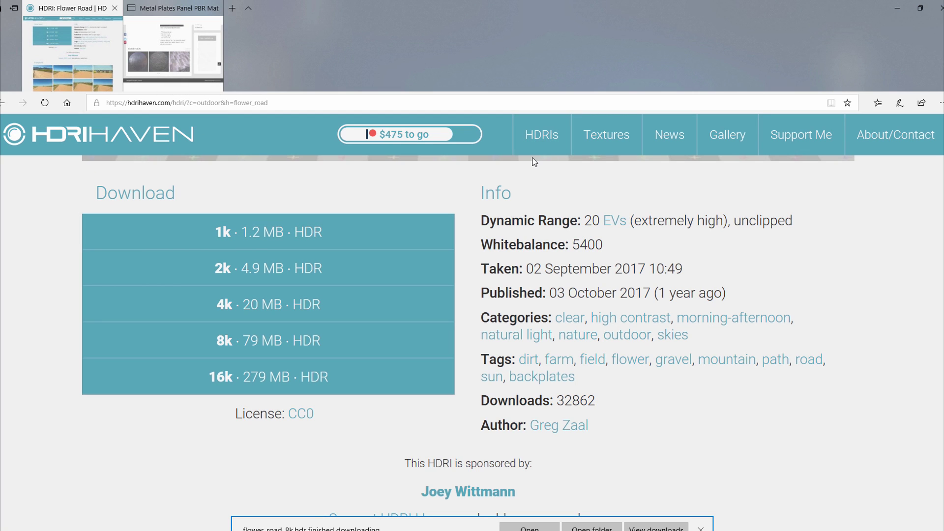
Step: Review the Flower Road HDR download list, then minimize the browser to reveal the desktop
scroll(535, 162, down, 4)
scroll(535, 165, up, 10)
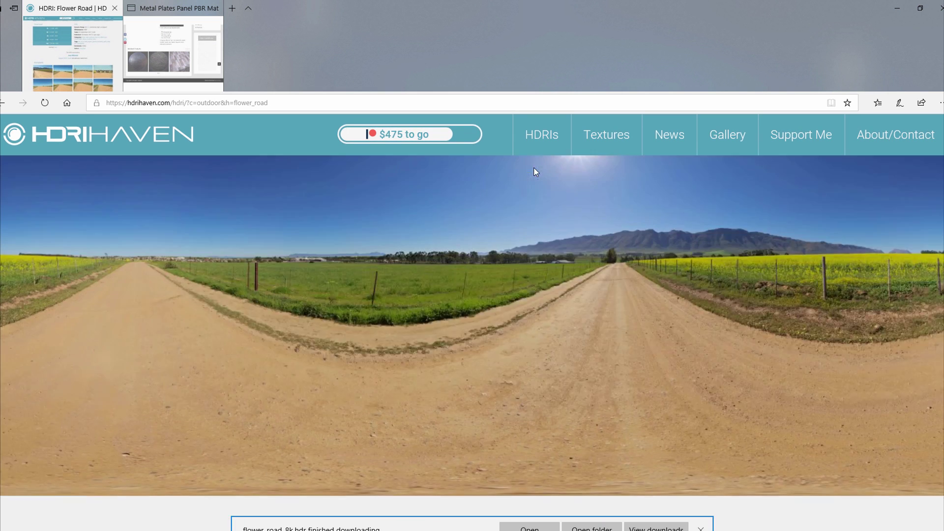
scroll(535, 171, down, 5)
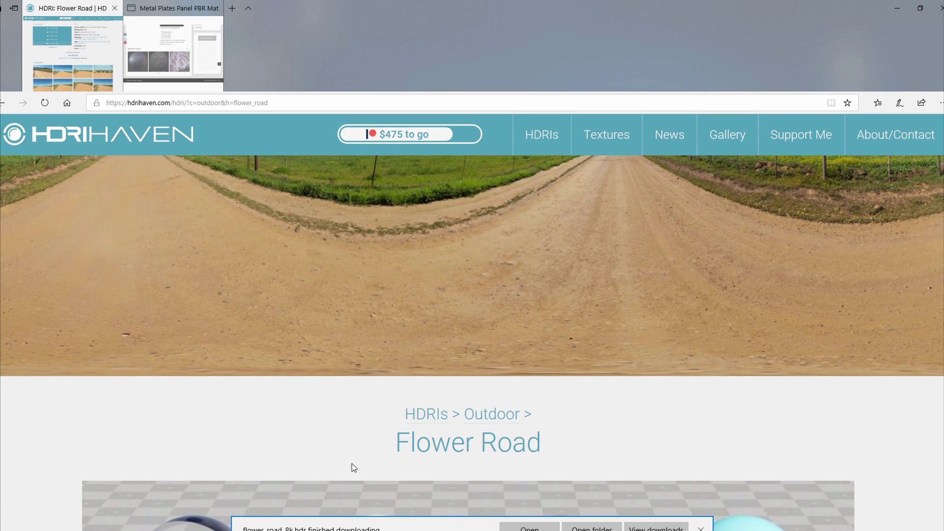
scroll(540, 285, down, 1)
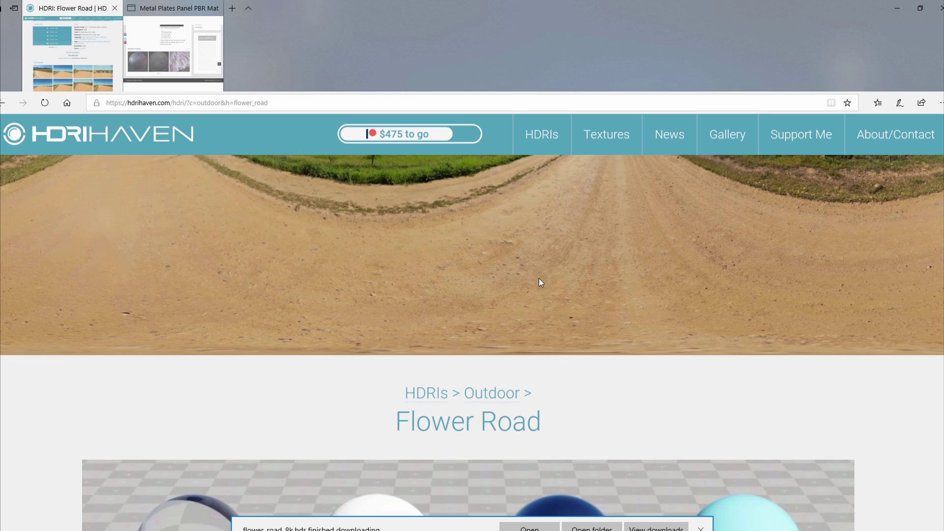
scroll(541, 282, down, 10)
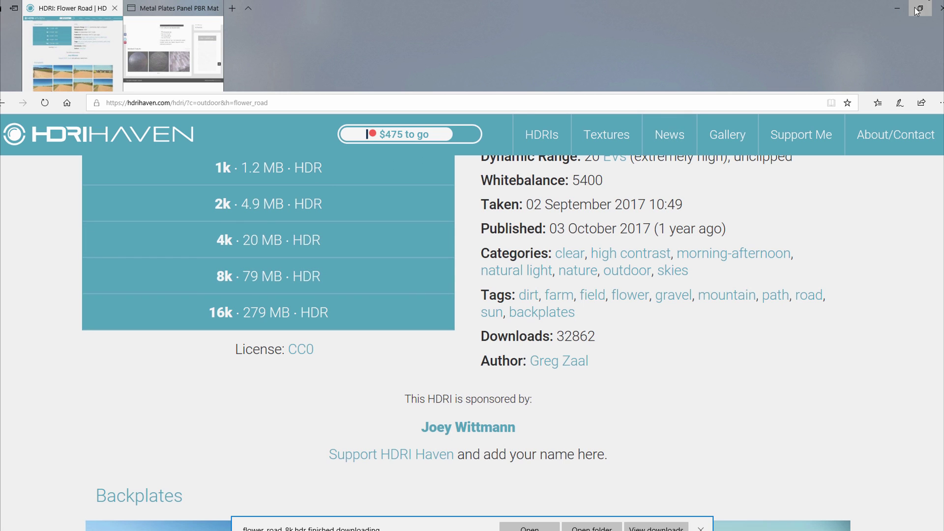
click(896, 8)
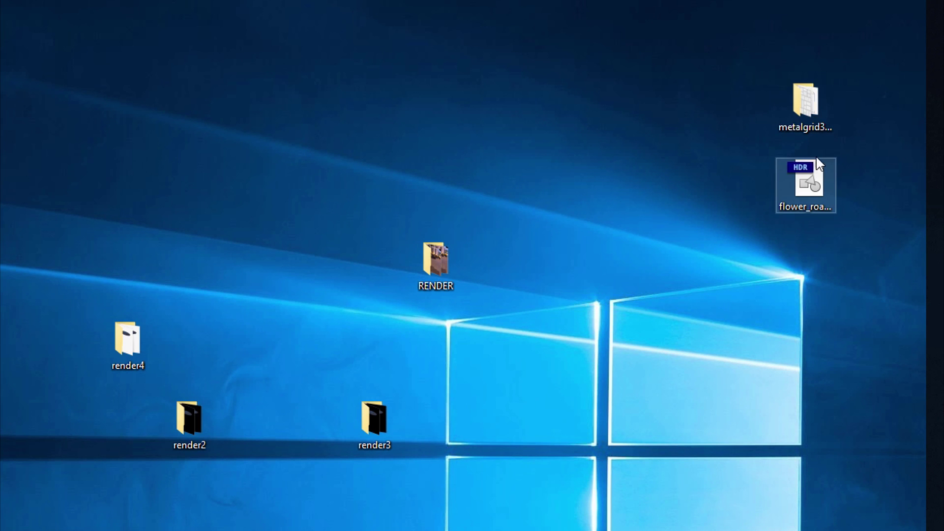
Step: Open the metalgrid3 folder on the desktop to inspect the downloaded textures
double_click(808, 111)
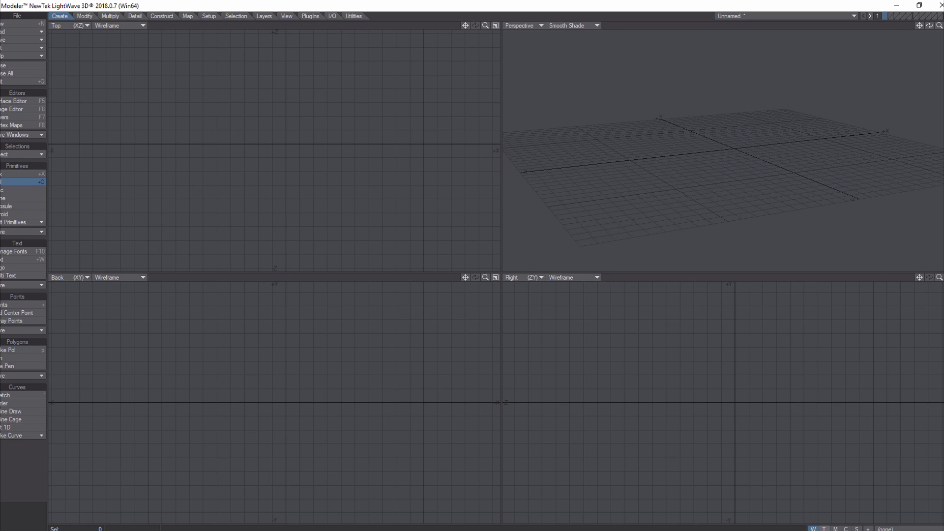
Step: Create a new texture UV map named 'saucer4' from the vertex map bar
click(824, 528)
click(932, 529)
click(935, 529)
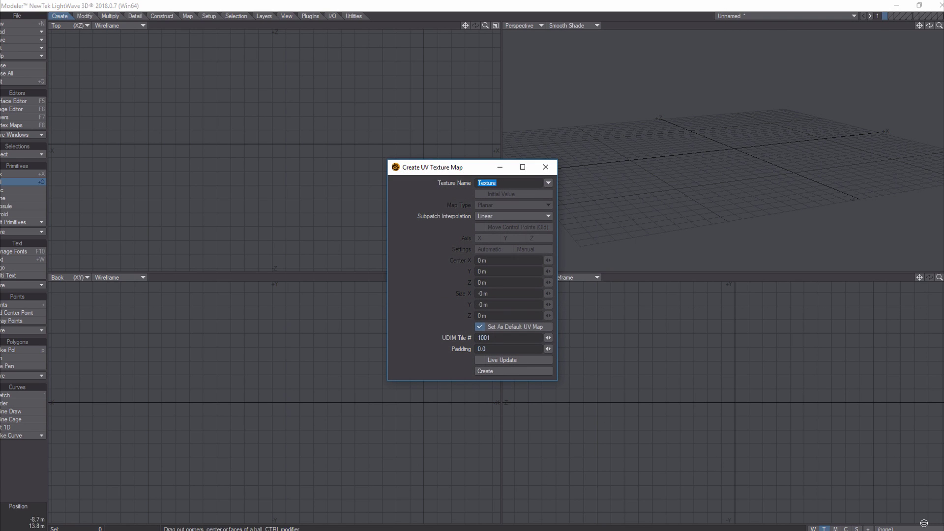
text(sau)
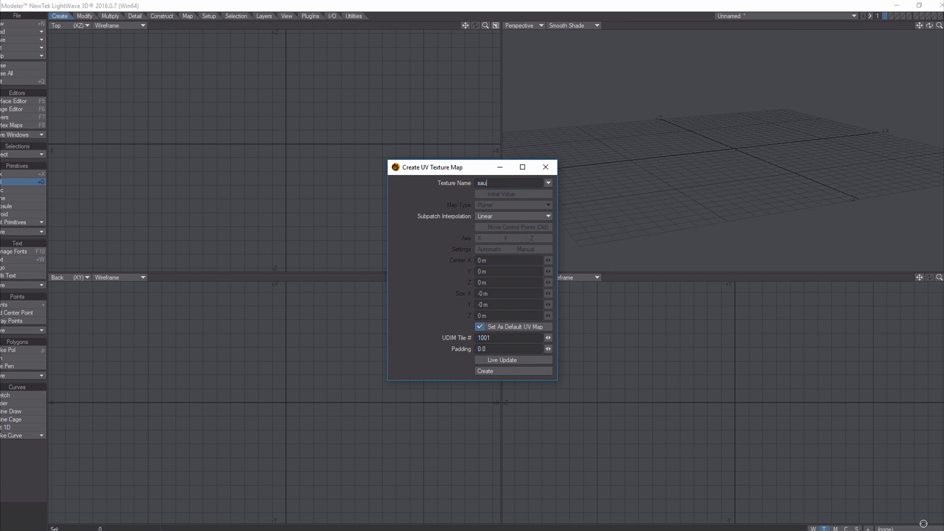
text(cer4)
click(519, 370)
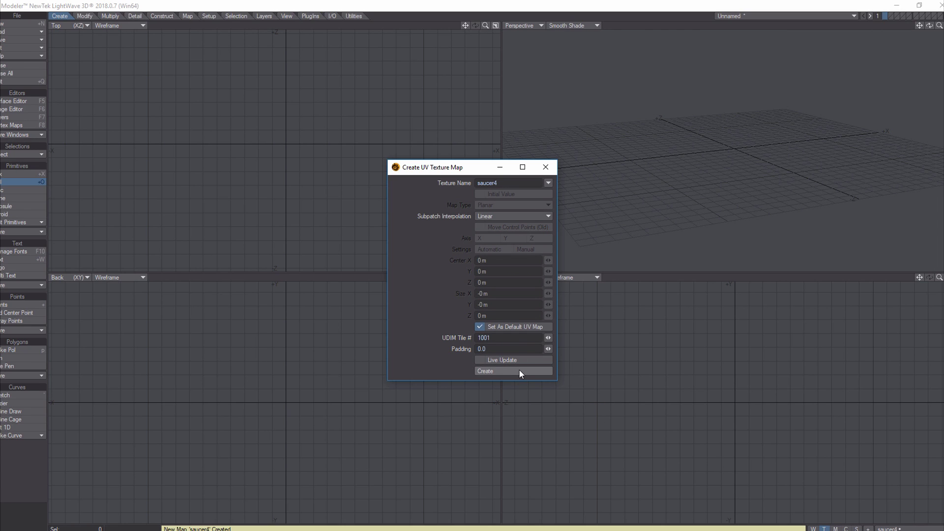
click(545, 168)
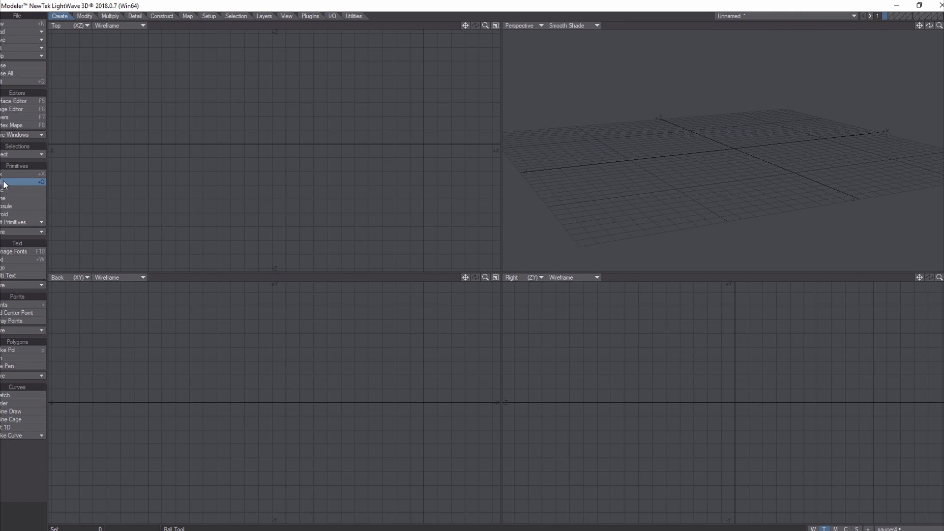
Step: Draw a ball centred on the grid and set its Radius Z to 3.8 m
drag(237, 102, 290, 150)
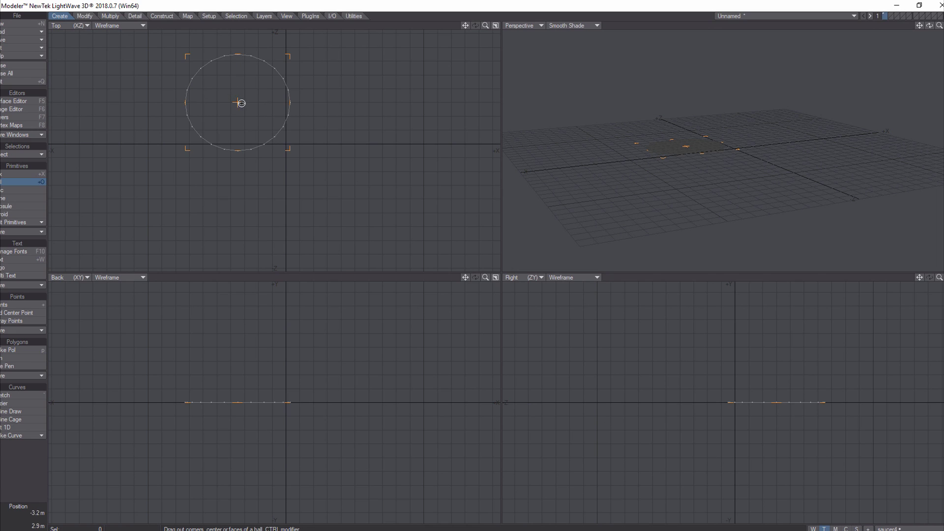
drag(240, 103, 287, 145)
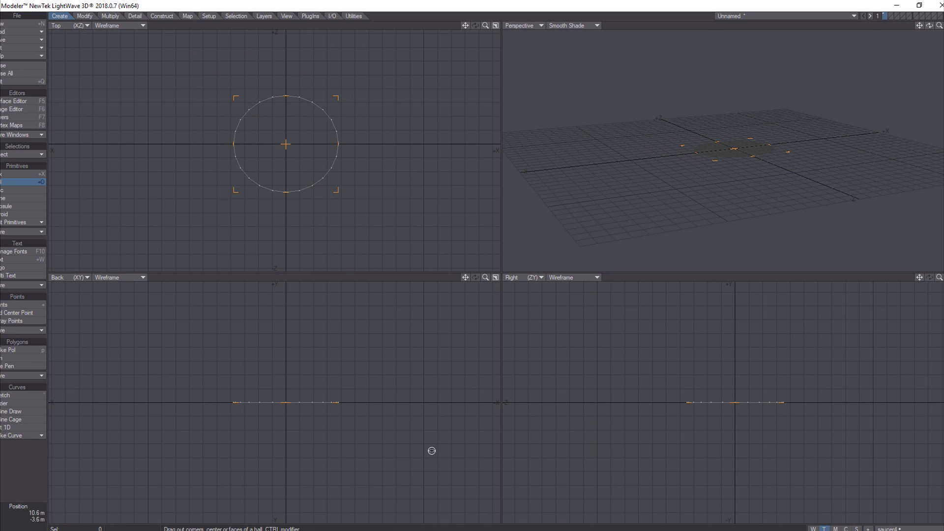
click(482, 528)
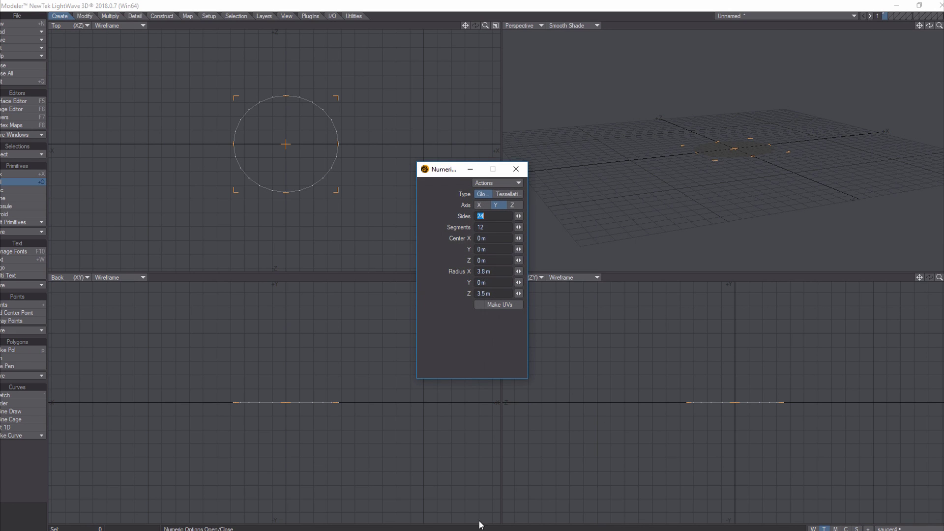
click(482, 294)
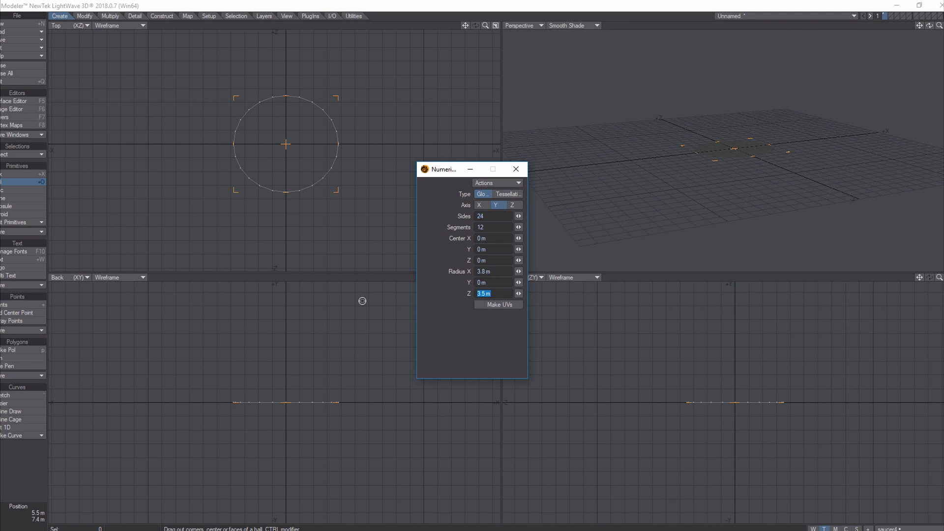
text(3.8)
key(Return)
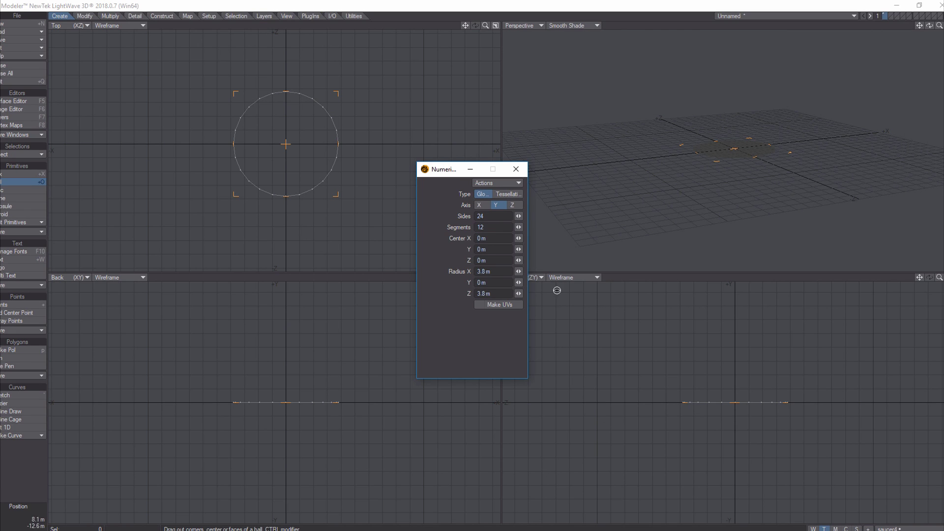
Step: Flatten the ball to 1.1 m high and finish the Ball tool
drag(446, 172, 394, 176)
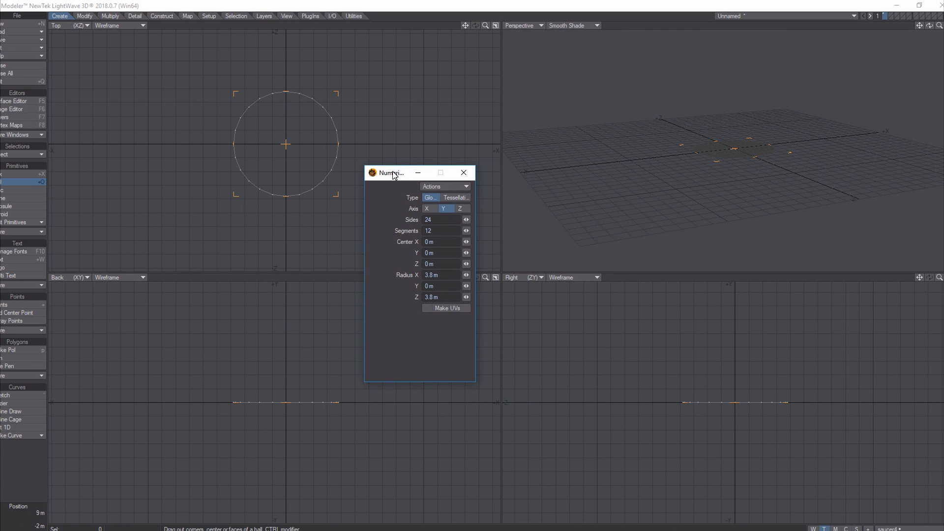
drag(735, 400, 736, 388)
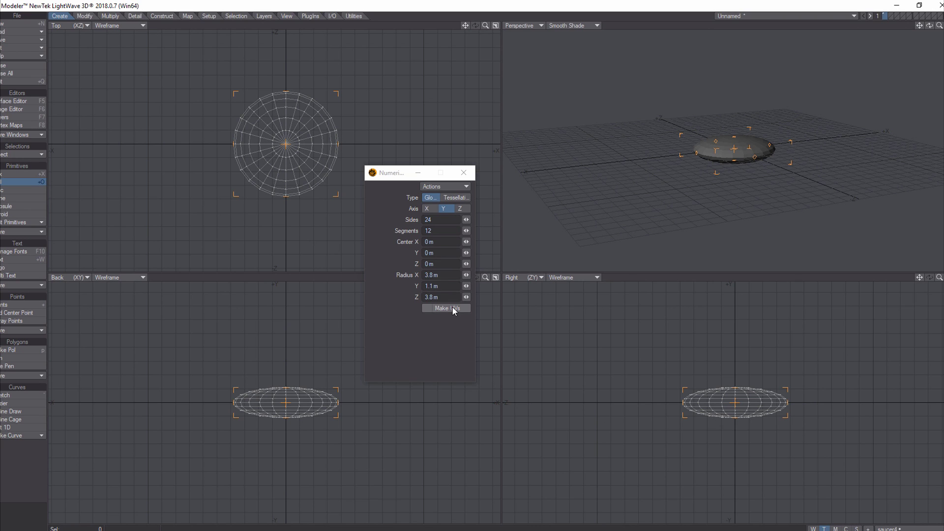
click(460, 172)
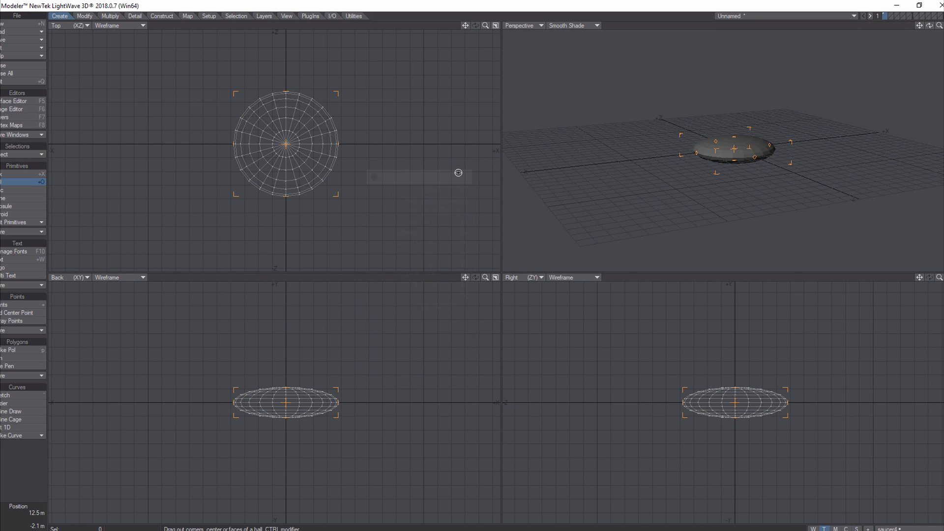
key(space)
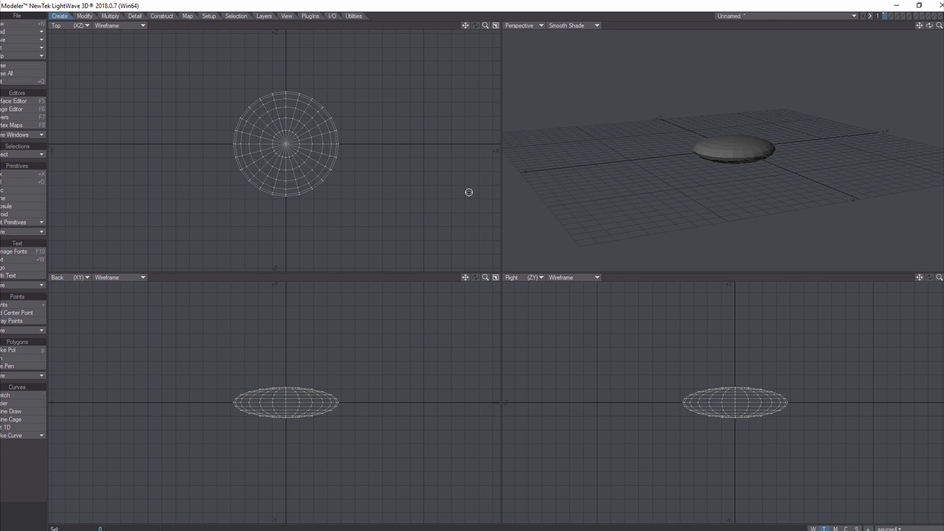
Step: Set Subpatch Divisions to 6 in the General Options
key(o)
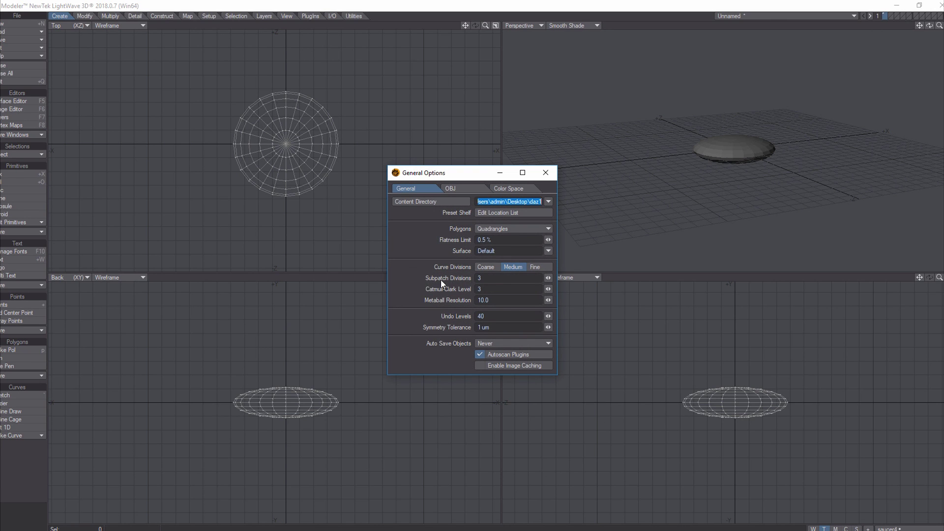
click(467, 278)
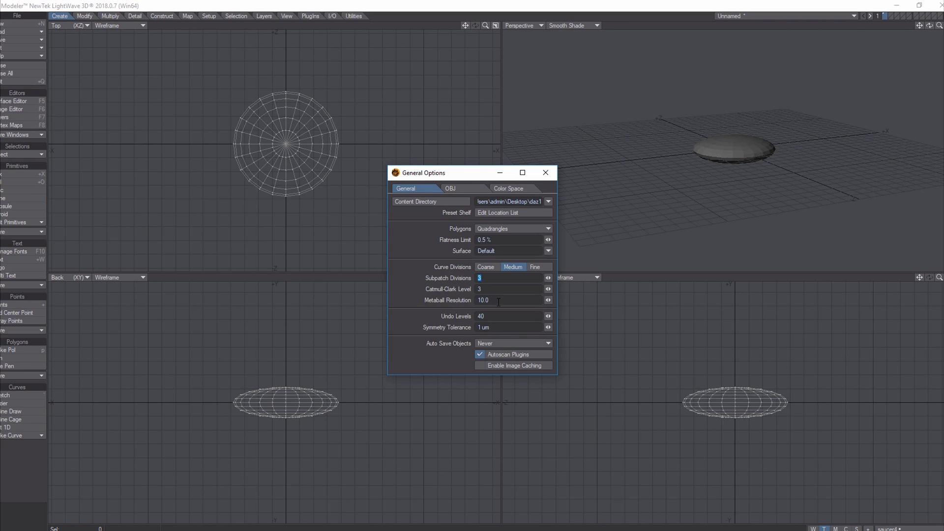
text(6)
click(545, 174)
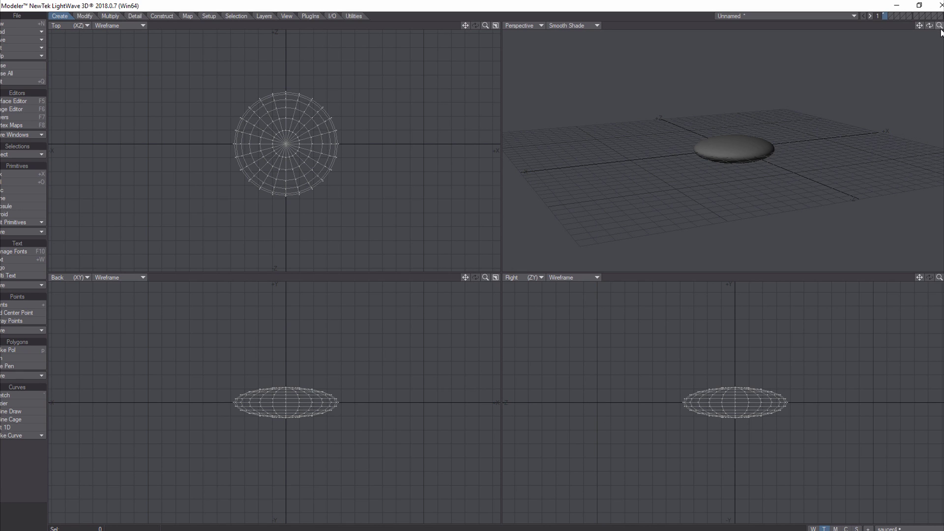
Step: Fit all views to the saucer and change the Top viewport to UV Texture
key(a)
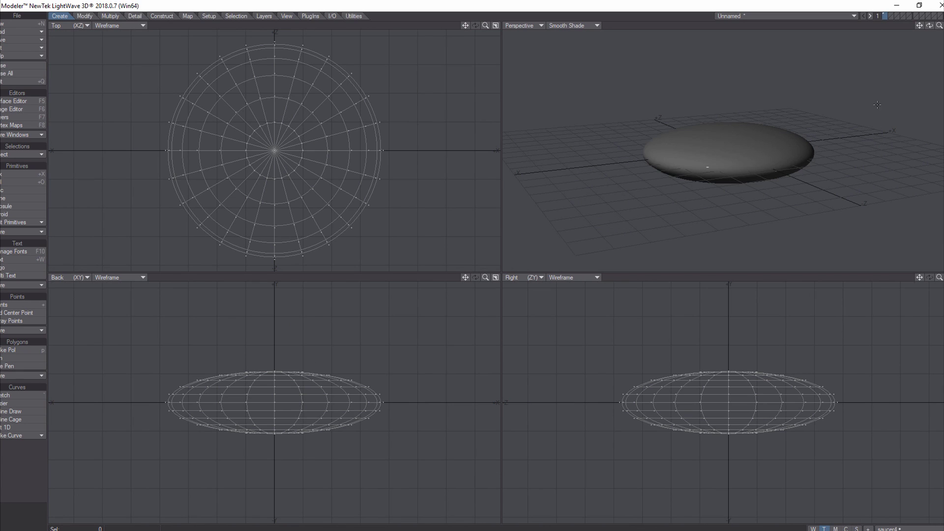
mouse_move(929, 25)
mouse_down()
mouse_move(932, 38)
mouse_move(943, 37)
mouse_move(929, 35)
mouse_up()
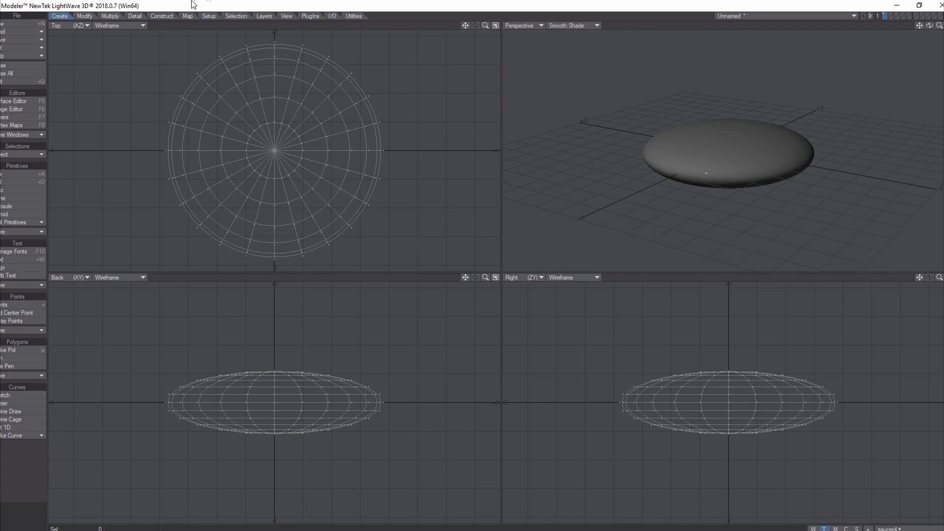
click(86, 25)
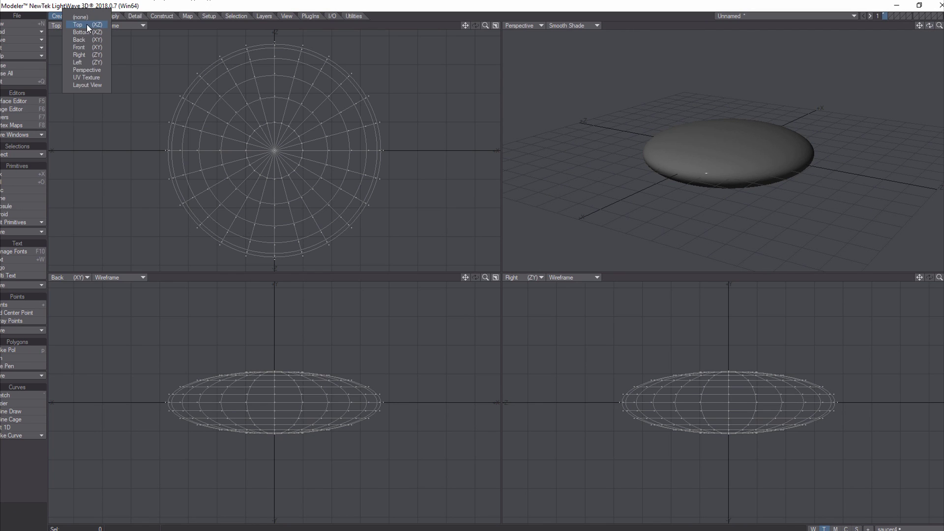
click(90, 78)
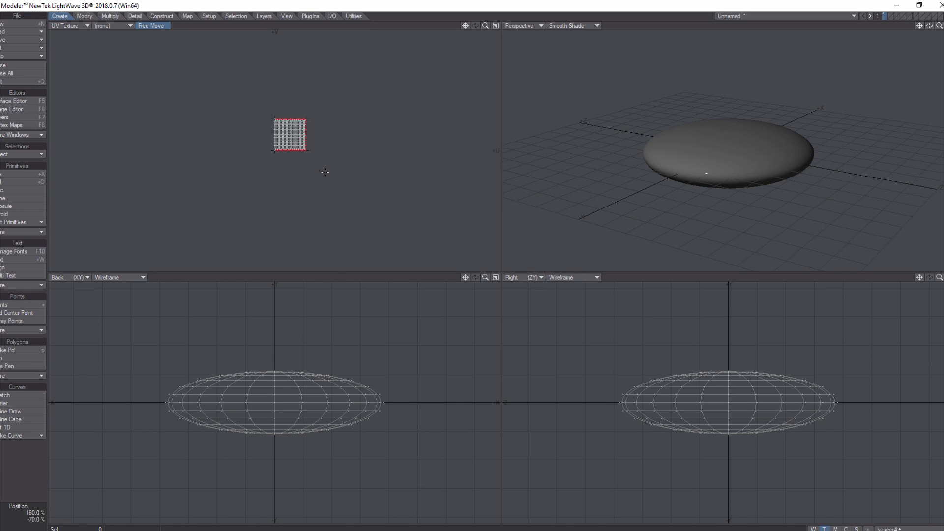
Step: Save the object as 'saucer4' with Save Object As
click(20, 44)
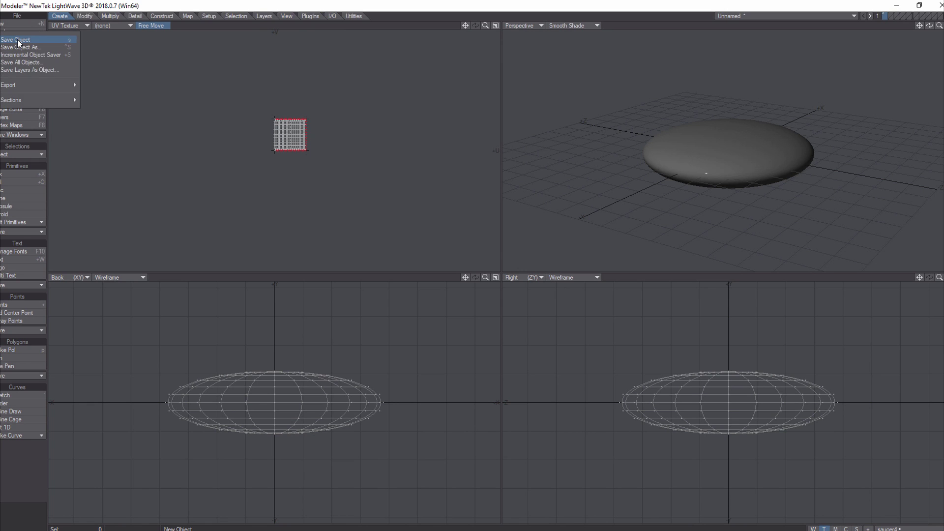
click(17, 39)
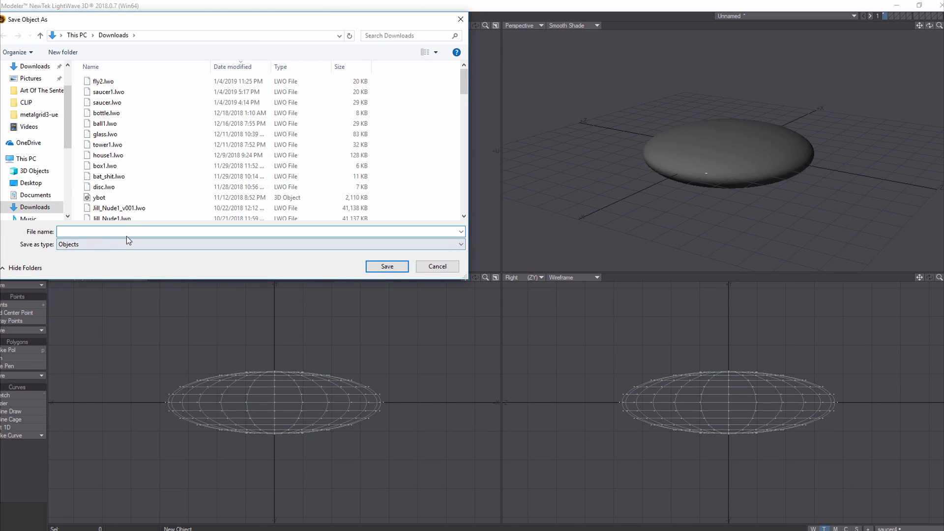
text(saucer)
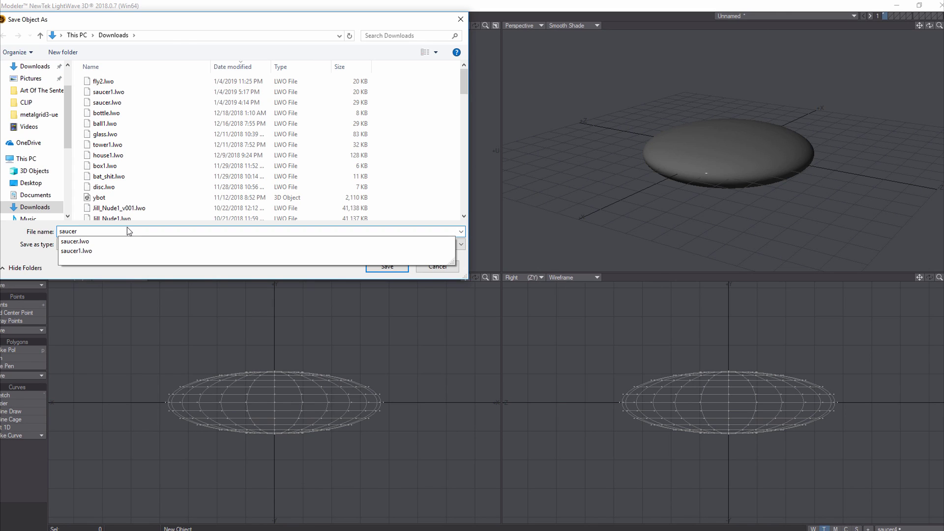
text(4)
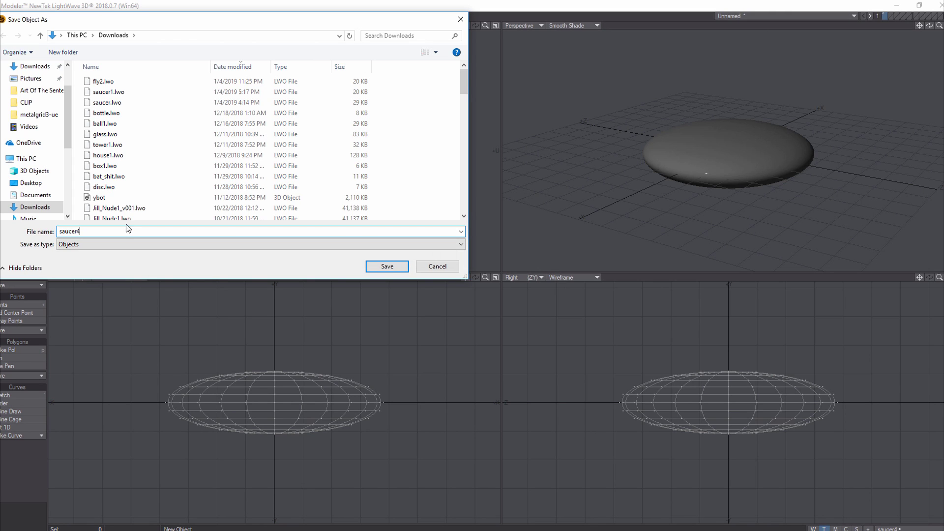
click(387, 266)
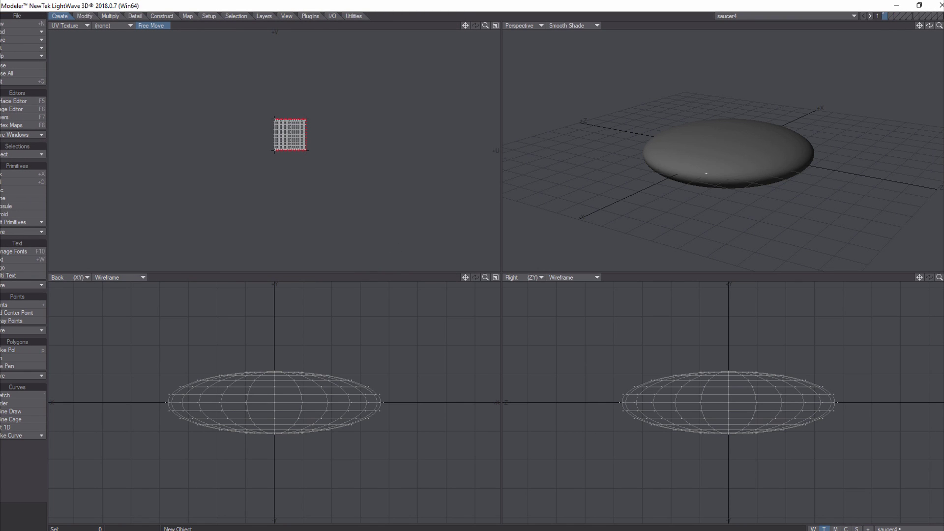
Step: Send the saucer4 object to Layout and open its Surface Editor
click(937, 16)
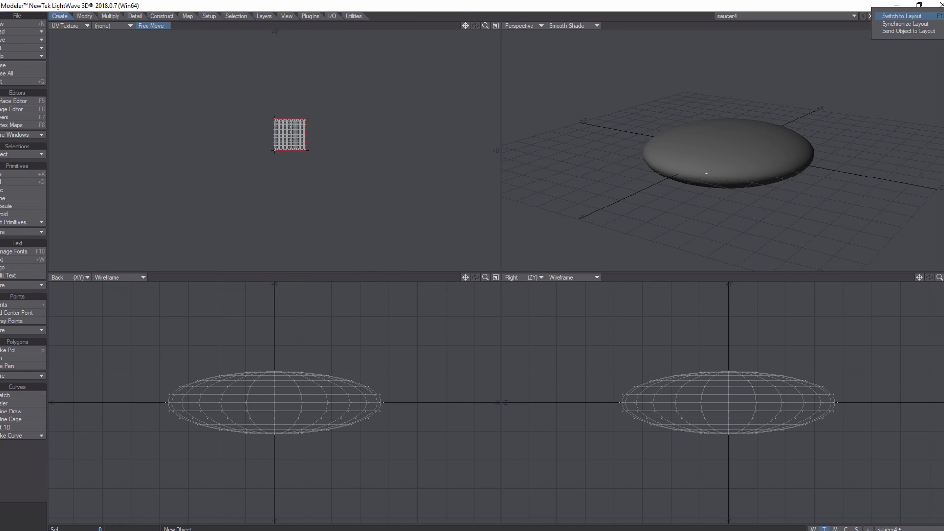
click(930, 32)
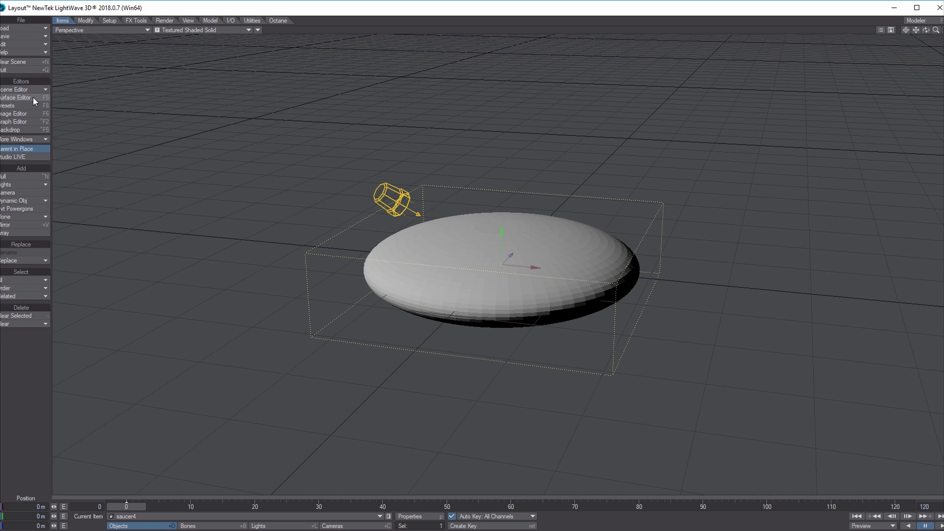
click(33, 97)
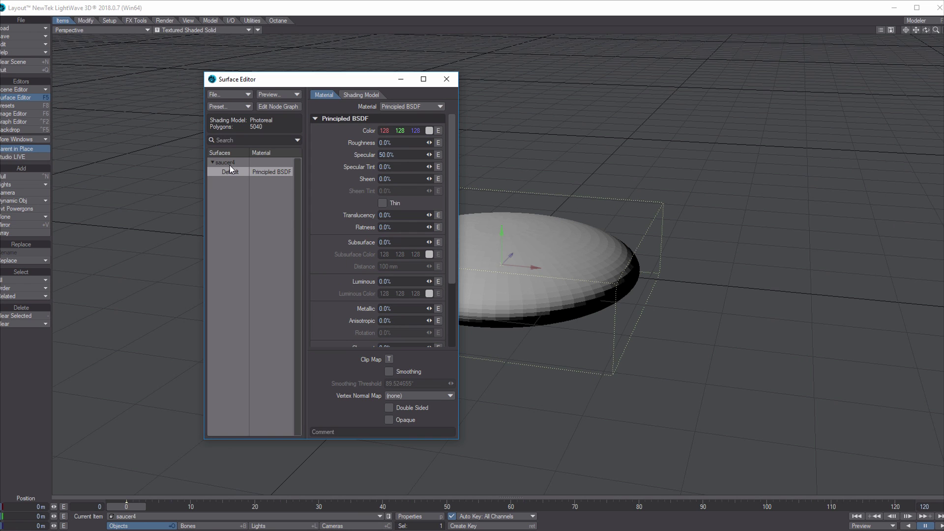
Step: Hide the Surface Editor and check the colour space presets in Preferences, leaving them unchanged
drag(285, 80, 724, 105)
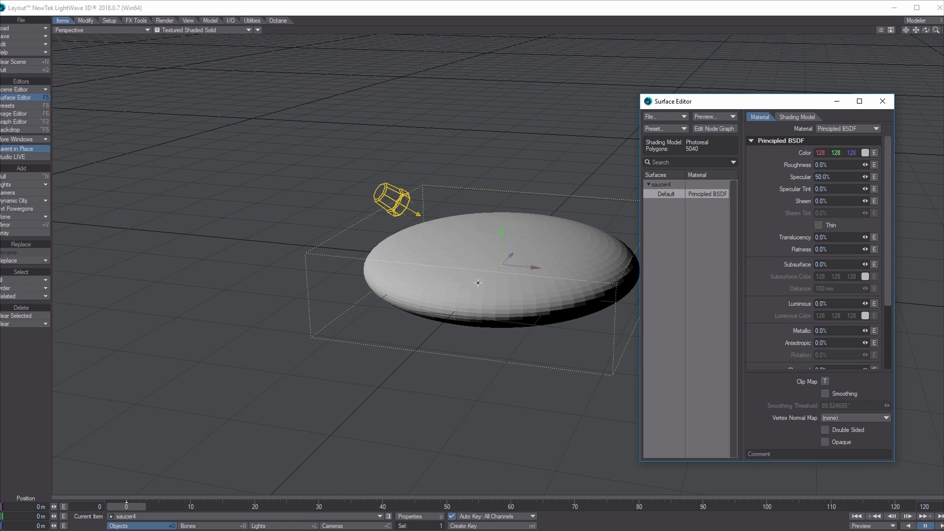
click(838, 100)
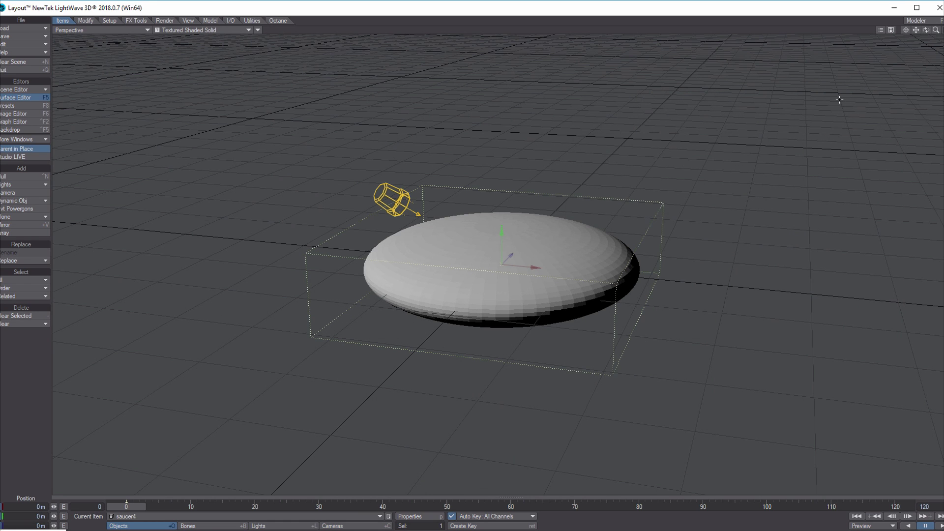
key(d)
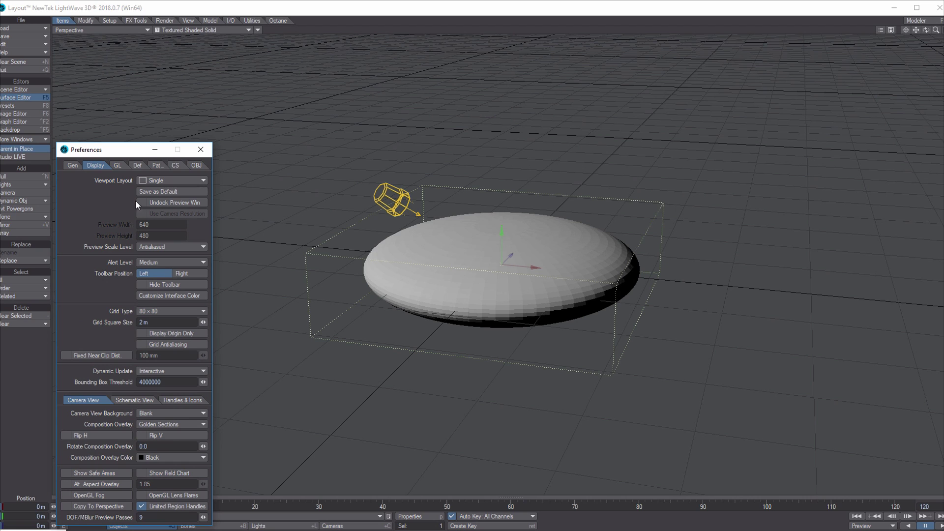
click(176, 165)
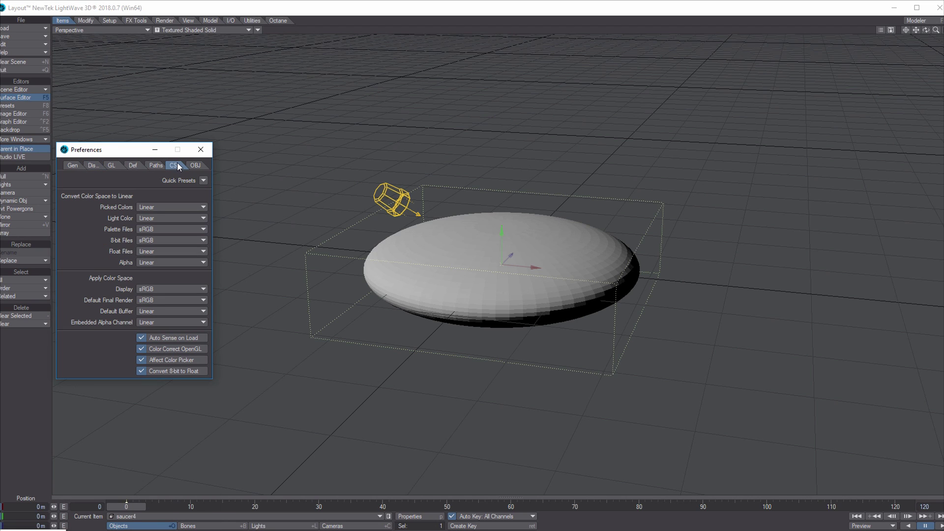
click(201, 181)
click(200, 180)
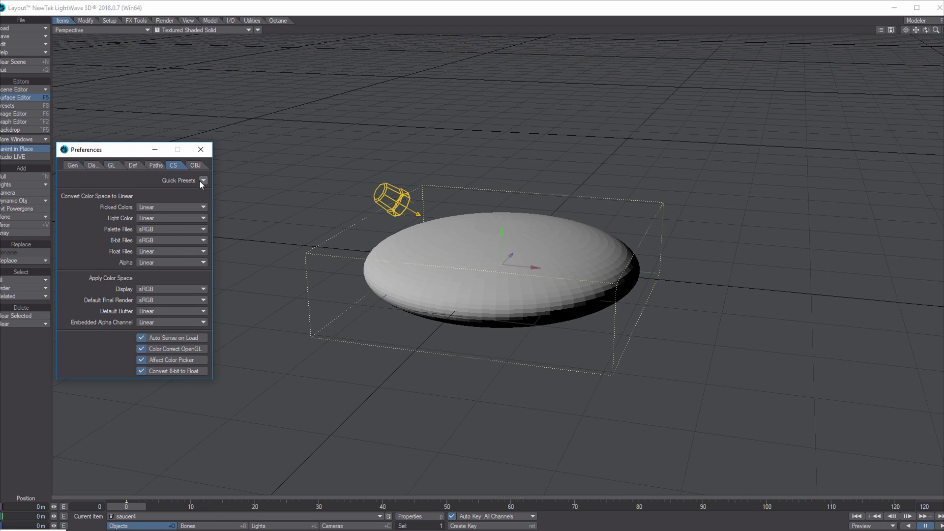
click(201, 150)
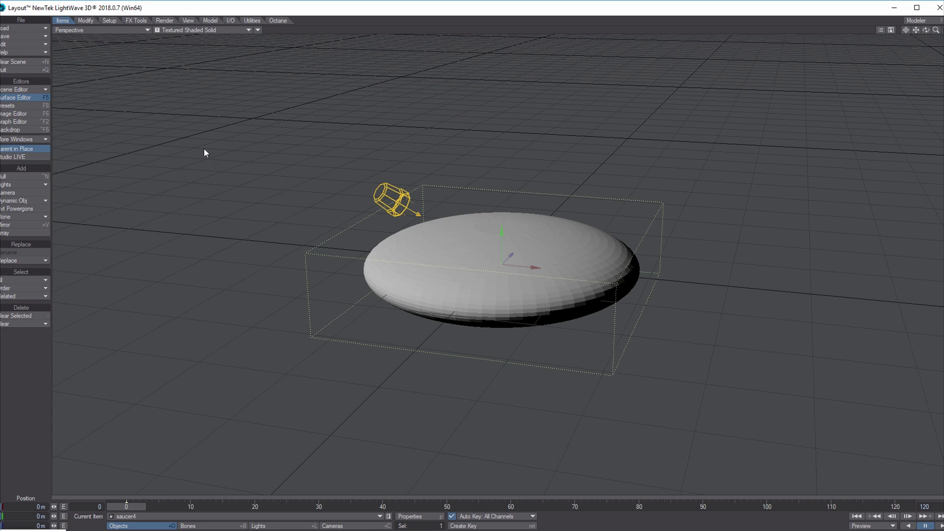
Step: Enable Smoothing on saucer4's Default surface and close the Surface Editor
click(29, 97)
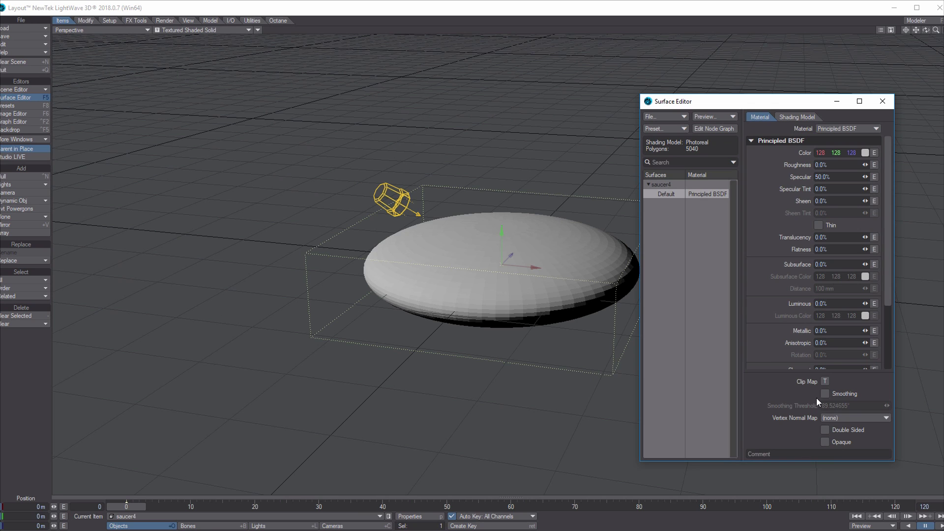
click(825, 394)
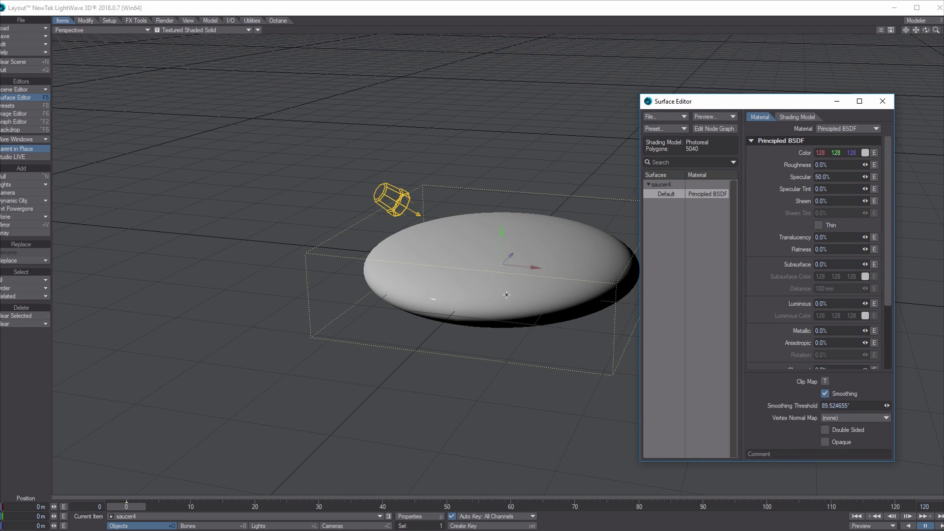
drag(838, 101, 837, 101)
click(837, 101)
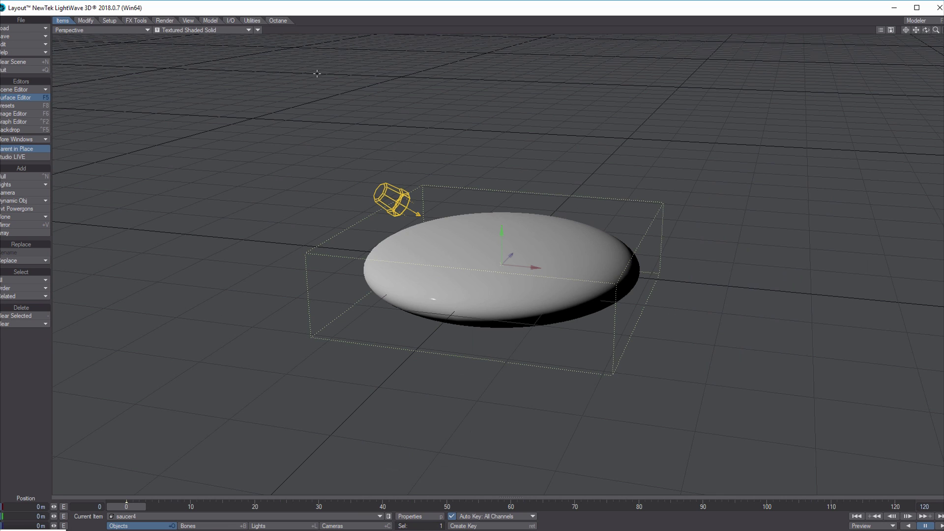
Step: Set the Preferences viewport layout to Double Vertical
key(o)
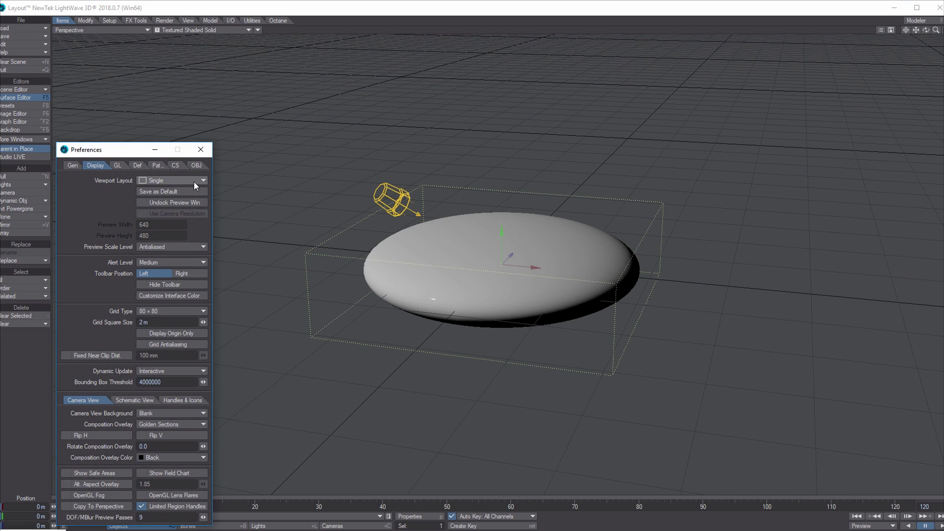
click(194, 181)
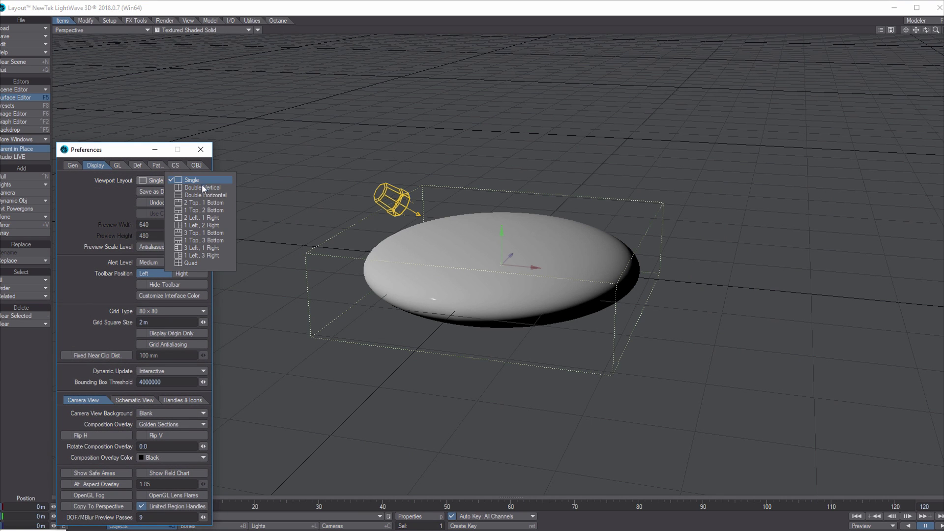
click(202, 188)
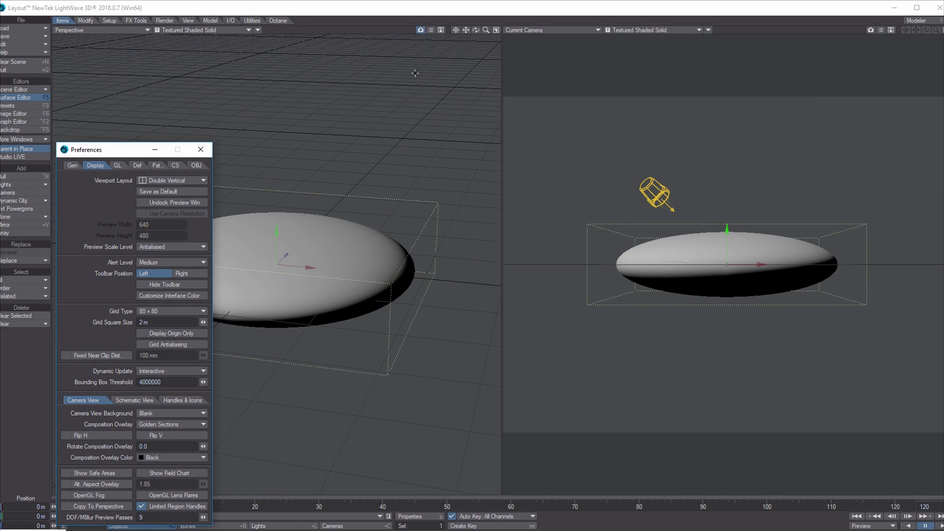
click(201, 149)
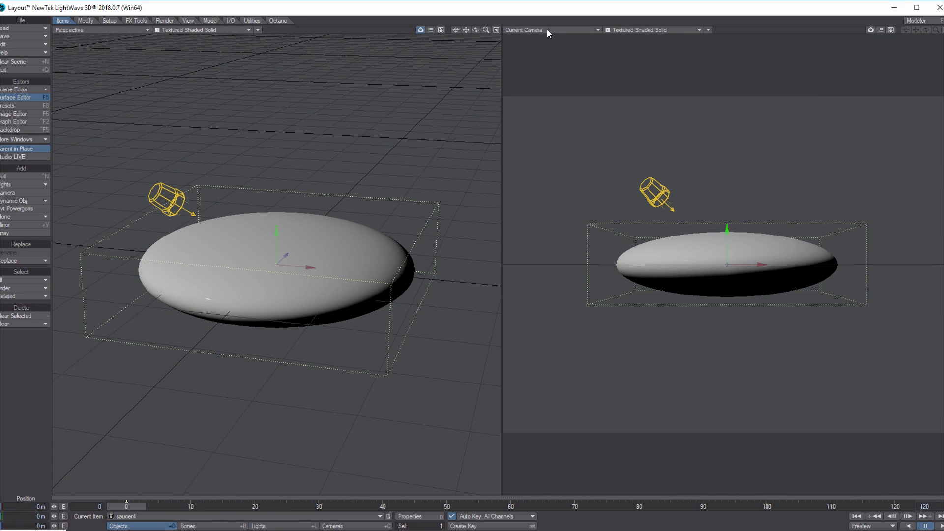
Step: Switch the right viewport's render mode to VPR for a live render
click(597, 31)
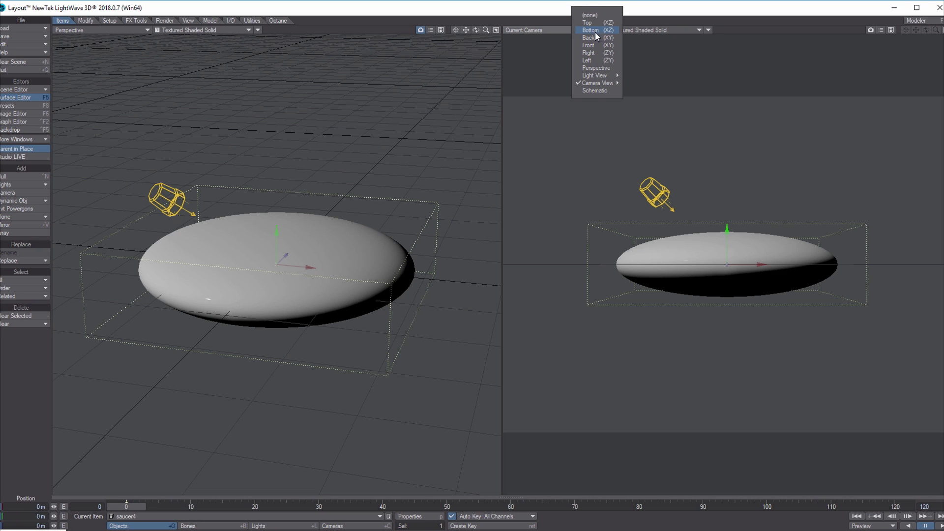
mouse_move(605, 85)
click(647, 83)
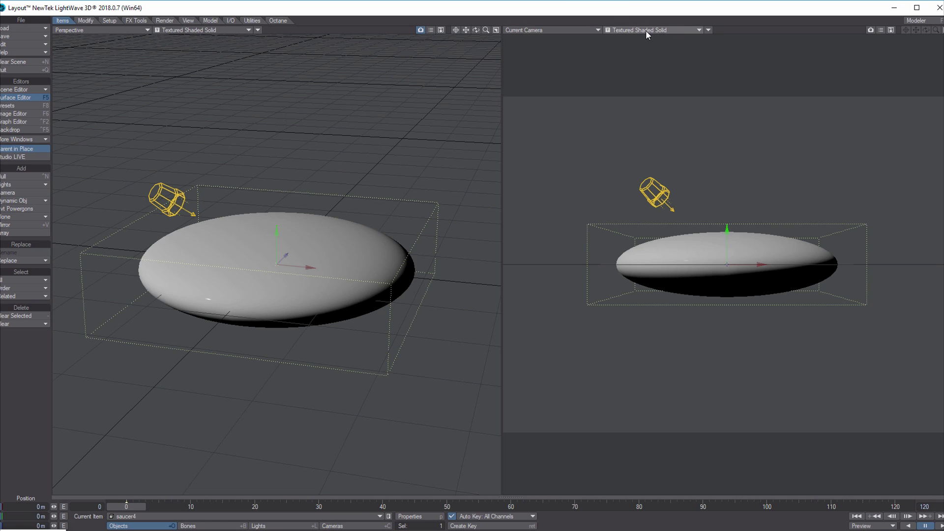
click(697, 30)
click(661, 70)
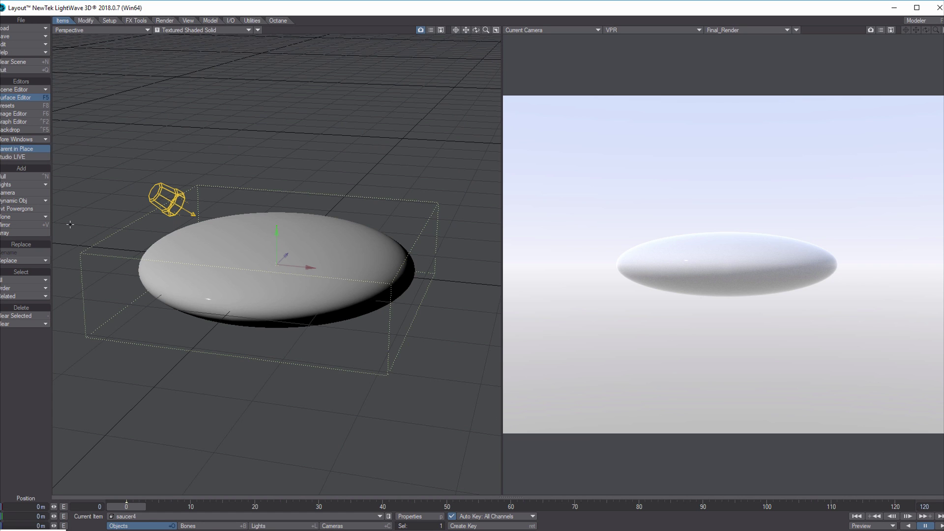
Step: Load the five metalgrid3 textures plus an image from the Desktop into the Image Editor
click(25, 114)
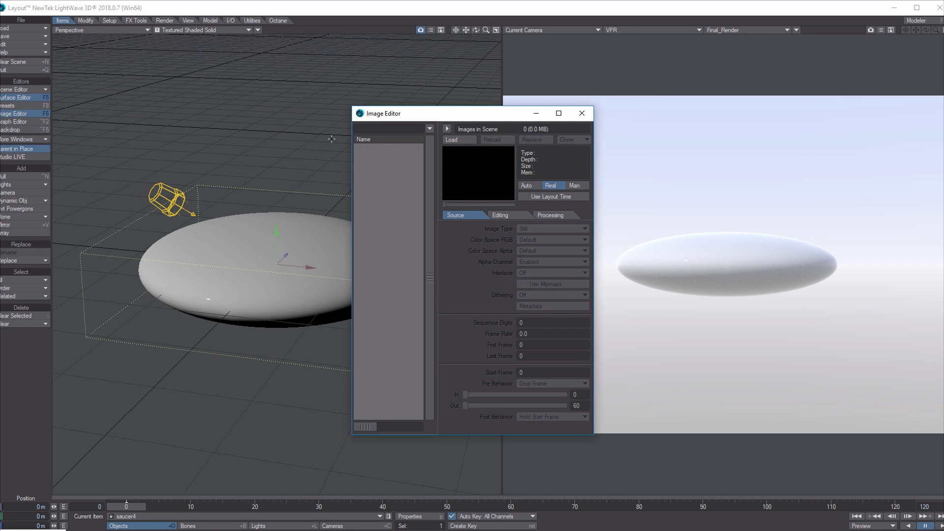
click(452, 140)
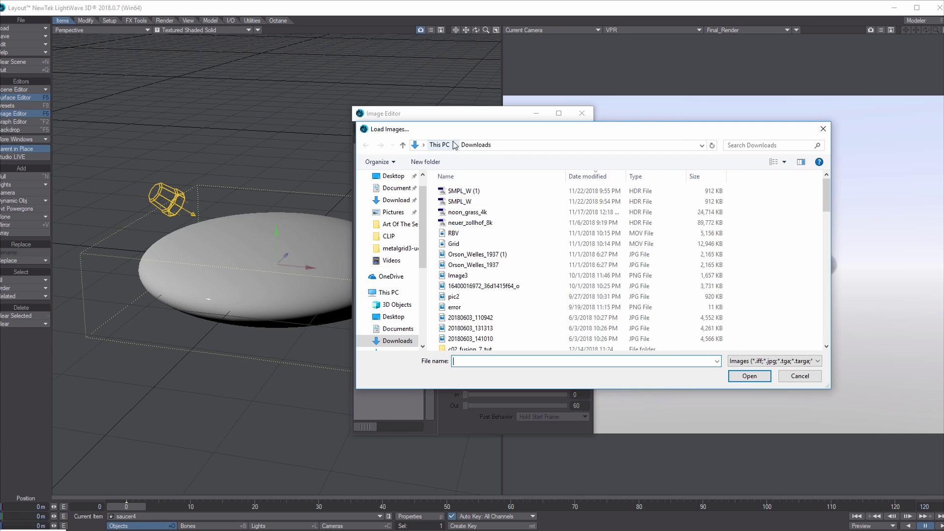
click(399, 248)
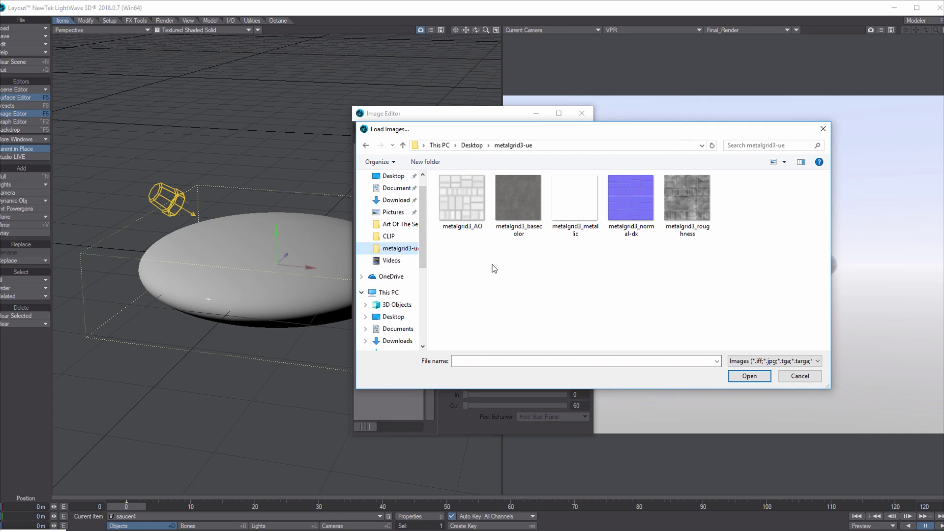
key(ctrl+a)
click(750, 377)
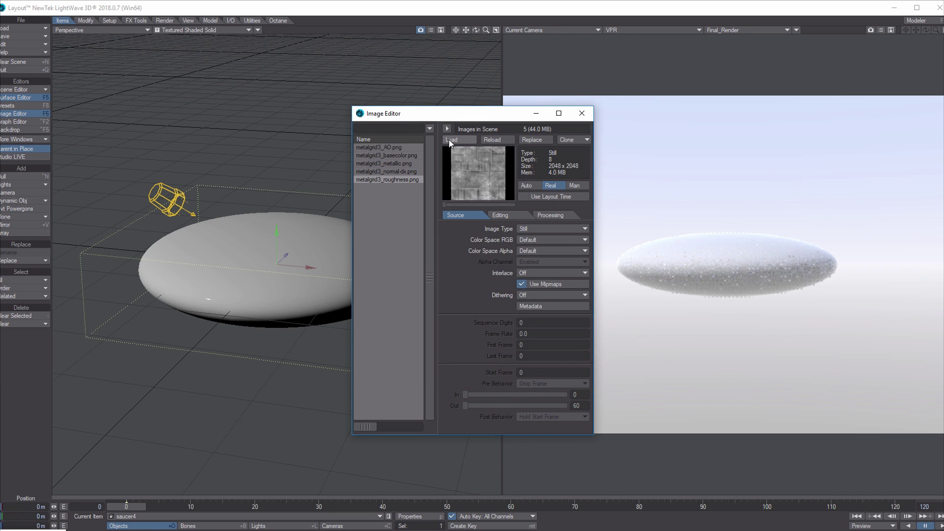
click(449, 143)
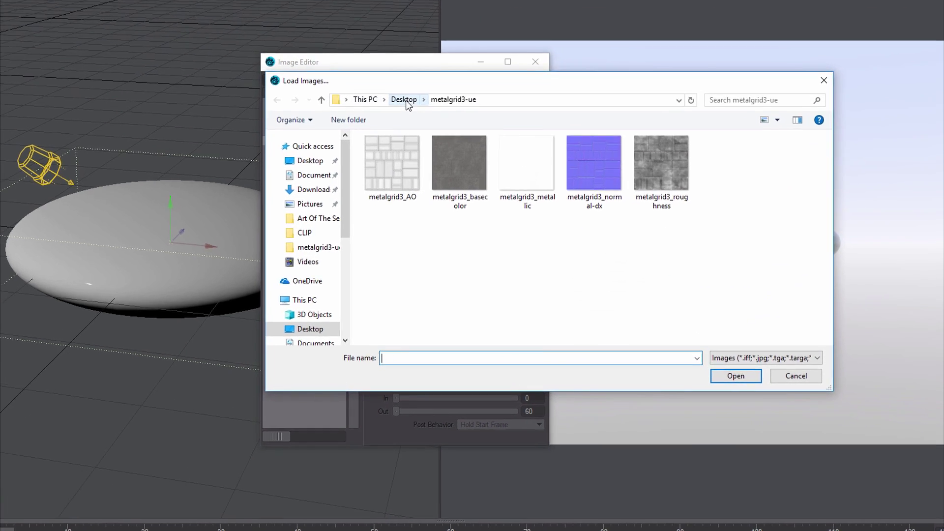
click(405, 101)
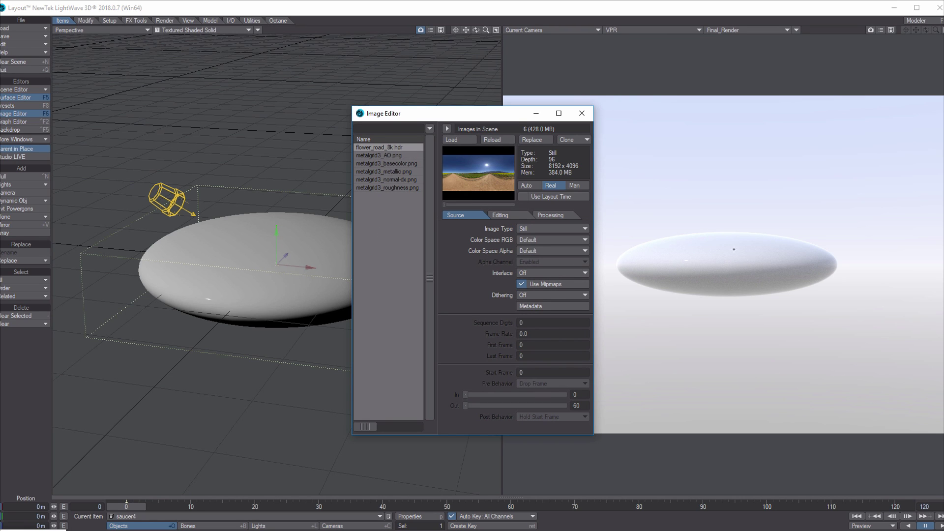
Step: Set metalgrid3_basecolor.png to sRGB and the AO-through-roughness maps to Linear
click(394, 164)
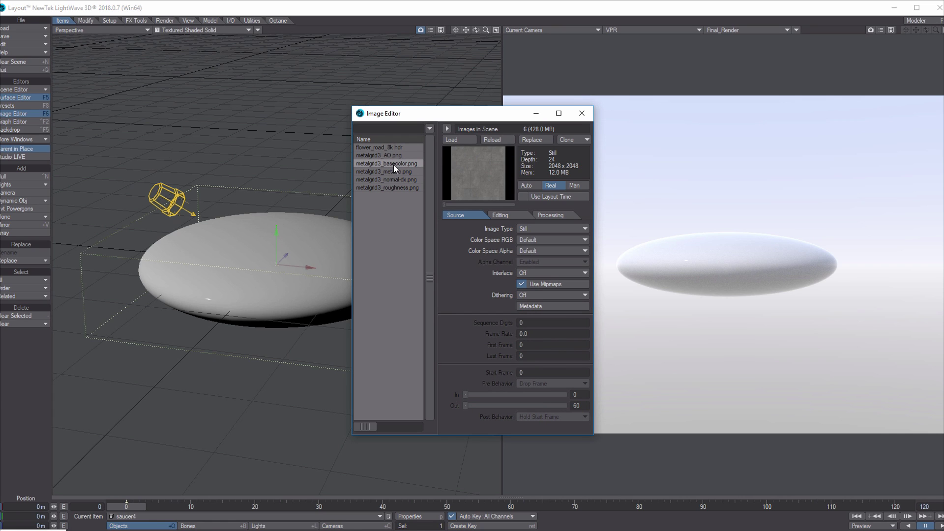
click(585, 240)
click(585, 258)
click(391, 155)
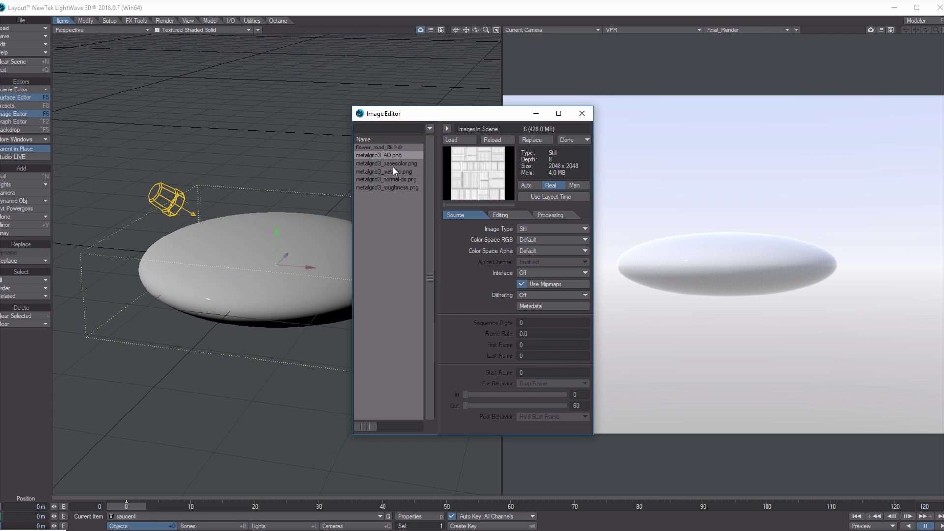
shift+drag(392, 169, 397, 188)
click(580, 240)
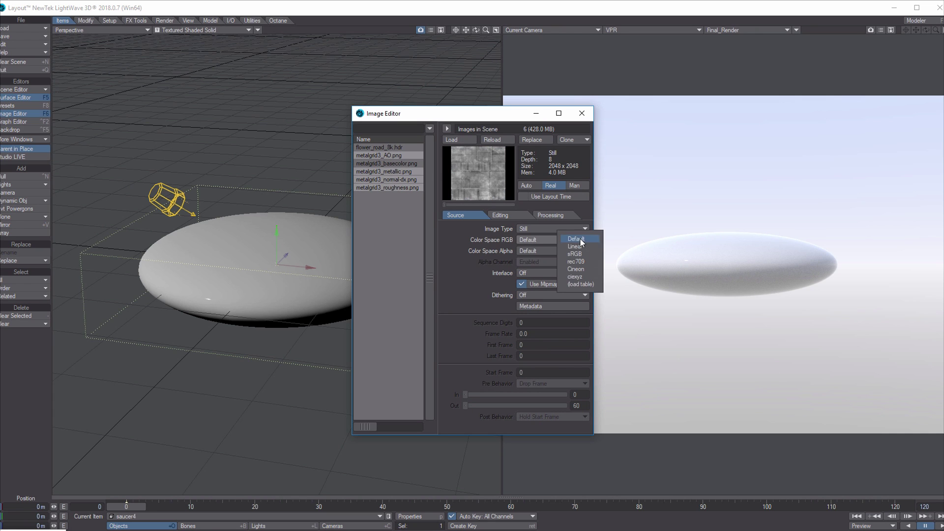
click(580, 249)
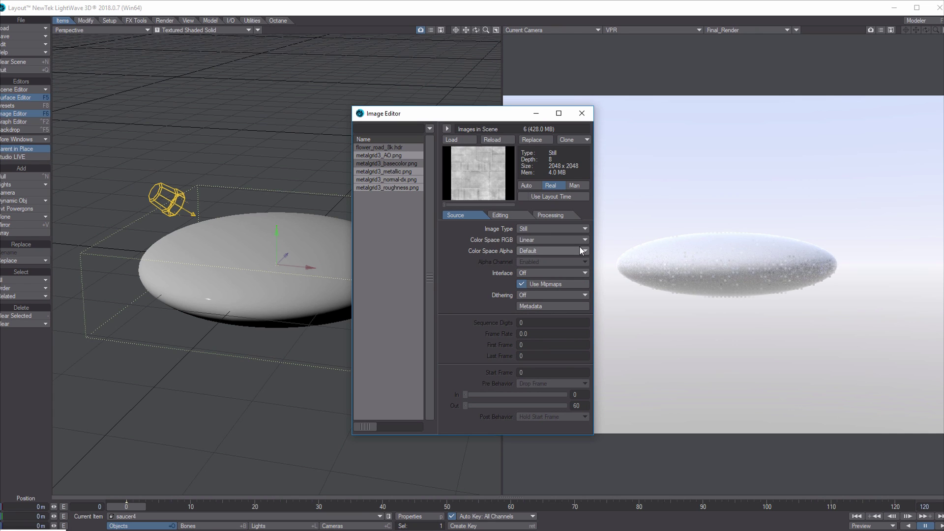
Step: Set flower_road_8k.hdr to the Linear RGB colour space
click(406, 147)
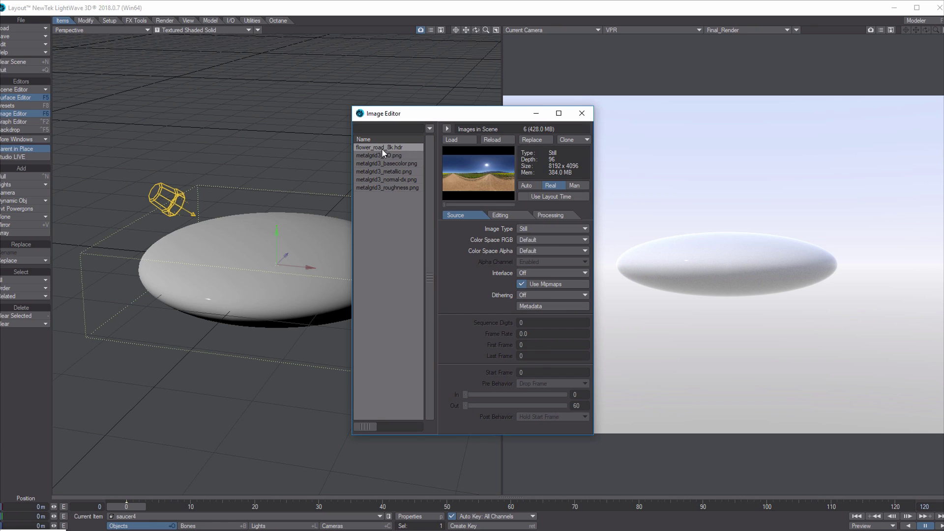
click(585, 241)
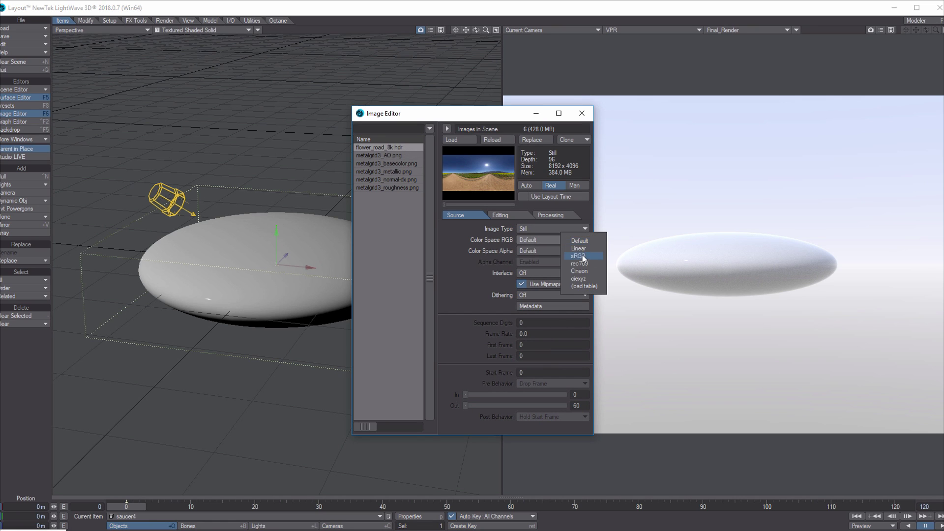
click(581, 250)
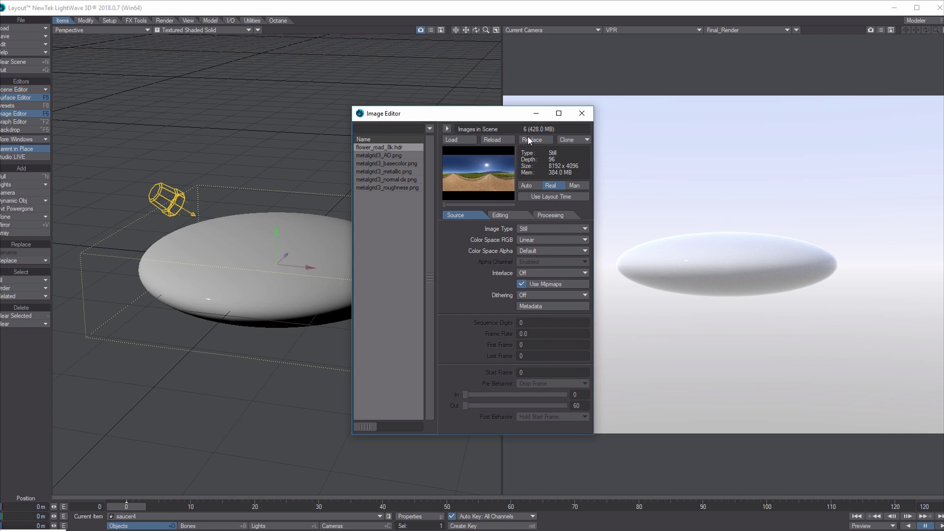
click(581, 113)
Step: Add an Image node to the saucer surface's node graph
click(24, 97)
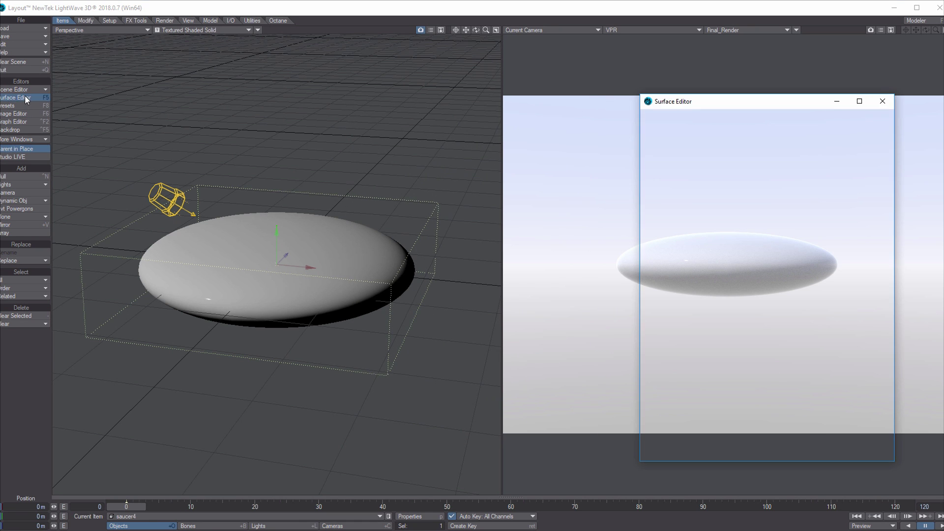
drag(723, 104, 117, 127)
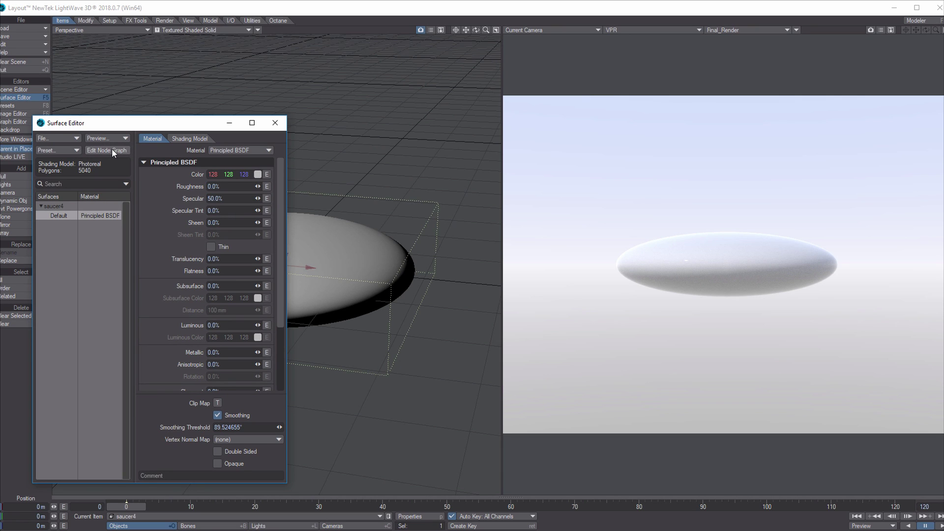
click(112, 150)
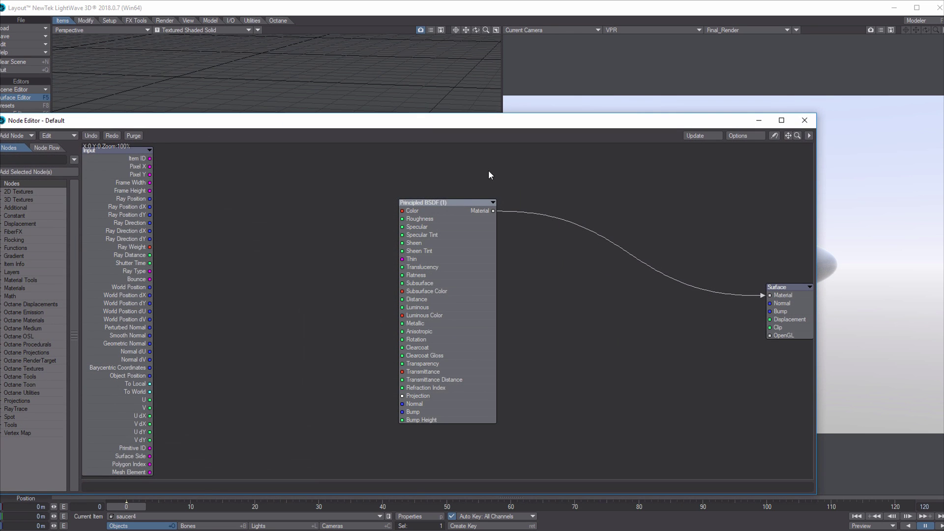
drag(644, 273, 667, 292)
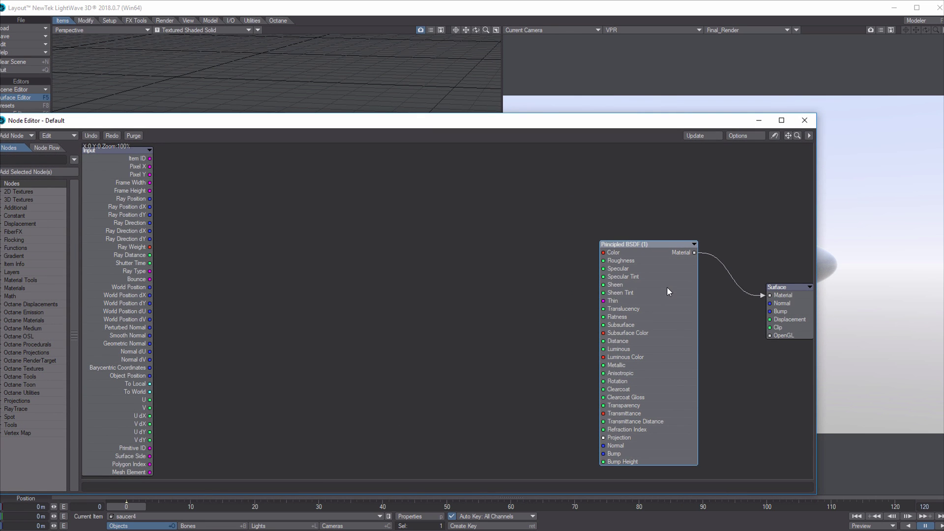
click(18, 136)
mouse_move(19, 136)
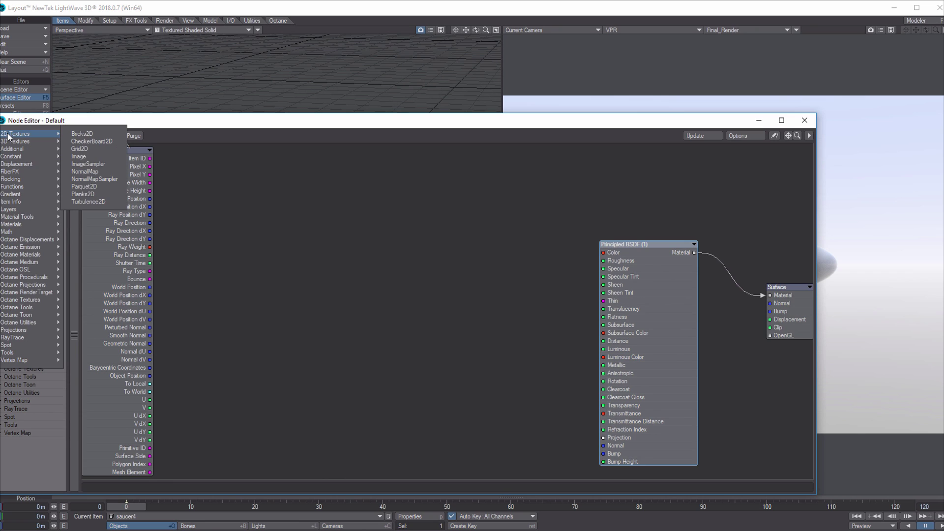
click(81, 157)
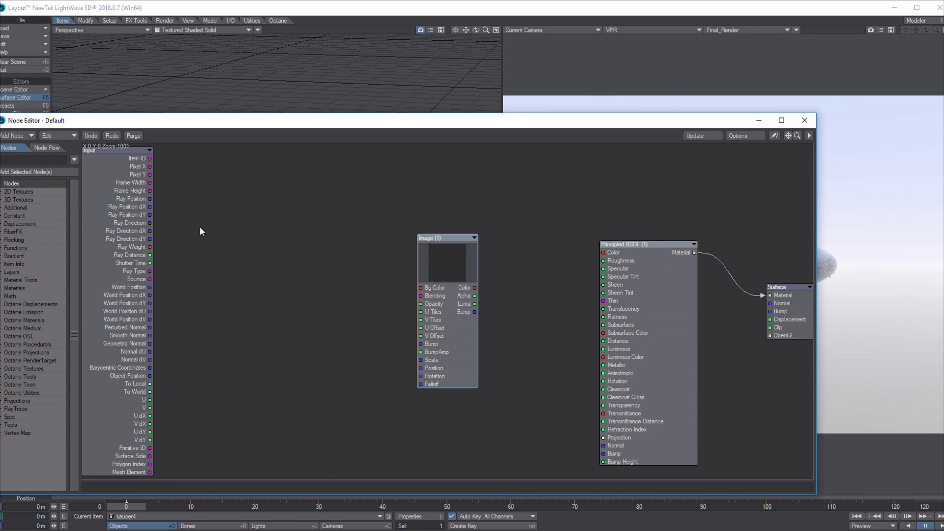
Step: Set the Image (1) node's U and V tiles to 2
double_click(451, 269)
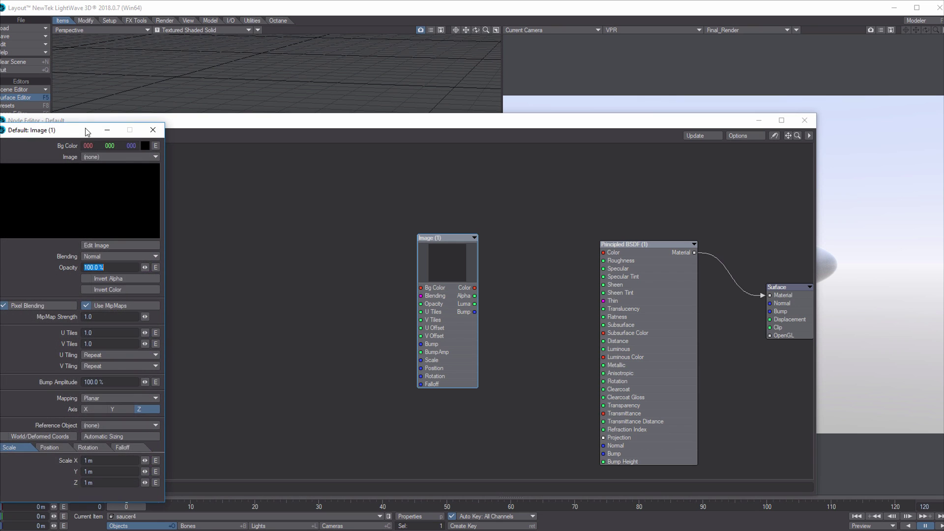
drag(87, 130, 301, 129)
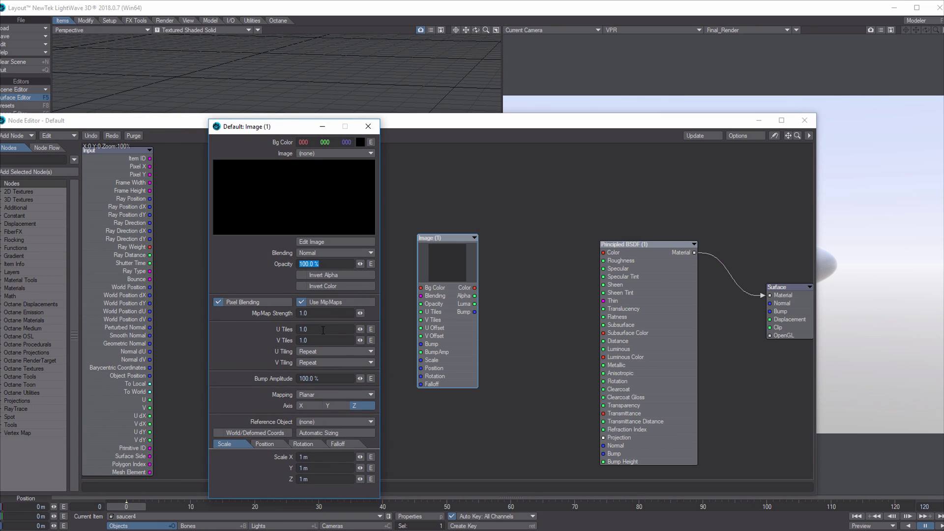
click(587, 147)
click(303, 329)
text(2)
click(320, 339)
text(2)
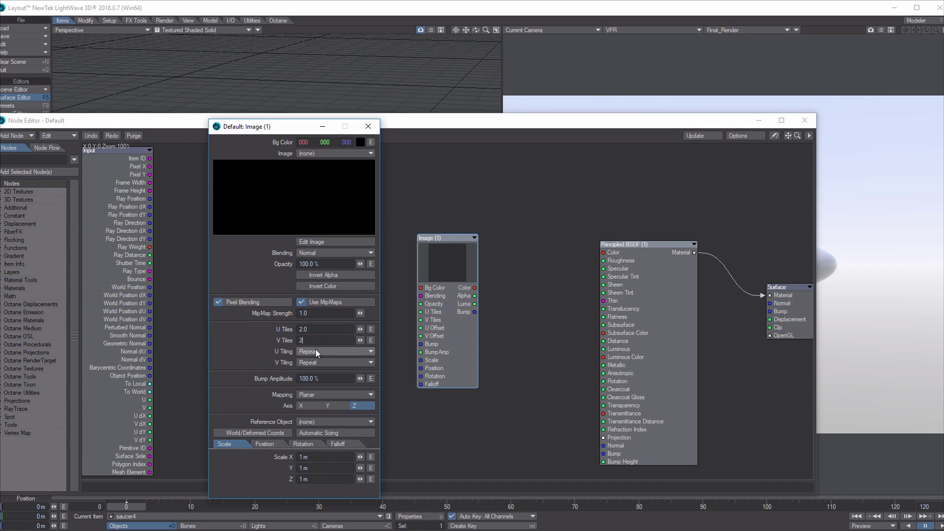
Step: Map Image (1) to the saucer4 UV map using metalgrid3_basecolor.png
click(366, 396)
click(363, 439)
click(369, 407)
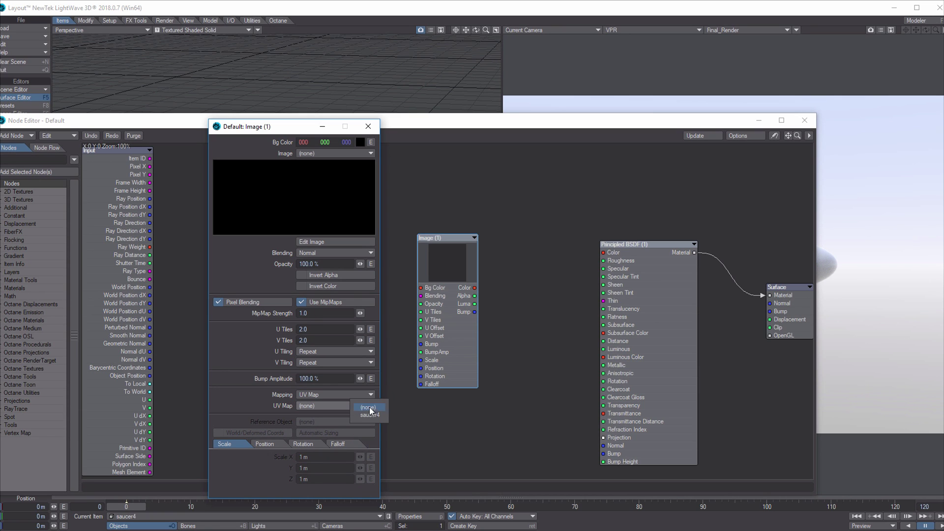
click(369, 415)
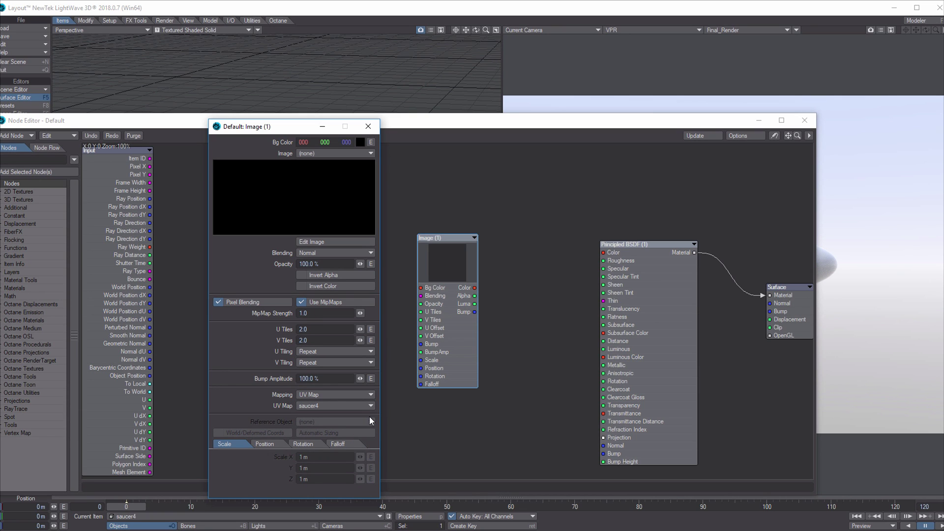
click(372, 154)
click(372, 171)
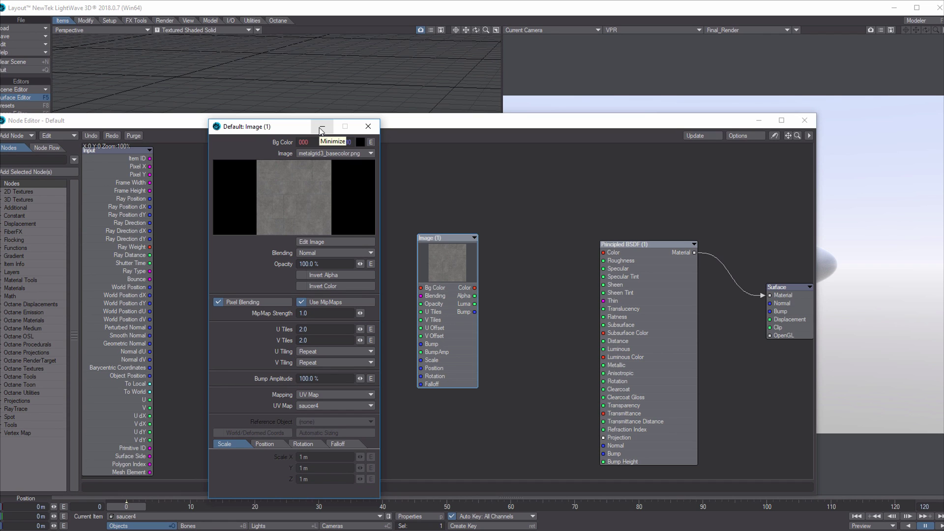
click(368, 126)
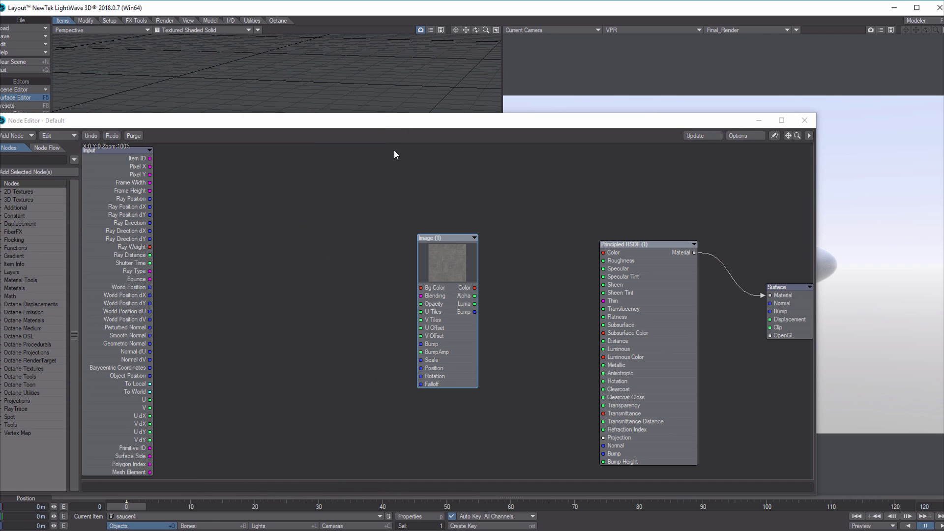
Step: Duplicate Image (1) by copy and paste, stacking Image (2) below it
right_click(444, 254)
click(443, 314)
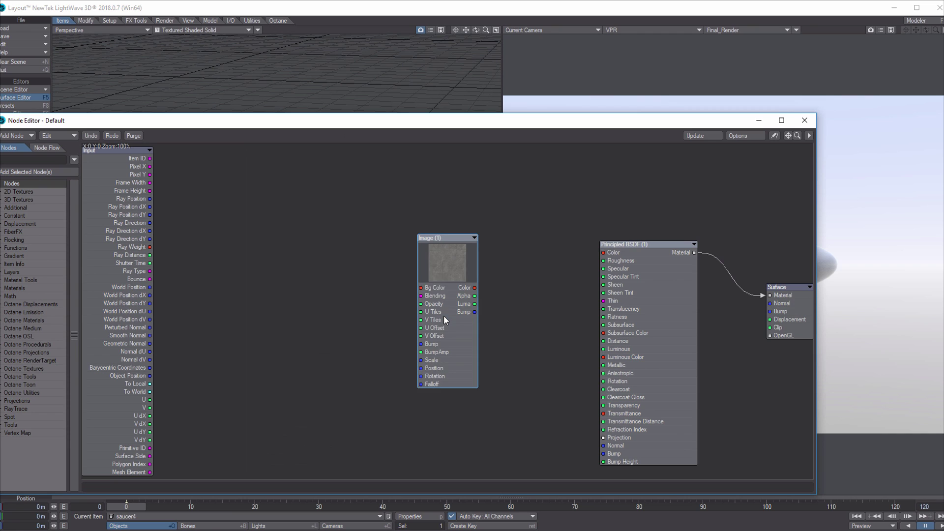
right_click(345, 261)
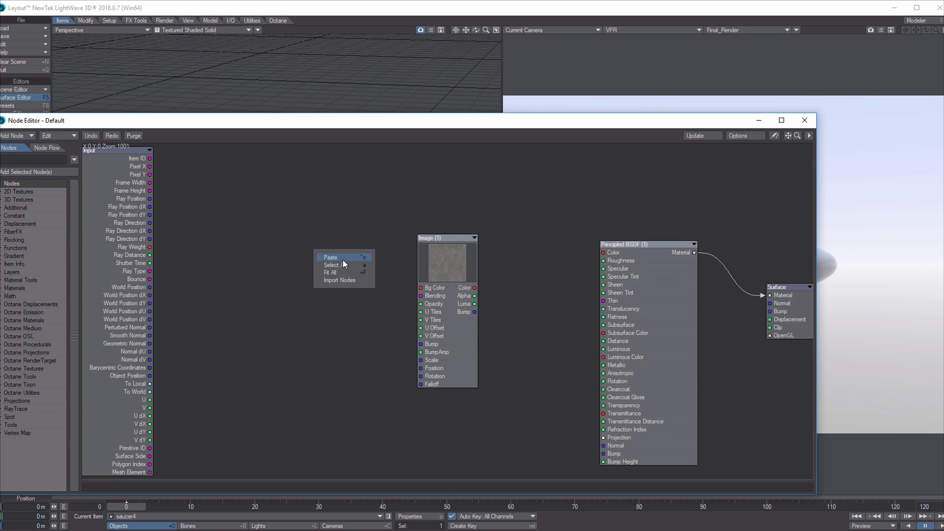
click(343, 258)
drag(459, 279, 363, 315)
drag(434, 277, 341, 174)
drag(361, 364, 350, 393)
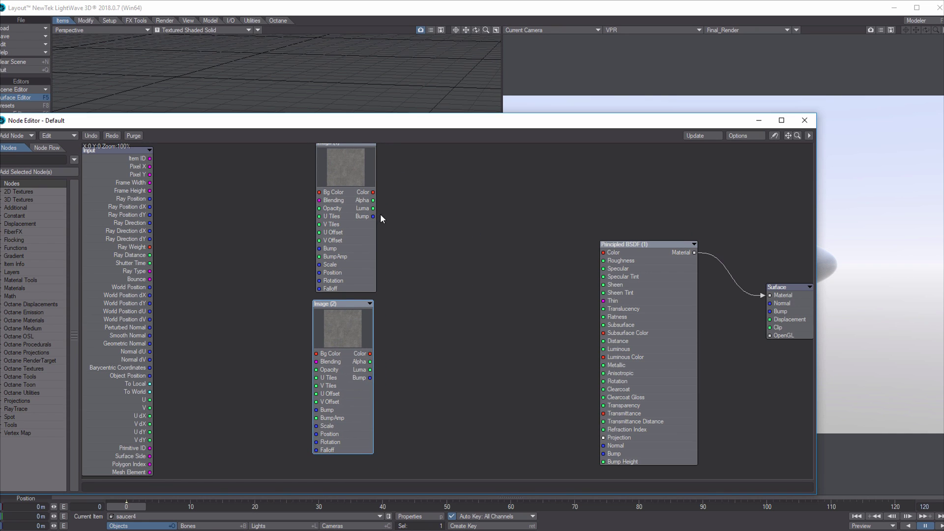
click(359, 251)
mouse_move(360, 240)
mouse_down()
mouse_move(353, 226)
mouse_move(354, 242)
mouse_up()
Step: Set the Image (2) node's image to metalgrid3_AO.png
double_click(353, 390)
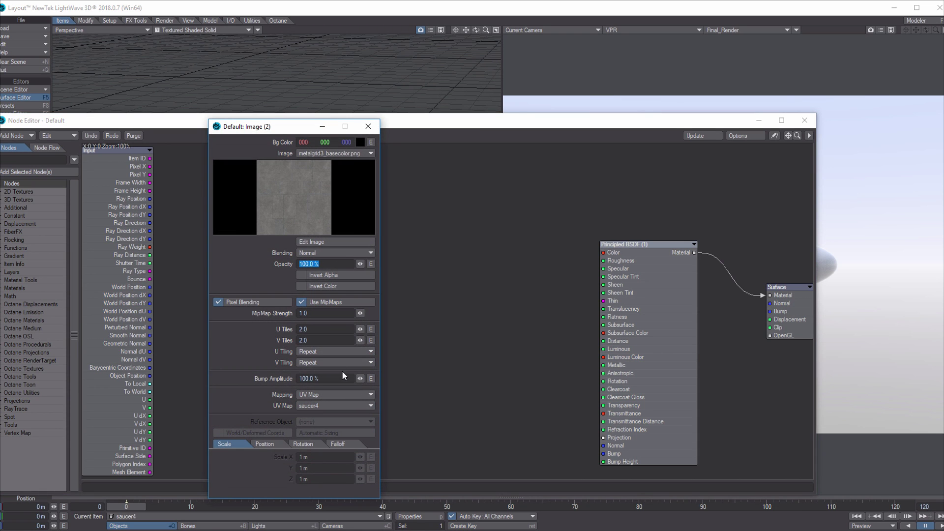
click(371, 153)
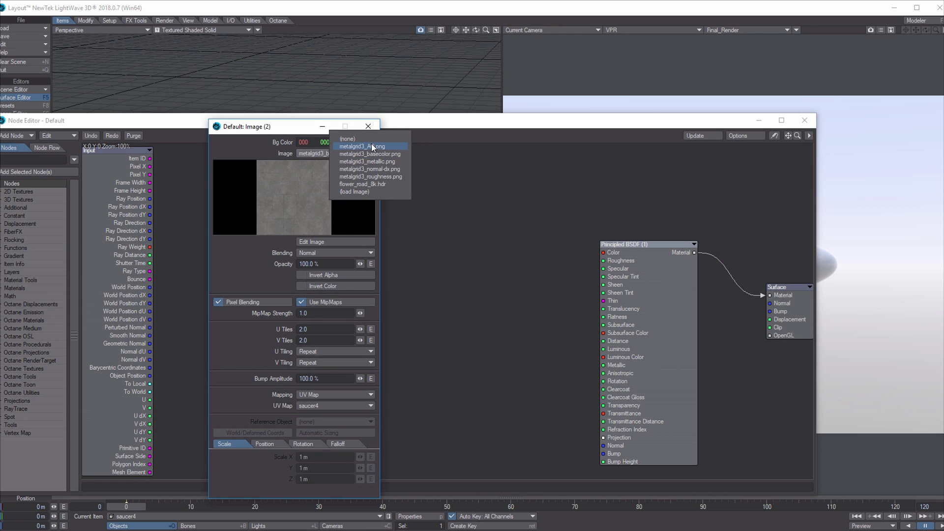
click(372, 147)
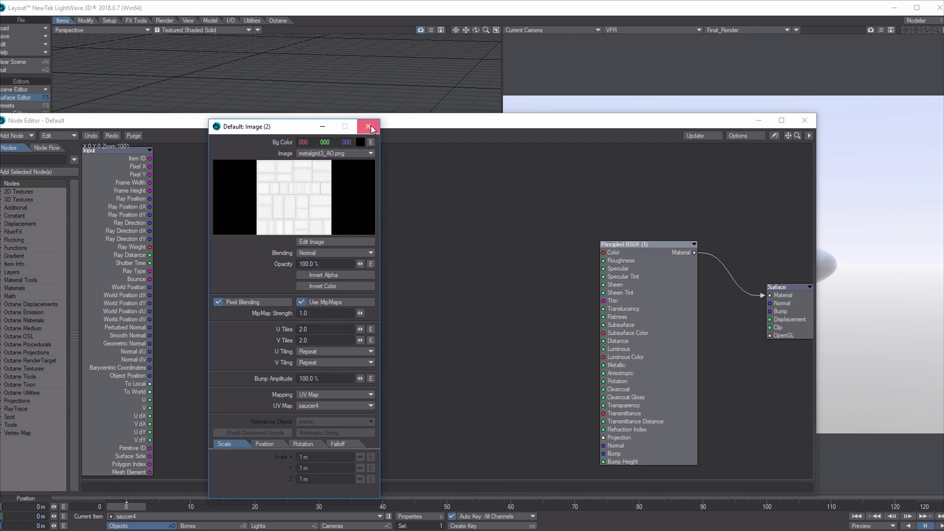
click(368, 127)
Step: Add a vector Multiply (Vec Mul) node from Math > Vector
click(13, 296)
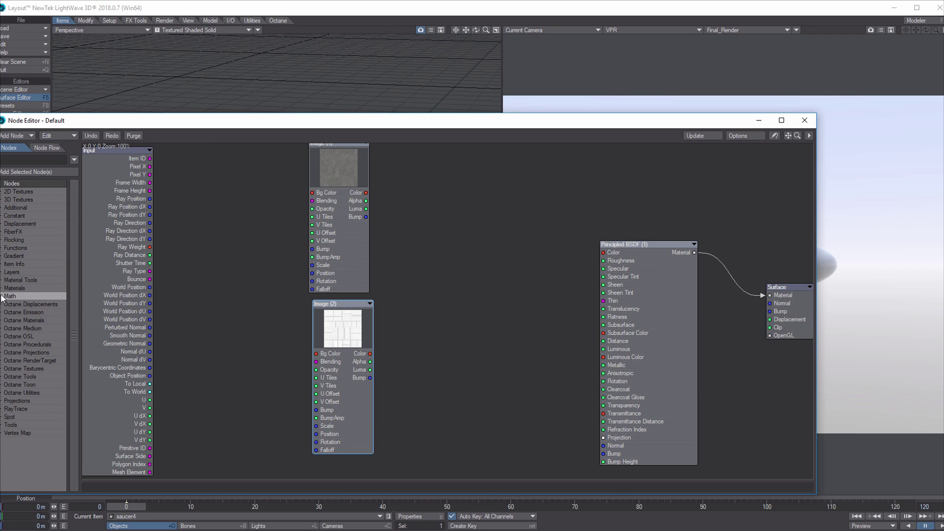
click(4, 320)
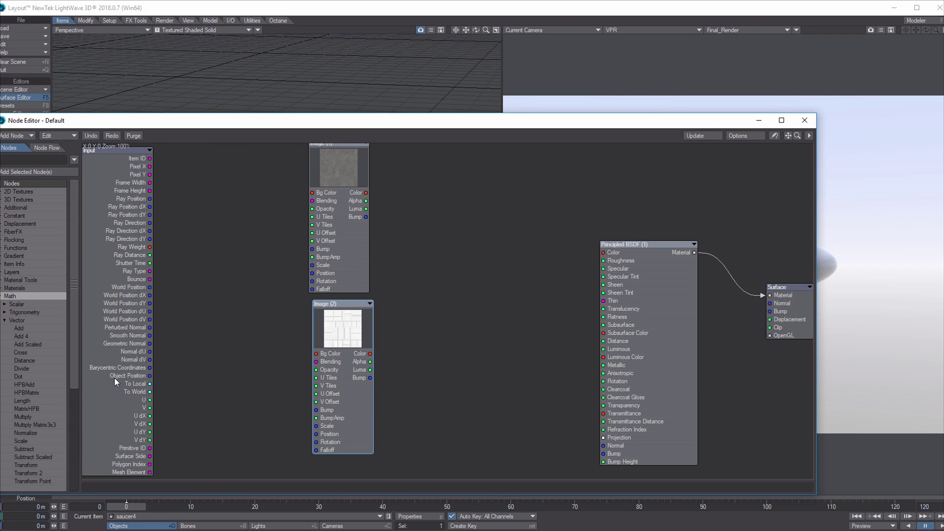
click(33, 417)
double_click(34, 418)
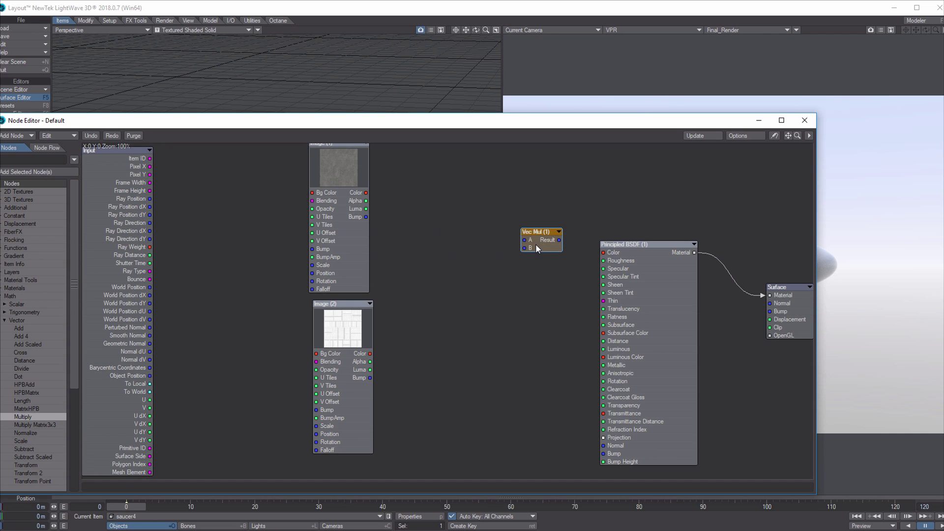
Step: Wire Image (1) Color into Vec Mul A and Image (2) Color into B
drag(344, 311, 345, 318)
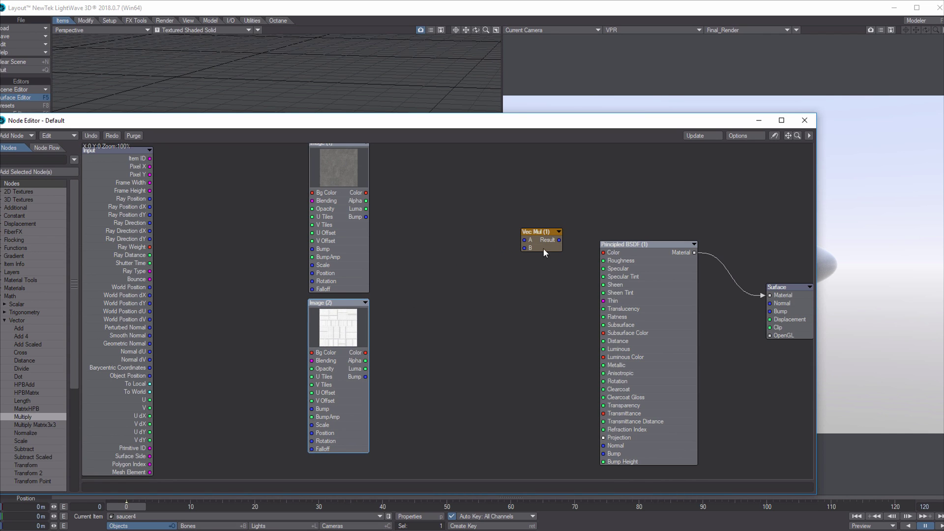
drag(542, 247, 500, 232)
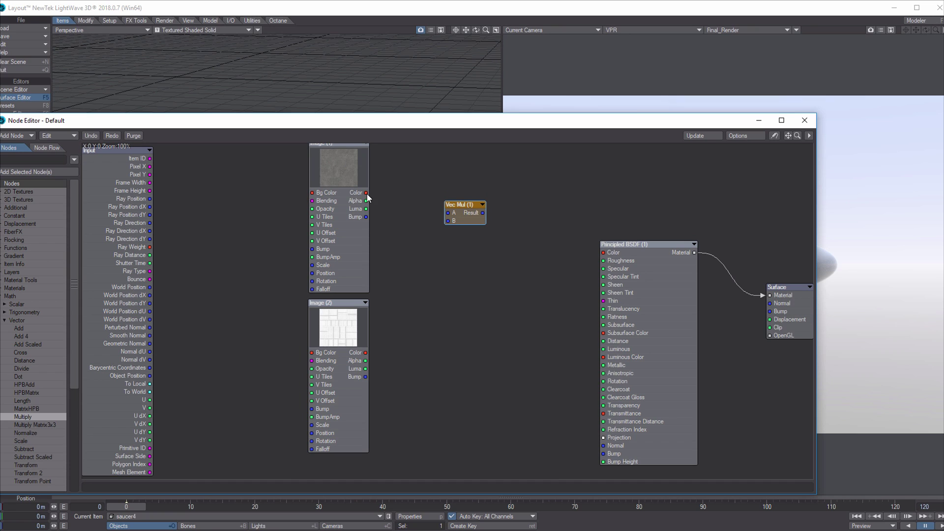
drag(366, 193, 448, 213)
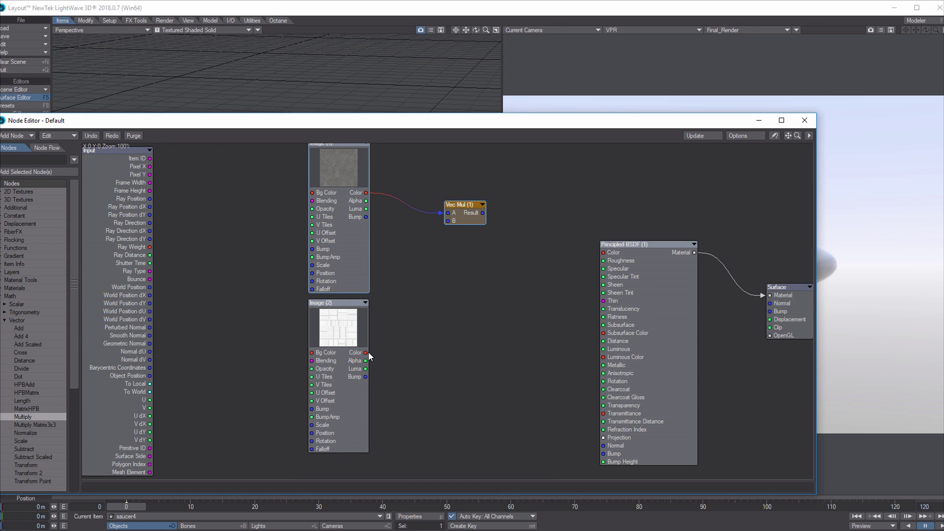
drag(367, 352, 446, 224)
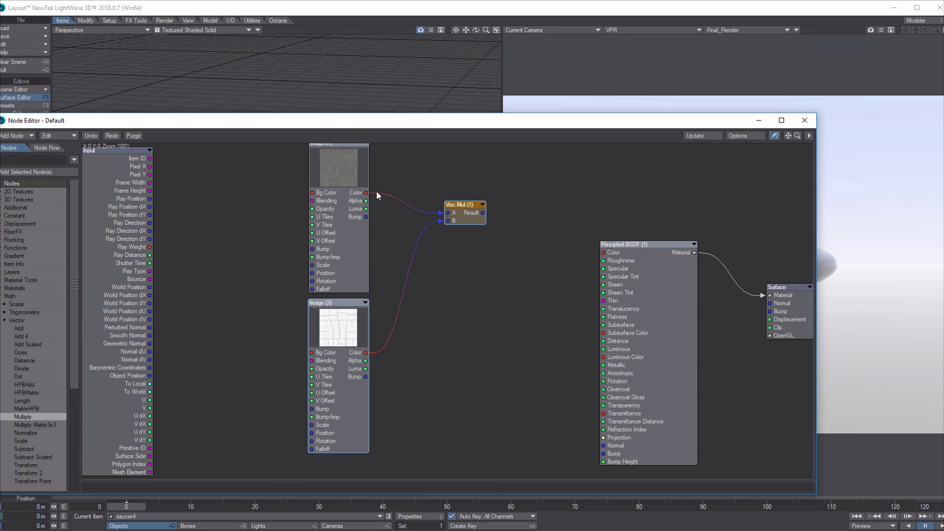
Step: Reconnect Image (1)'s Color output to the Vec Mul (1) A input
mouse_move(367, 195)
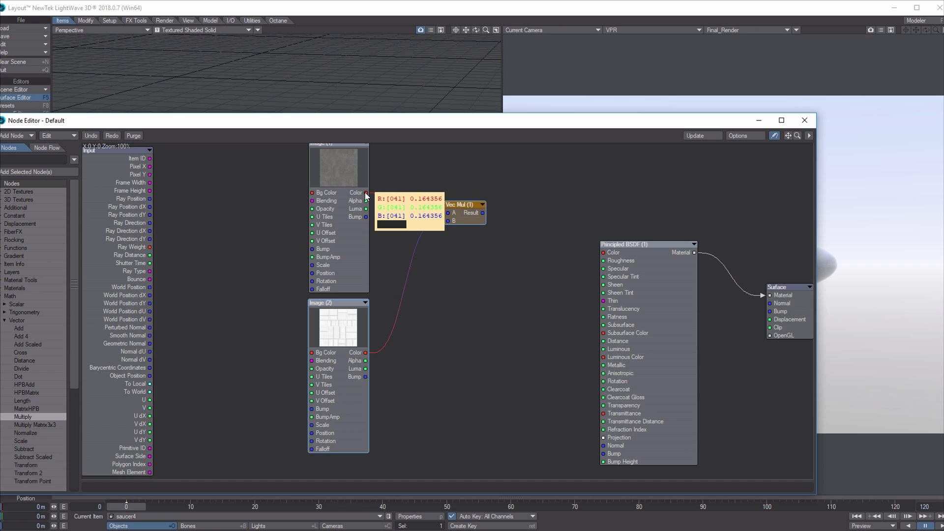
drag(366, 193, 447, 212)
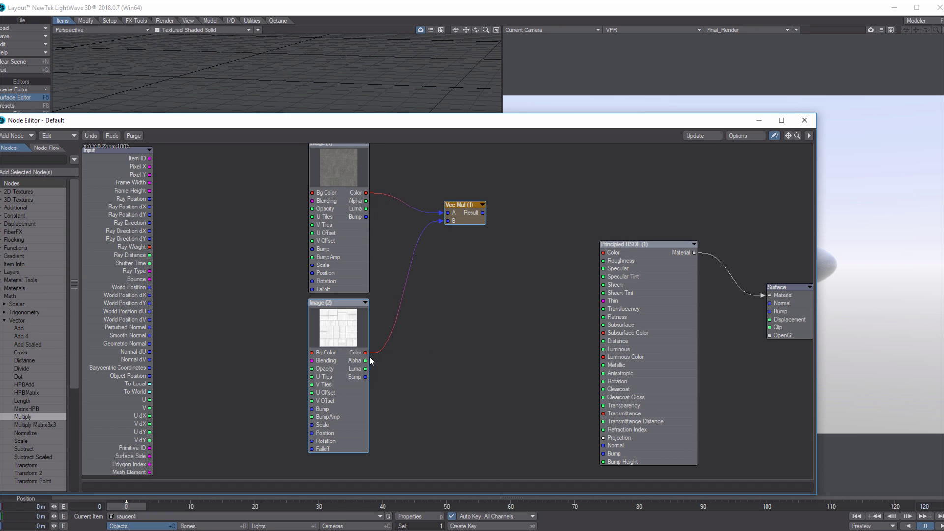
mouse_move(369, 196)
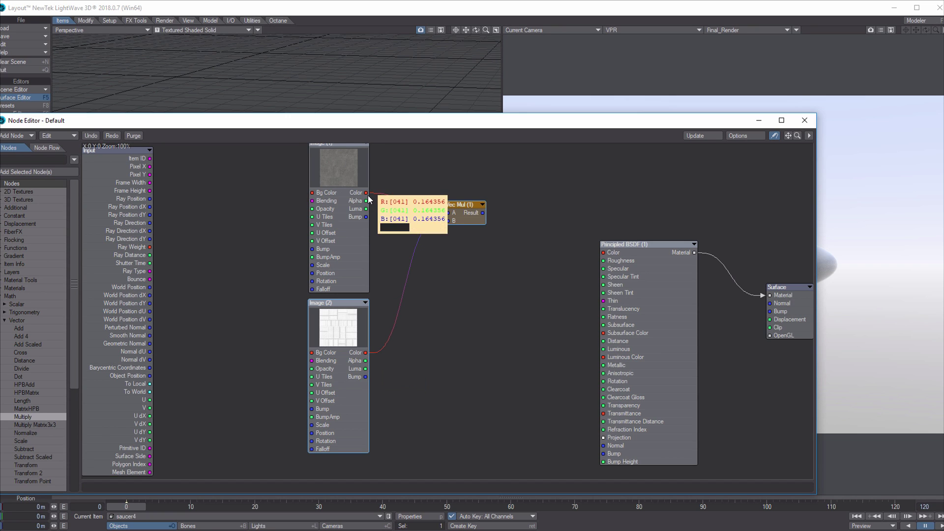
mouse_move(365, 374)
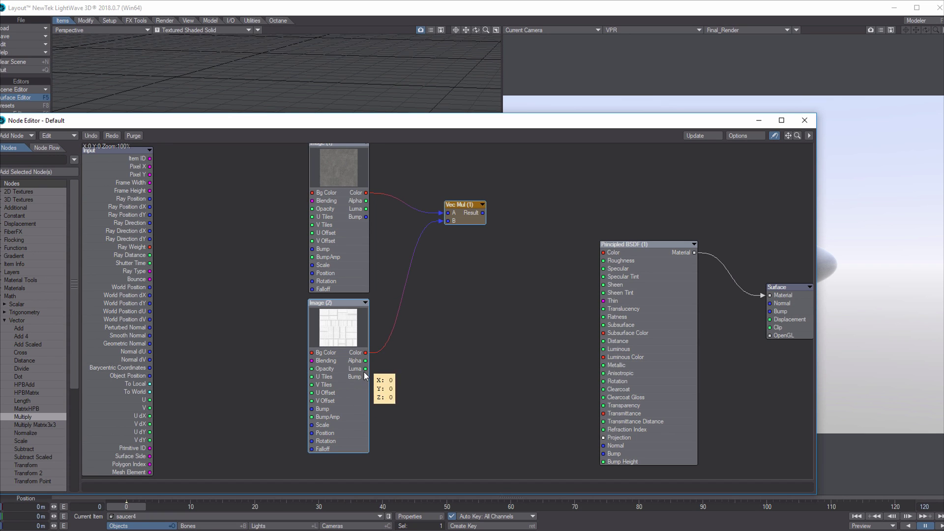
mouse_move(366, 355)
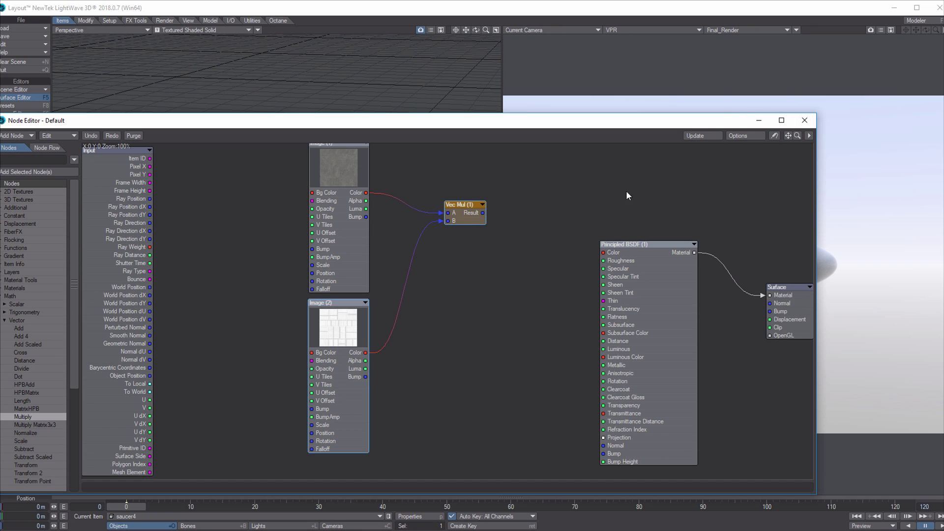
Step: Connect Vec Mul Result to Principled BSDF Color, showing the metal-grid texture in VPR
drag(627, 121, 395, 75)
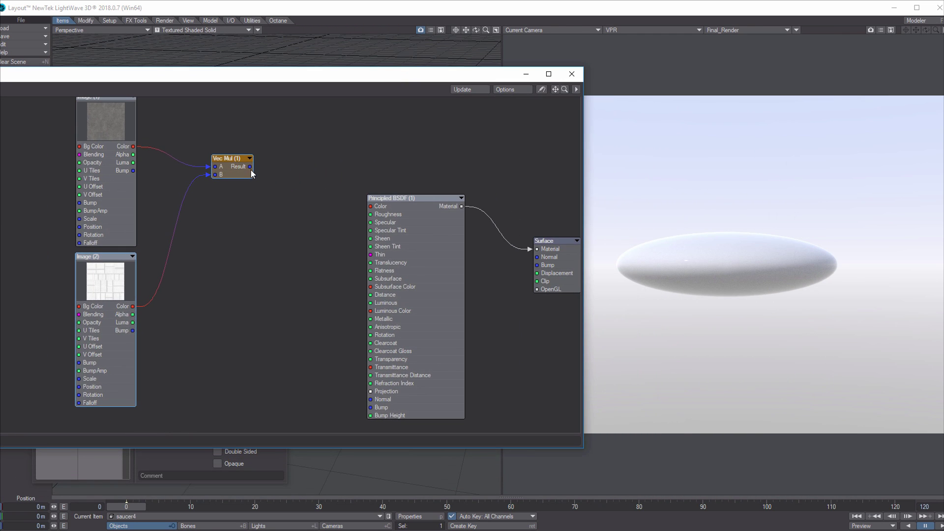
drag(250, 166, 372, 209)
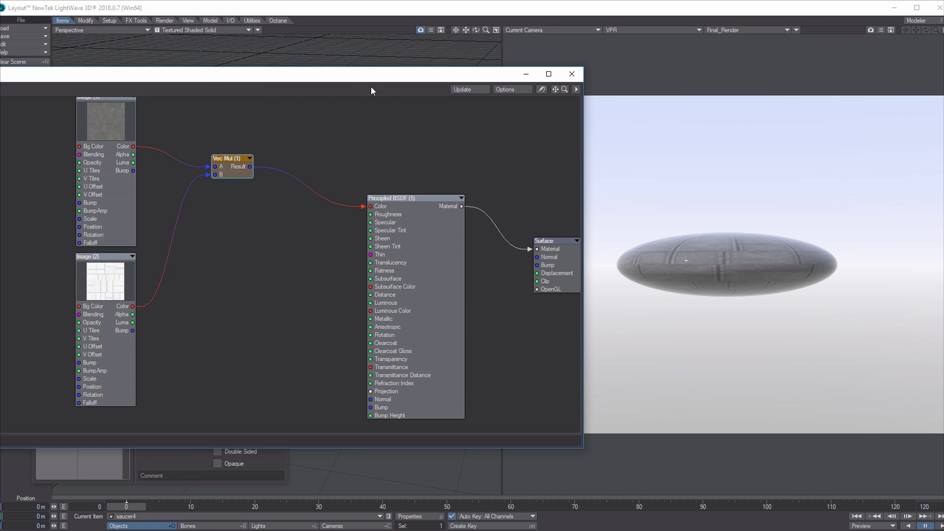
drag(357, 78, 588, 81)
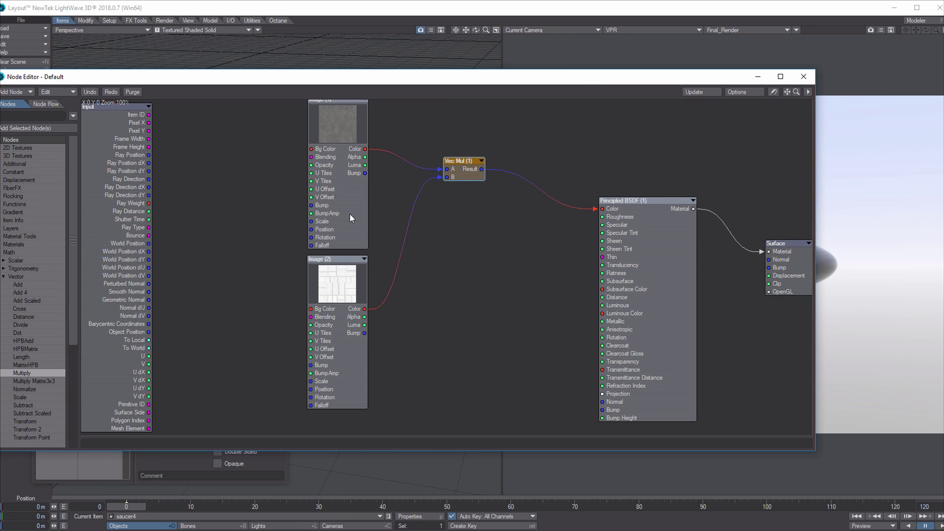
Step: Paste a third Image node and set its image to metalgrid3_metallic.png
right_click(467, 255)
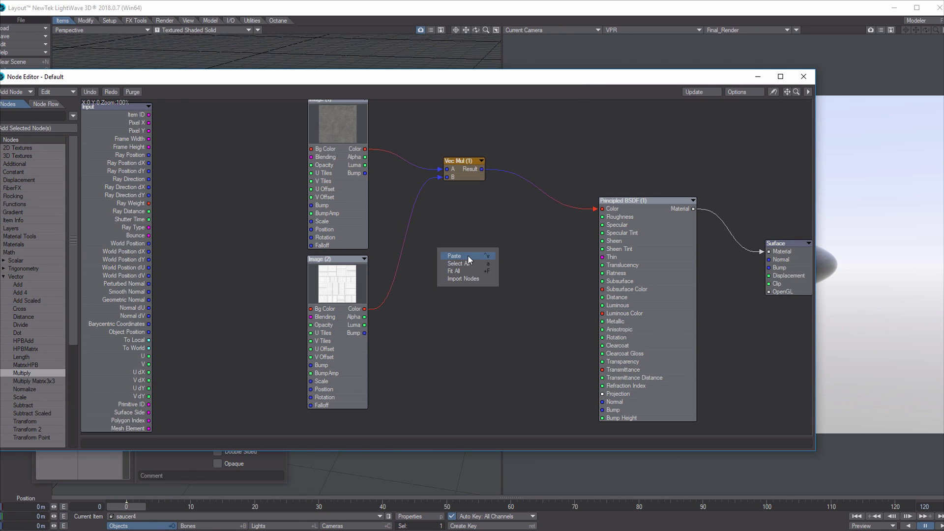
click(459, 279)
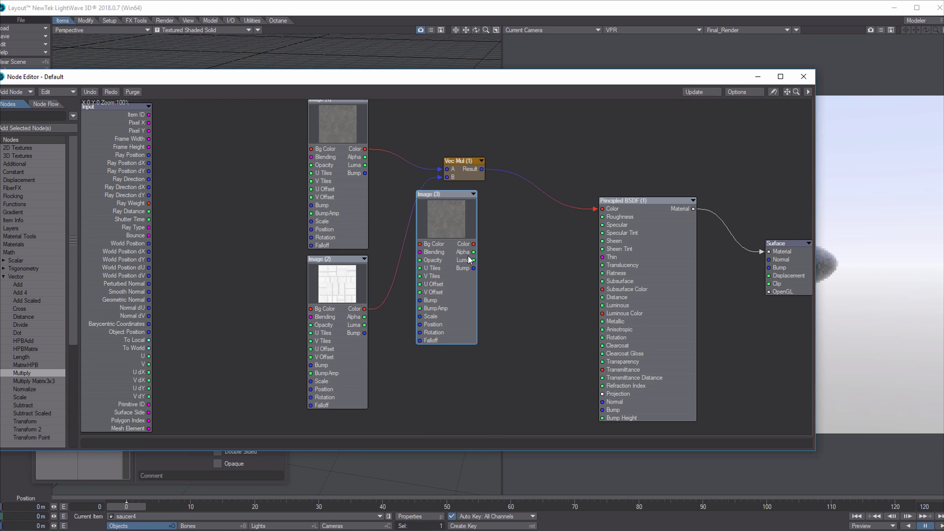
double_click(449, 218)
click(370, 155)
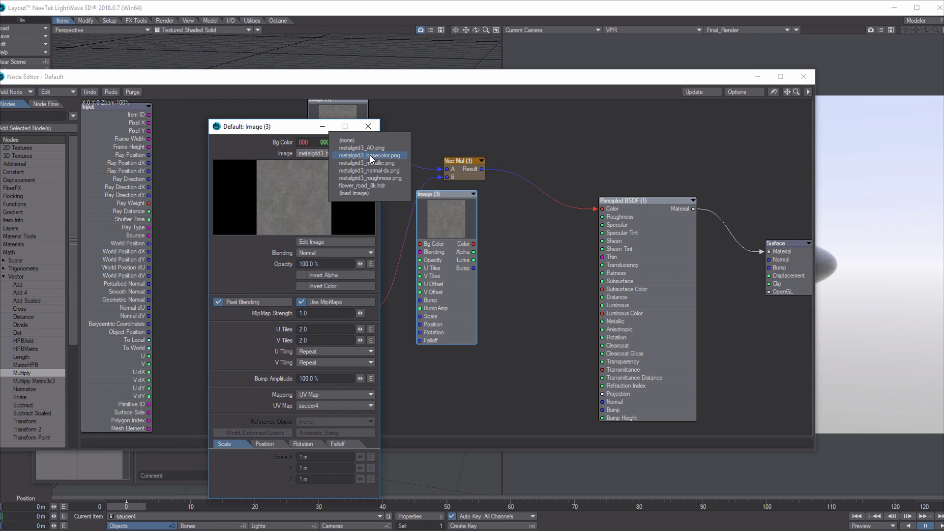
click(374, 163)
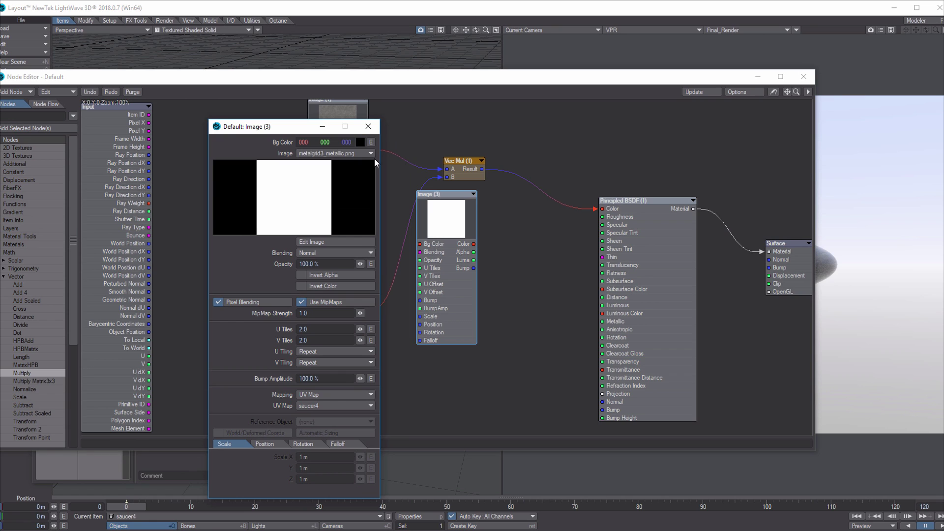
click(368, 127)
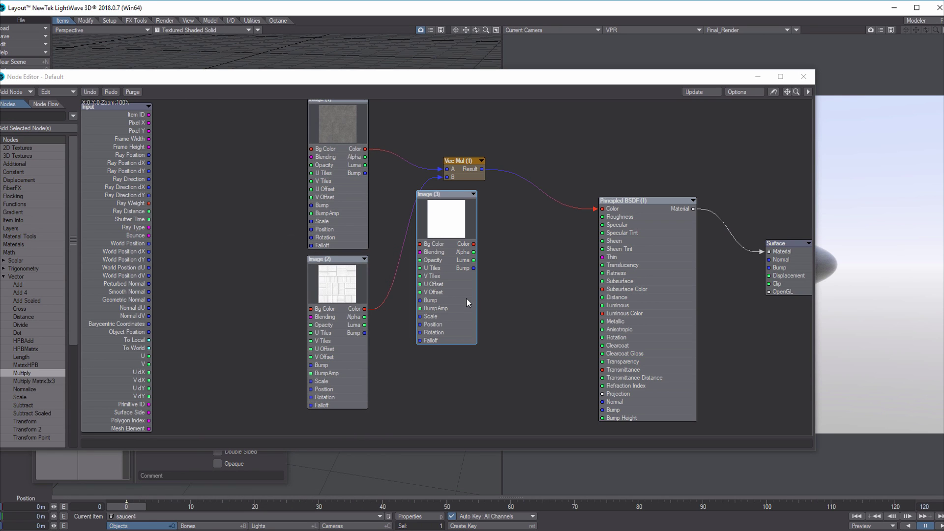
Step: Wire the metallic image's Luma into Principled BSDF Metallic and collapse the node
drag(466, 297, 459, 368)
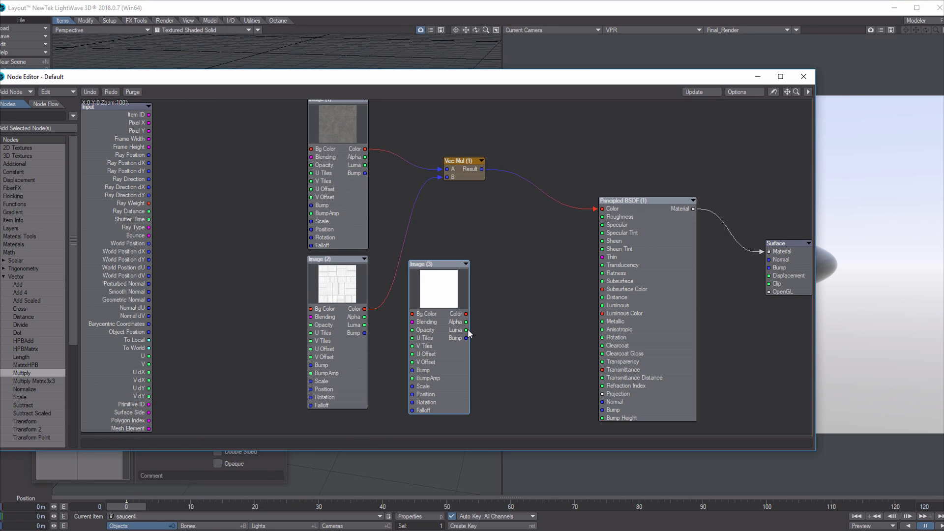
drag(467, 329, 602, 321)
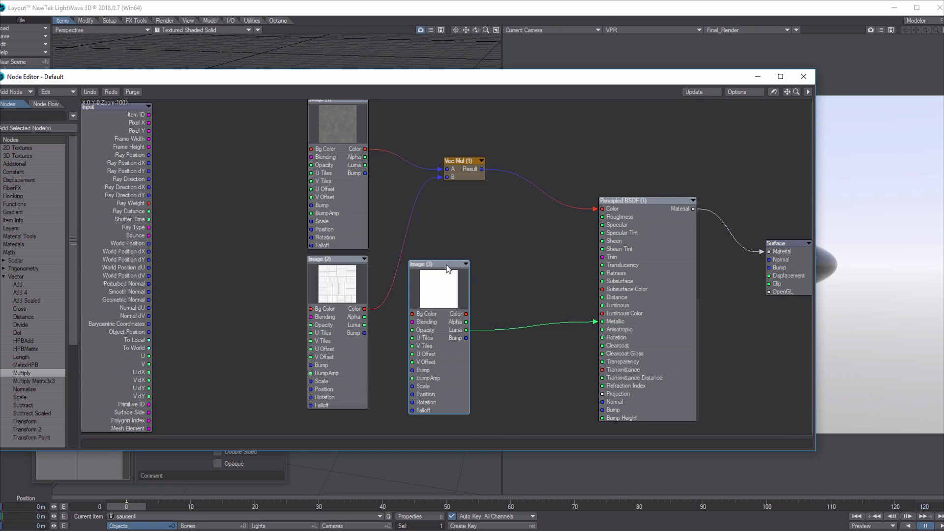
drag(447, 266, 548, 278)
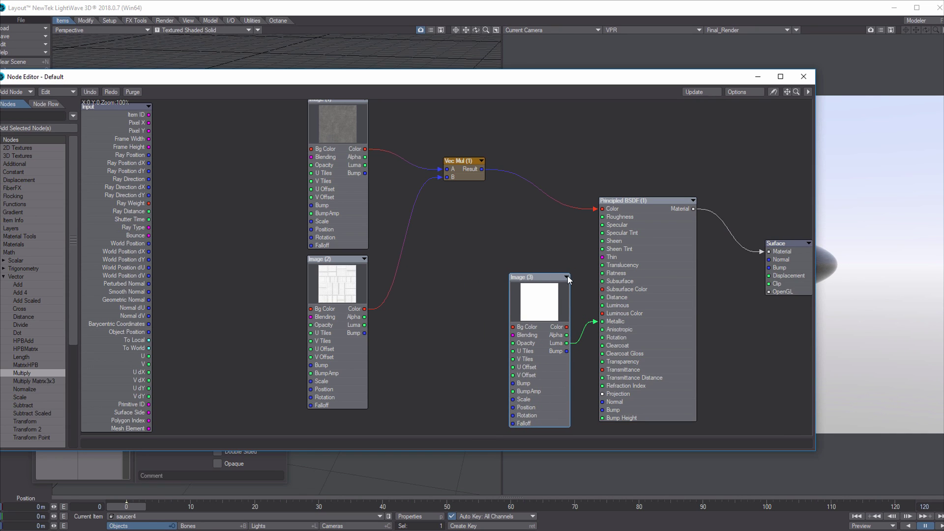
click(567, 278)
drag(546, 315, 544, 325)
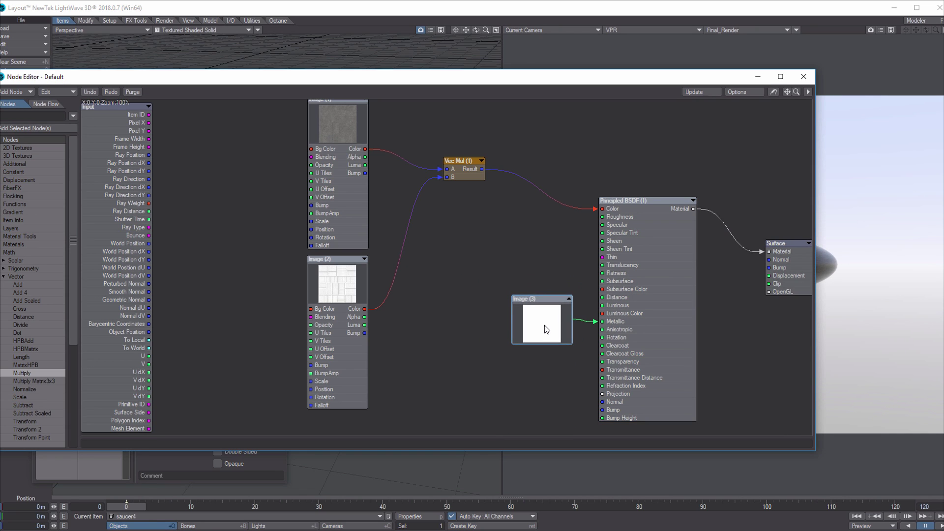
Step: Paste a fourth Image node and set its image to metalgrid3_roughness.png
right_click(447, 235)
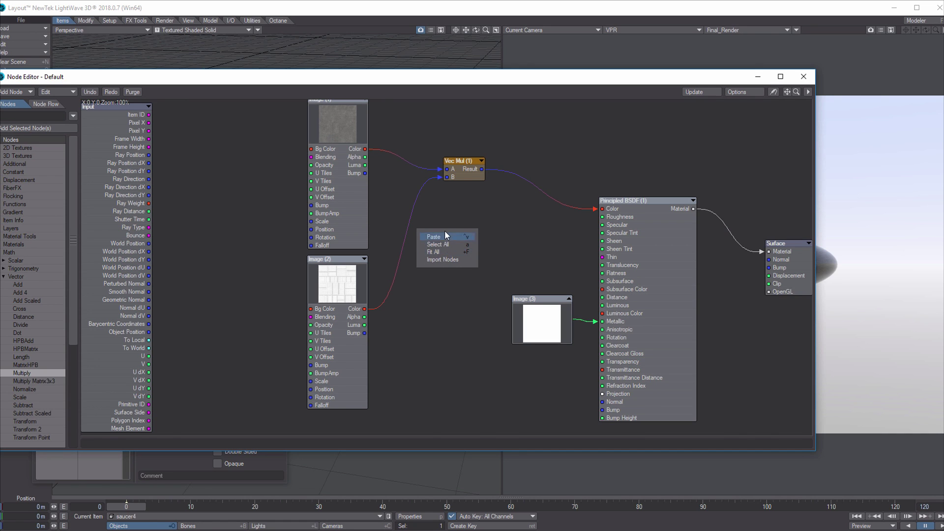
click(445, 236)
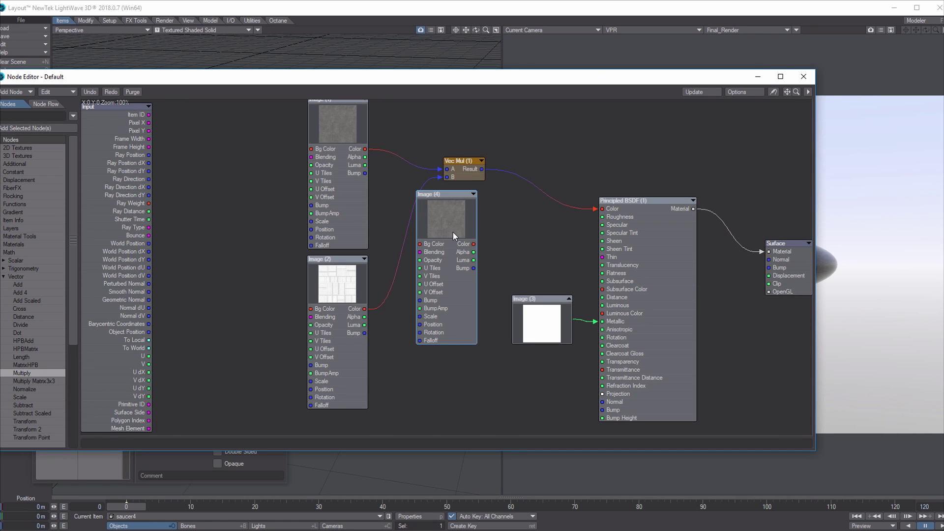
double_click(453, 232)
click(369, 152)
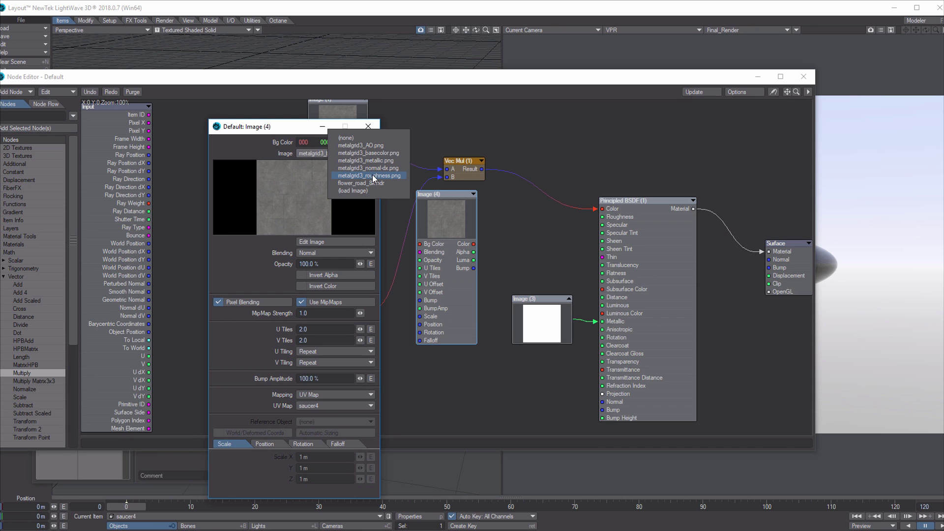
click(374, 176)
click(368, 126)
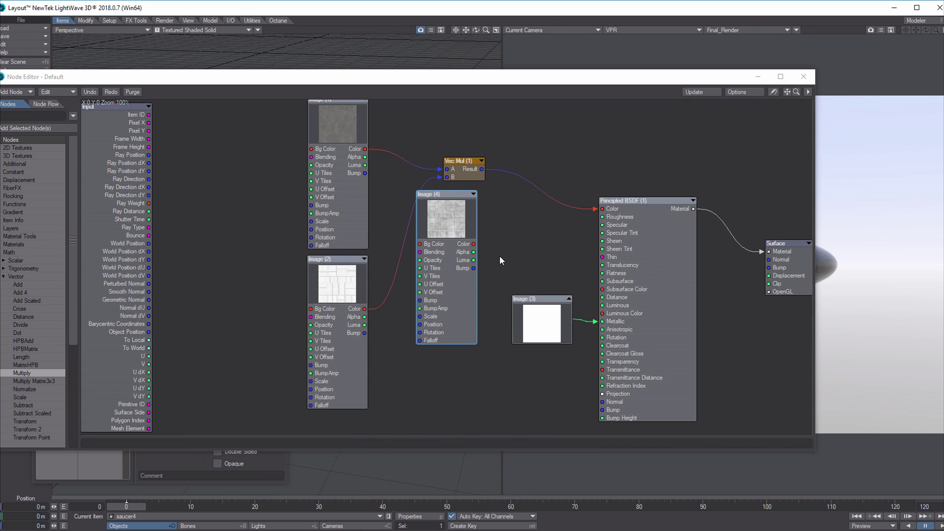
Step: Wire the roughness image's Luma into Principled BSDF Roughness and check the VPR
mouse_move(464, 228)
mouse_down()
mouse_move(458, 304)
mouse_move(473, 229)
mouse_up()
drag(489, 271, 603, 217)
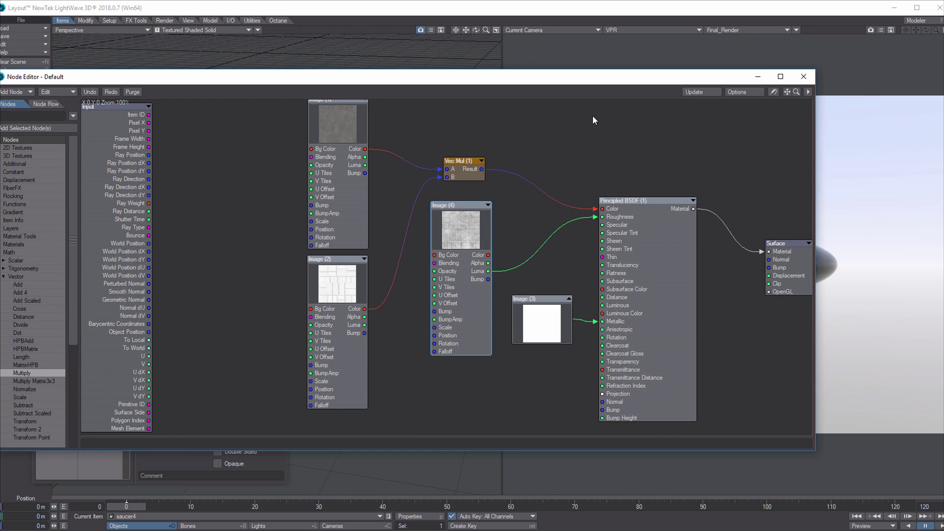
drag(568, 77, 344, 74)
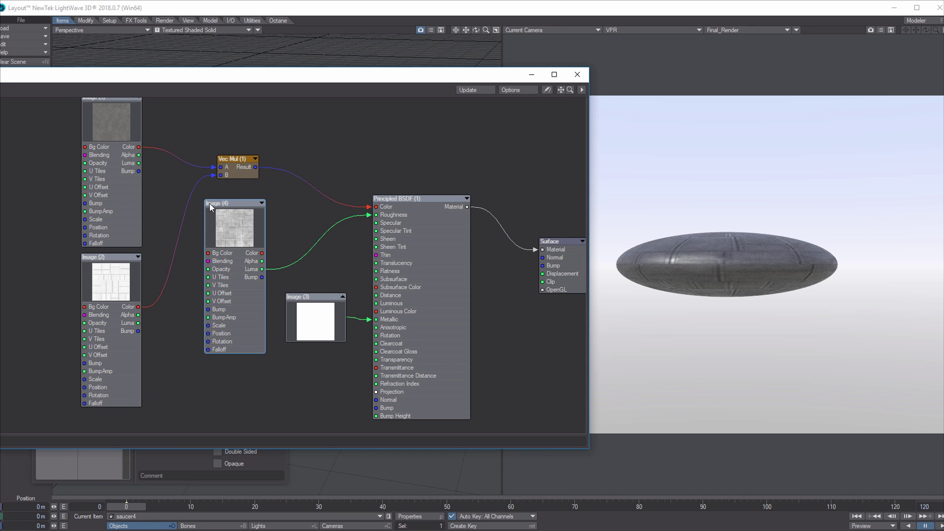
drag(320, 75, 554, 63)
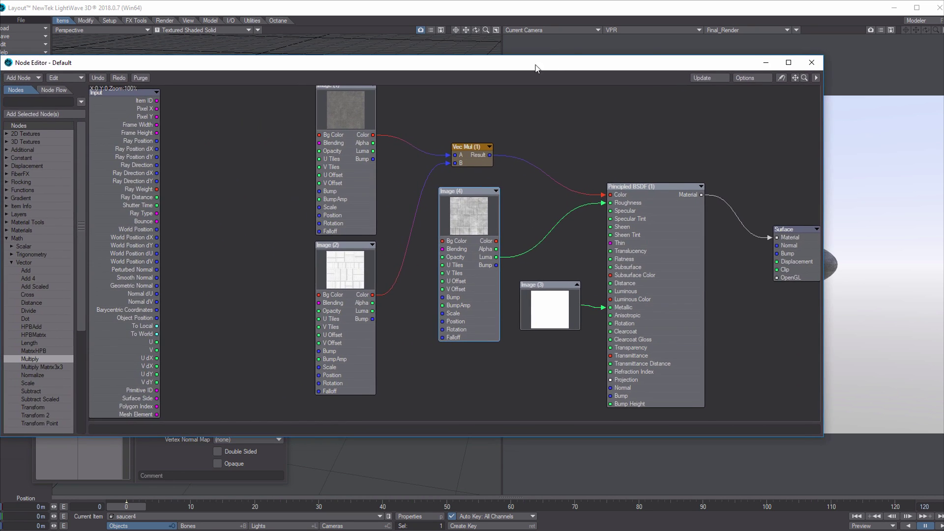
click(22, 77)
Step: Add a NormalMap node and set its U and V tiles to 2
mouse_move(23, 77)
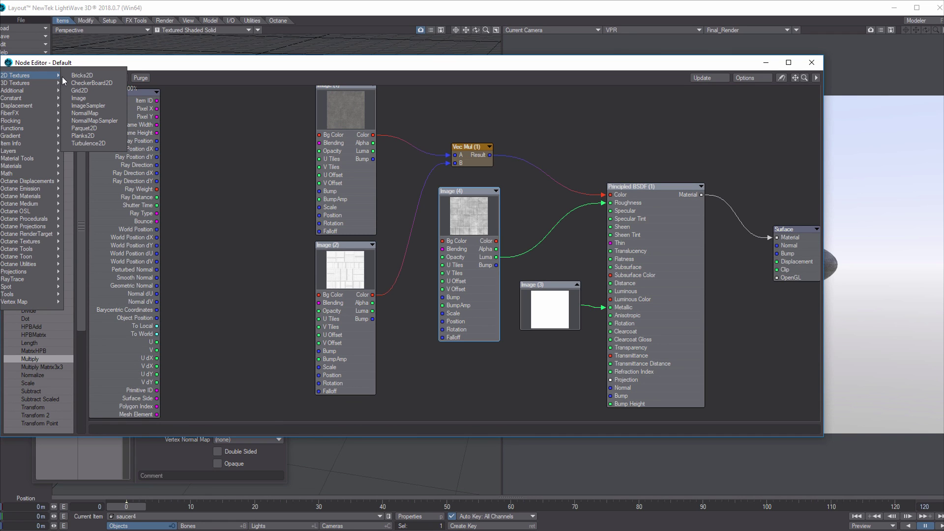
click(103, 113)
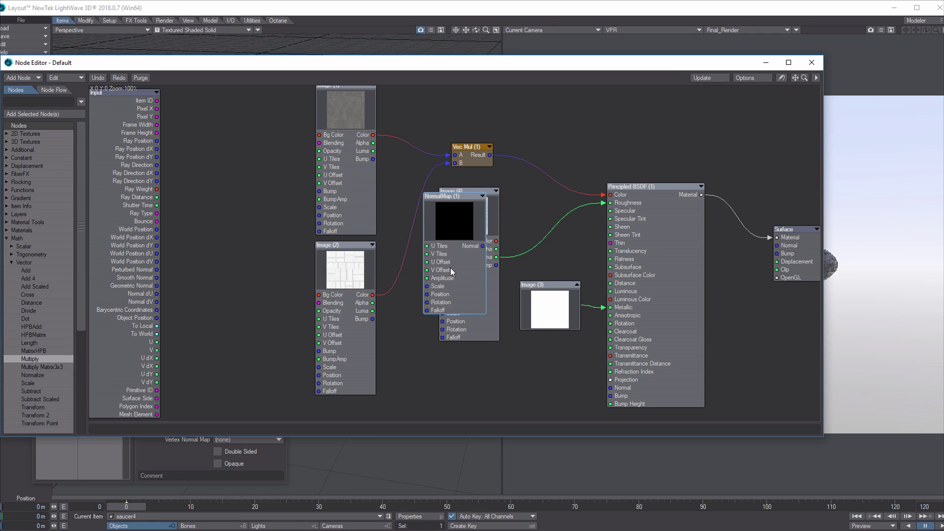
drag(450, 267, 407, 353)
double_click(411, 344)
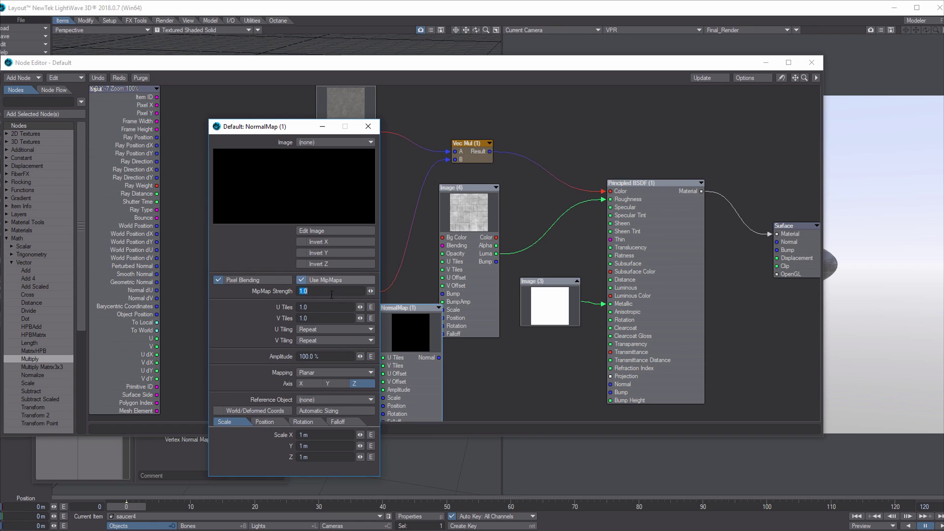
click(351, 307)
text(2)
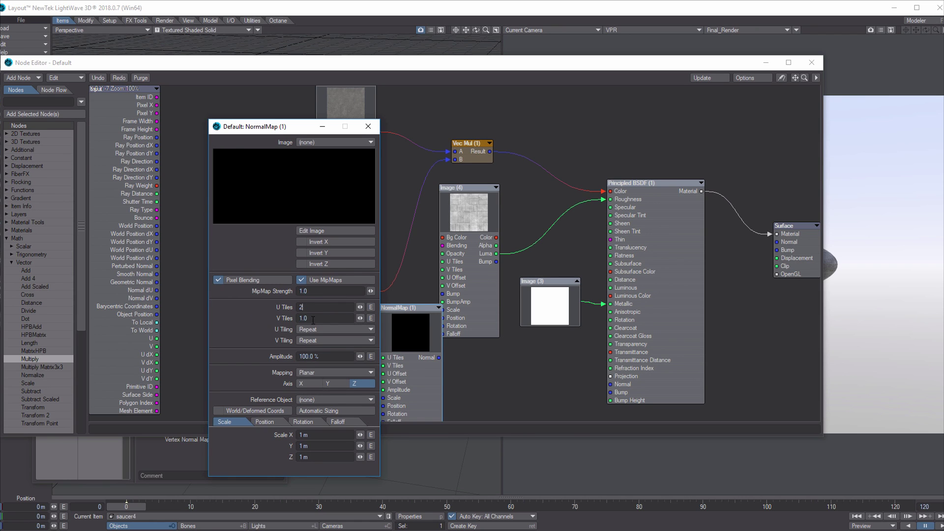
key(Tab)
text(2)
Step: Map the NormalMap to the saucer4 UV map using metalgrid3_normal-dx.png
click(364, 373)
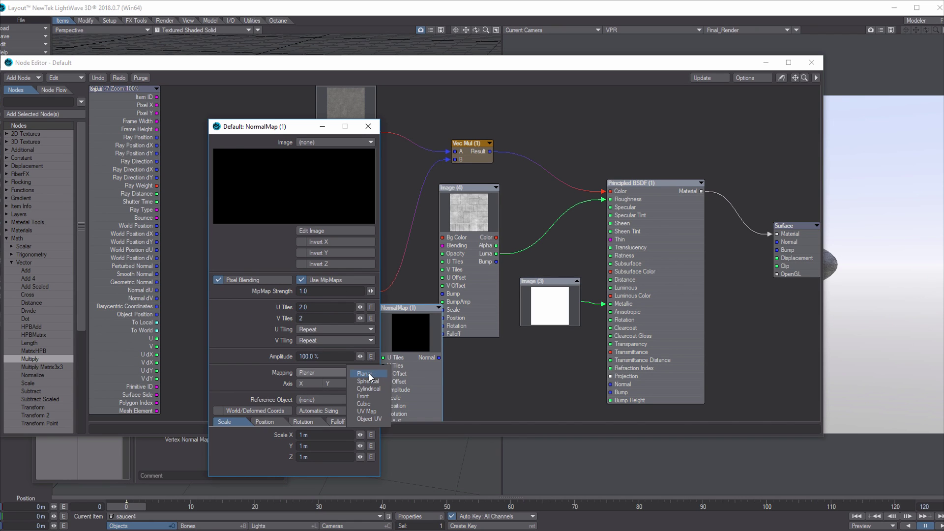
click(368, 413)
click(370, 384)
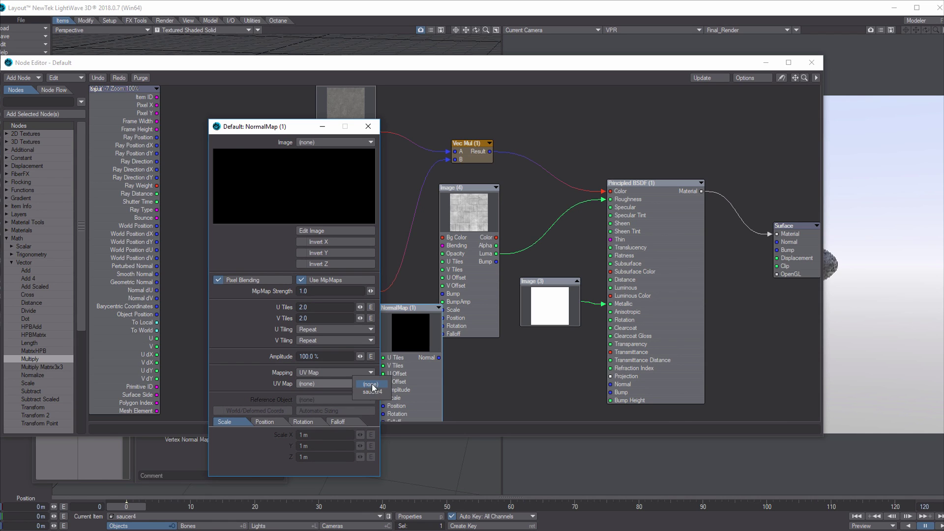
click(373, 394)
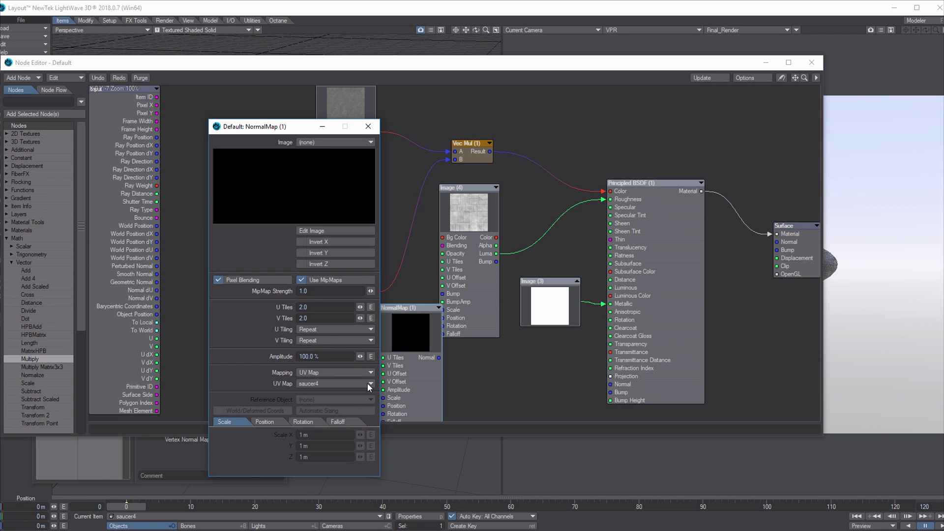
click(360, 142)
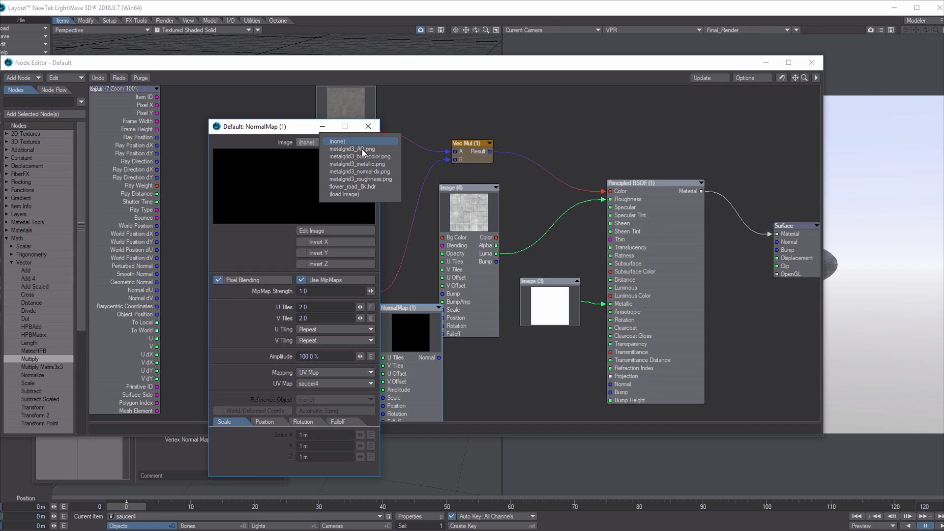
click(363, 163)
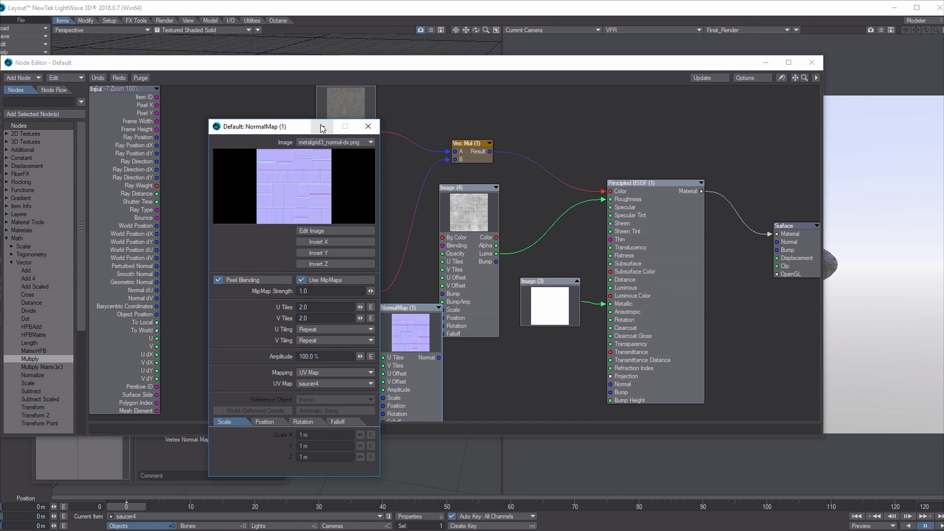
click(369, 128)
Step: Wire the NormalMap output into the Principled BSDF Normal input to reveal panel detail
drag(427, 396, 523, 405)
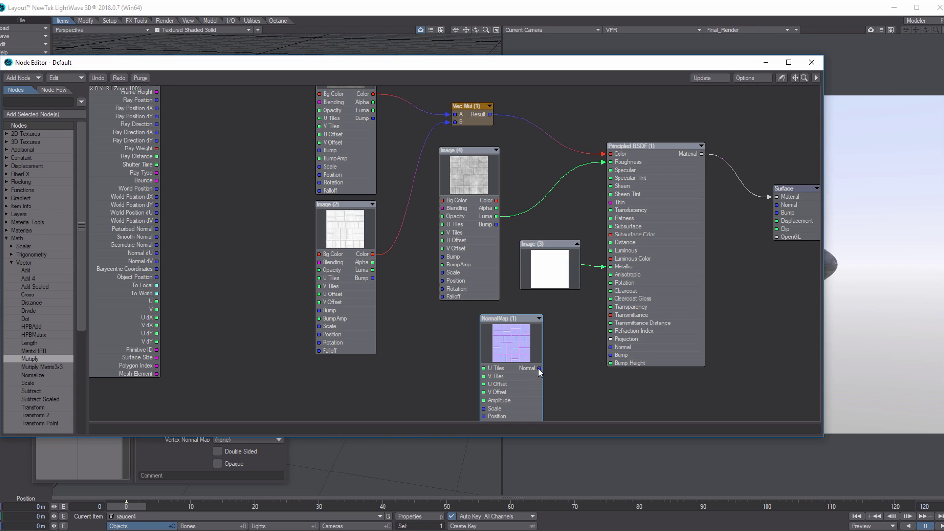
drag(539, 368, 610, 346)
drag(544, 62, 333, 62)
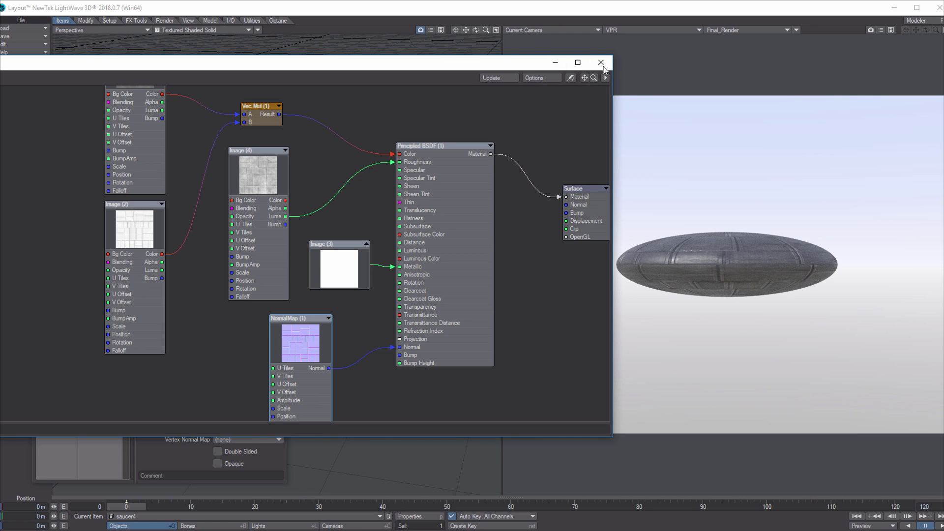
Step: Close the Node Editor, tilt the saucer to -31.2° pitch, then close the Surface Editor
click(600, 64)
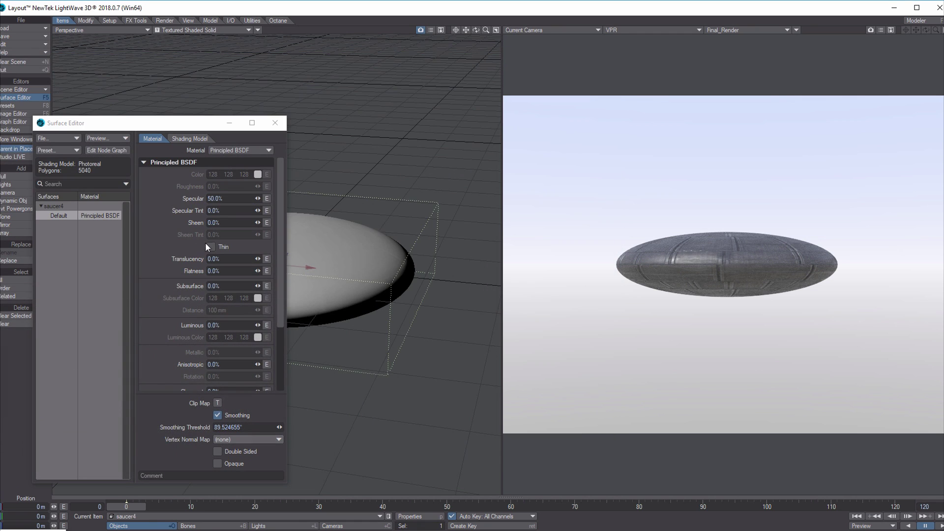
drag(180, 123, 286, 90)
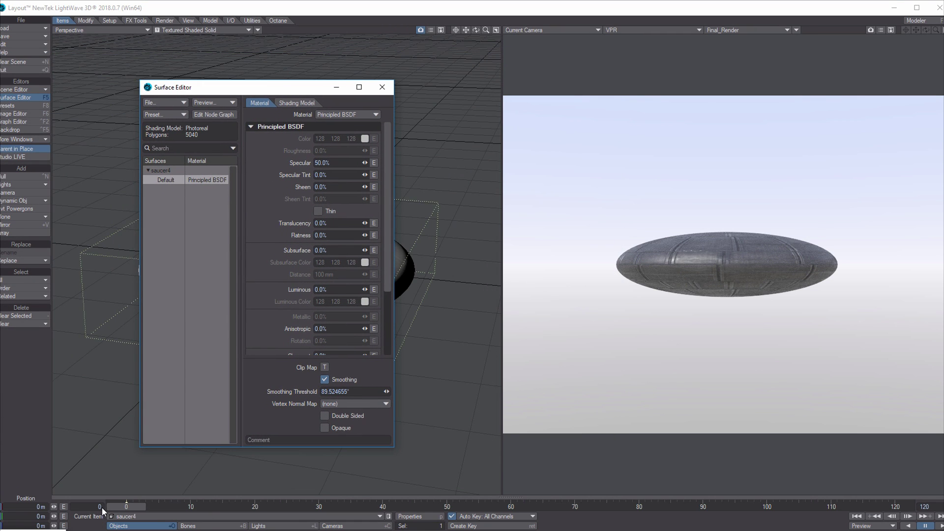
click(123, 526)
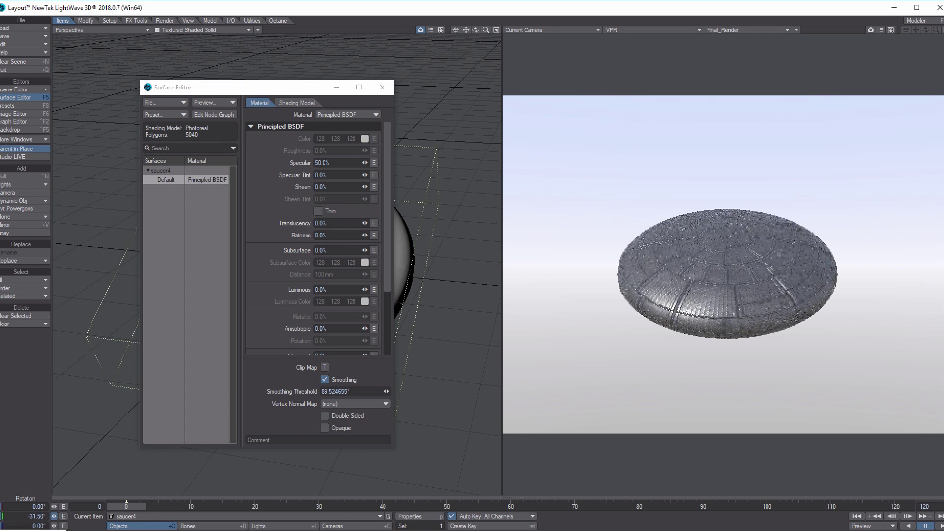
drag(54, 516, 53, 518)
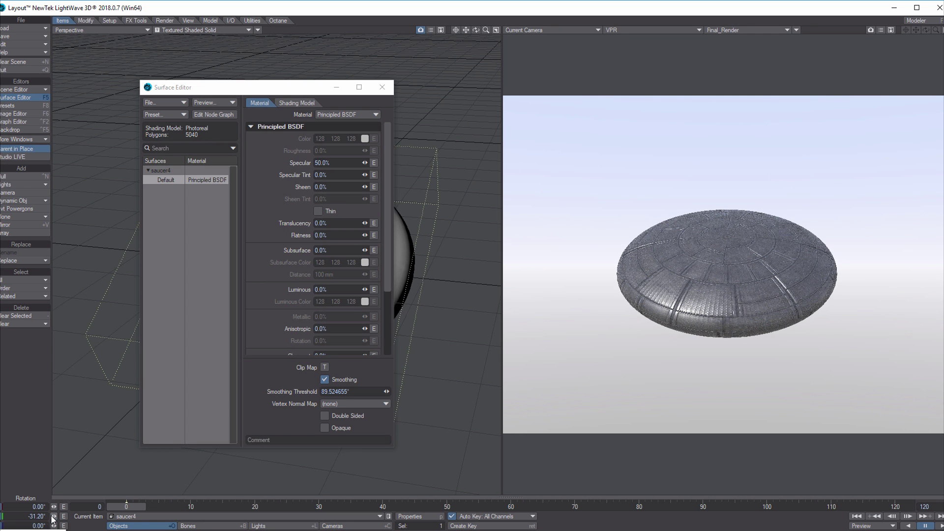
click(382, 88)
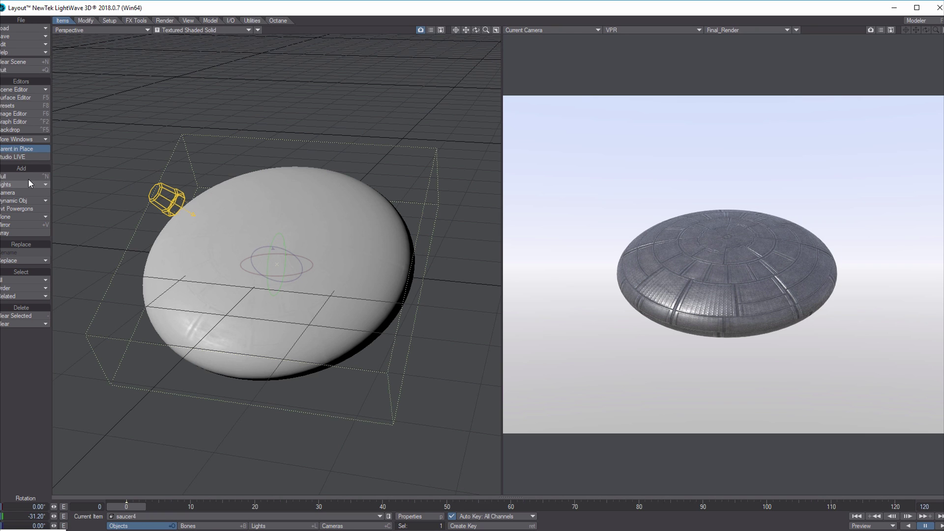
Step: Open the Backdrop settings to show the gradient backdrop colours
click(23, 129)
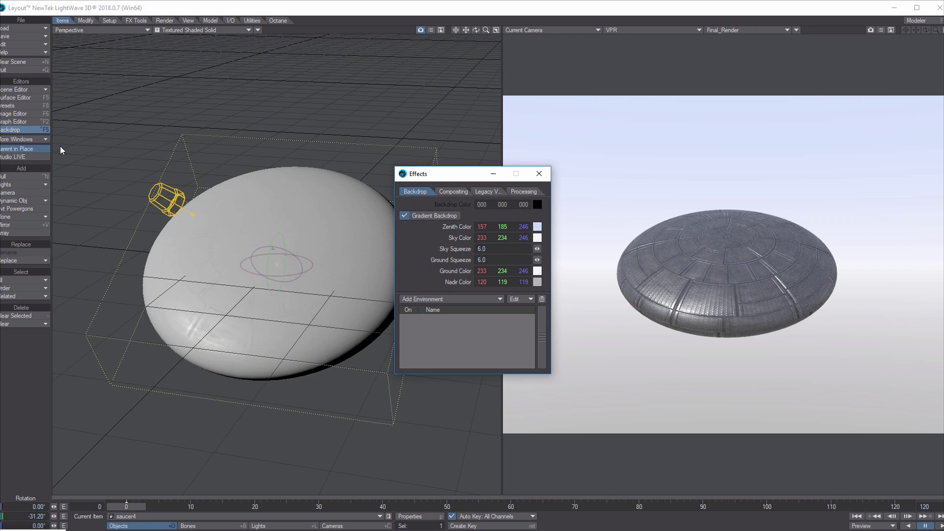
Step: Turn off Gradient Backdrop and add a Textured Environment to the backdrop
click(405, 216)
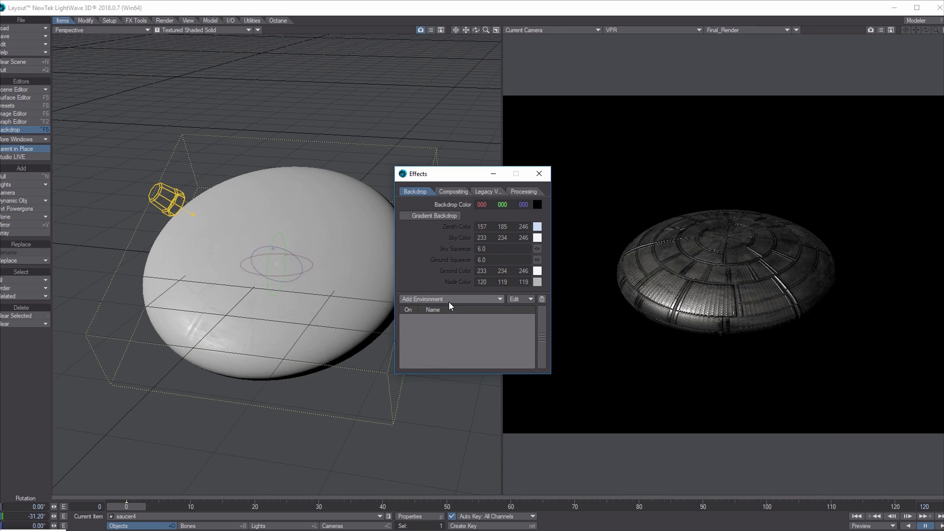
click(448, 299)
click(442, 331)
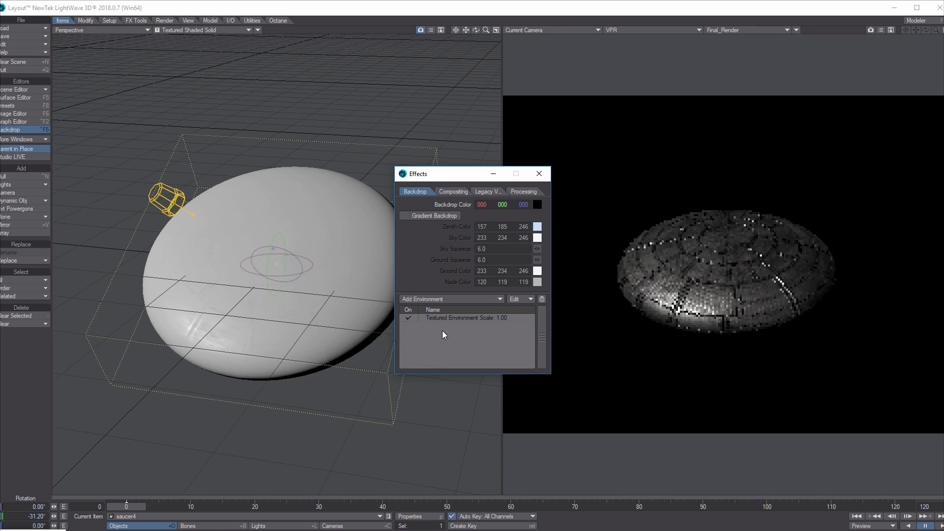
click(446, 318)
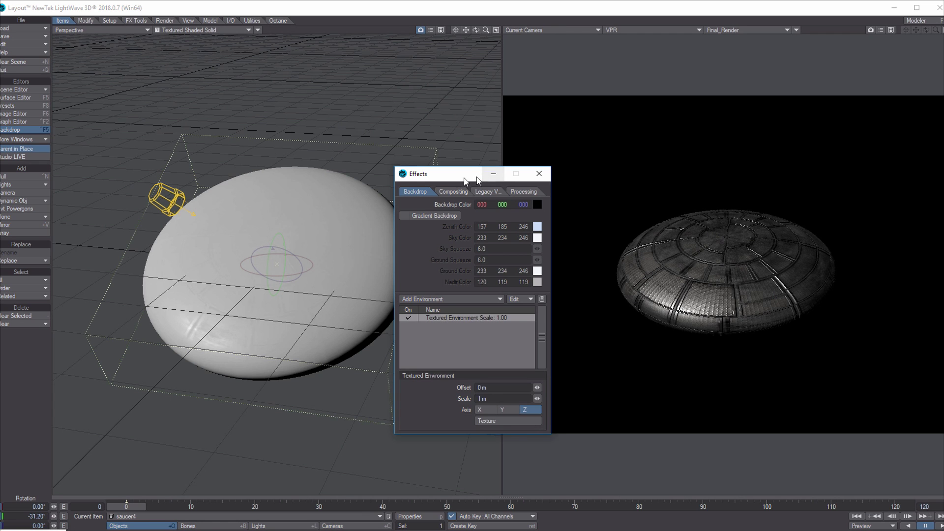
drag(477, 174, 227, 114)
Step: Texture the environment with spherical flower_road_8k.hdr on the Y axis
click(256, 361)
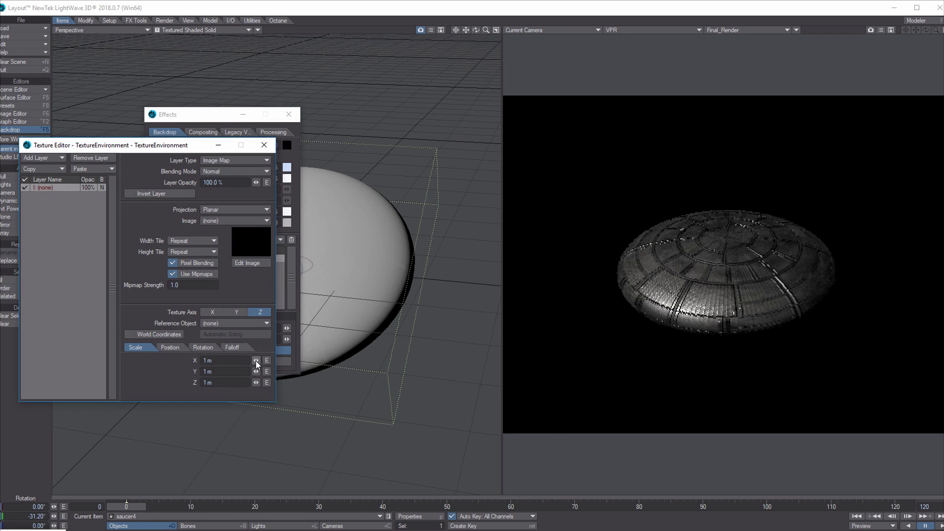
click(262, 211)
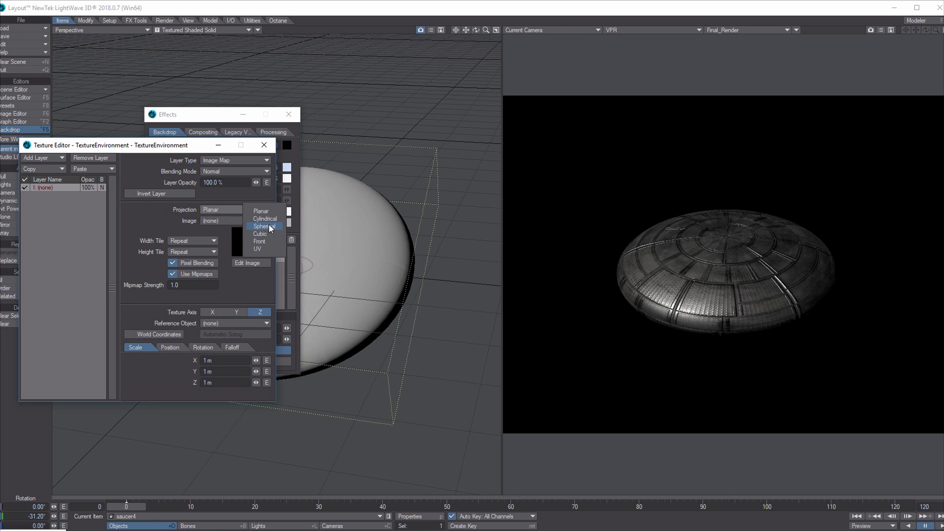
click(269, 226)
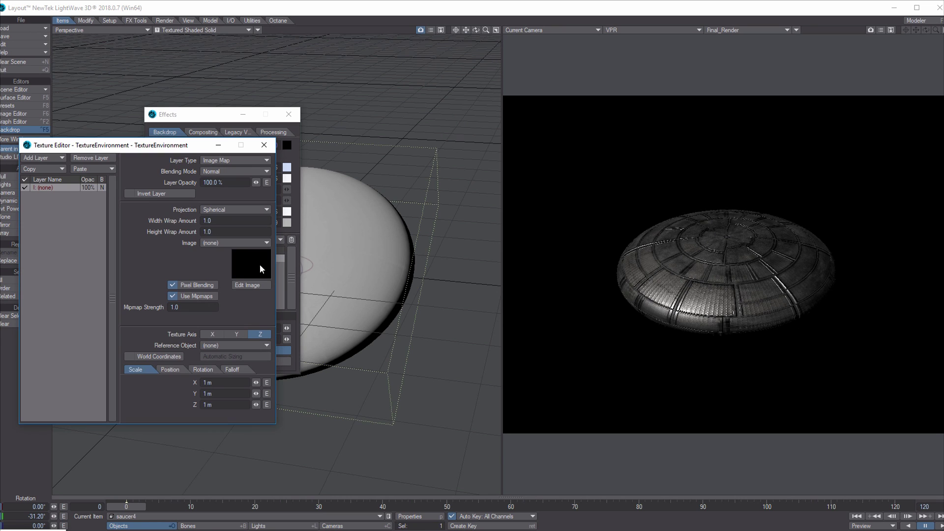
click(263, 243)
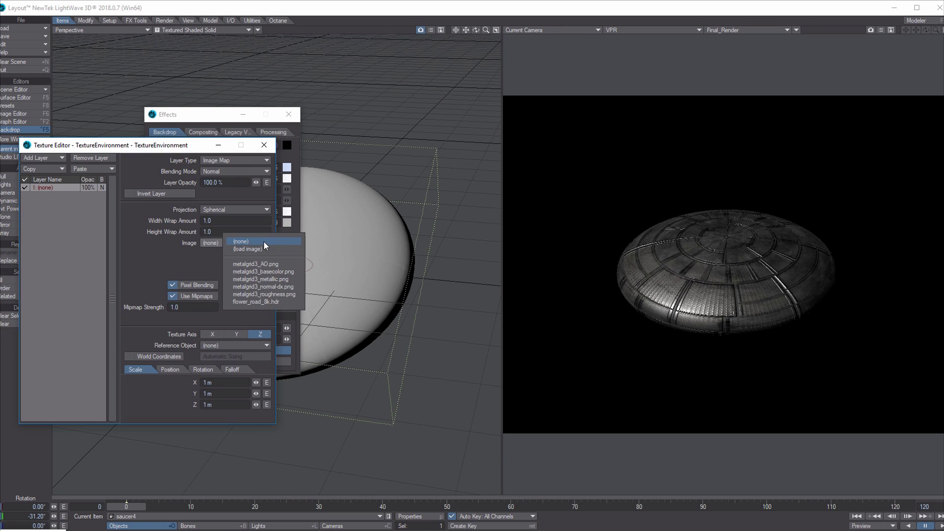
click(262, 301)
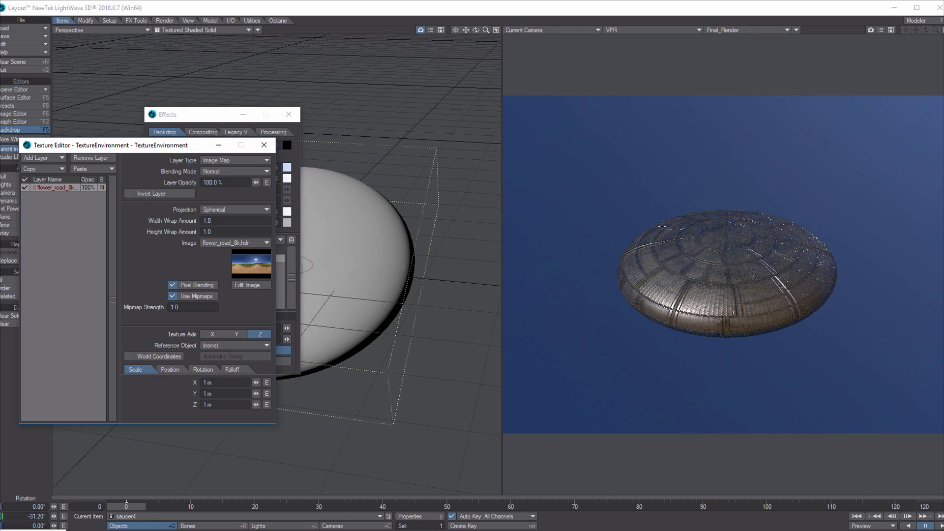
click(236, 334)
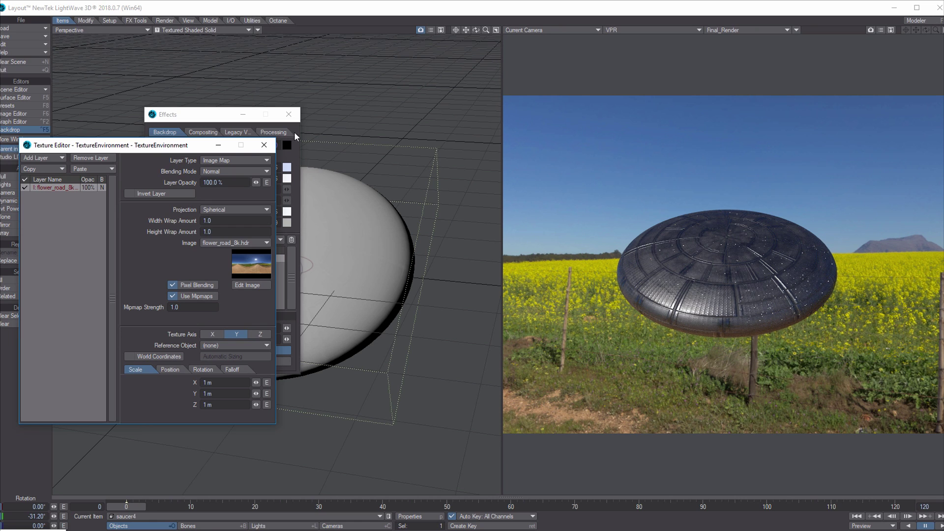
click(263, 145)
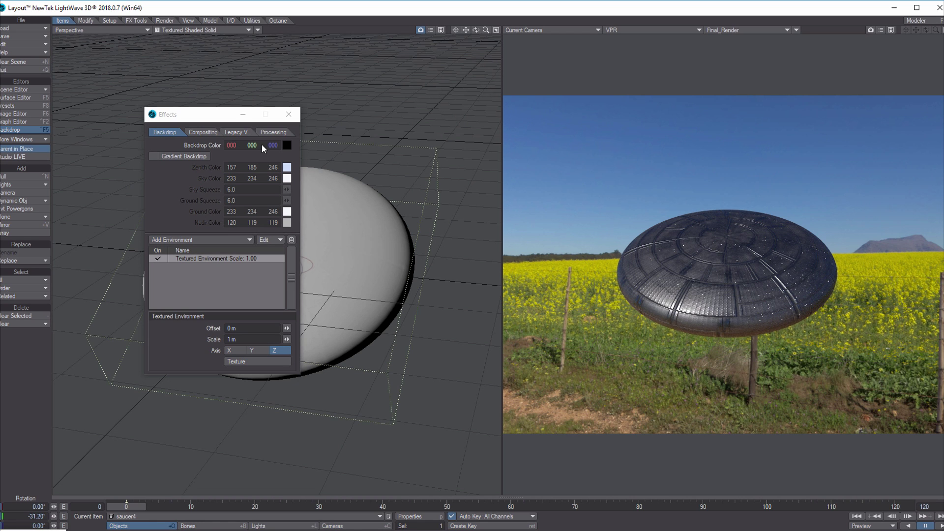
Step: Close the Effects window to view the saucer over the flower field
click(288, 114)
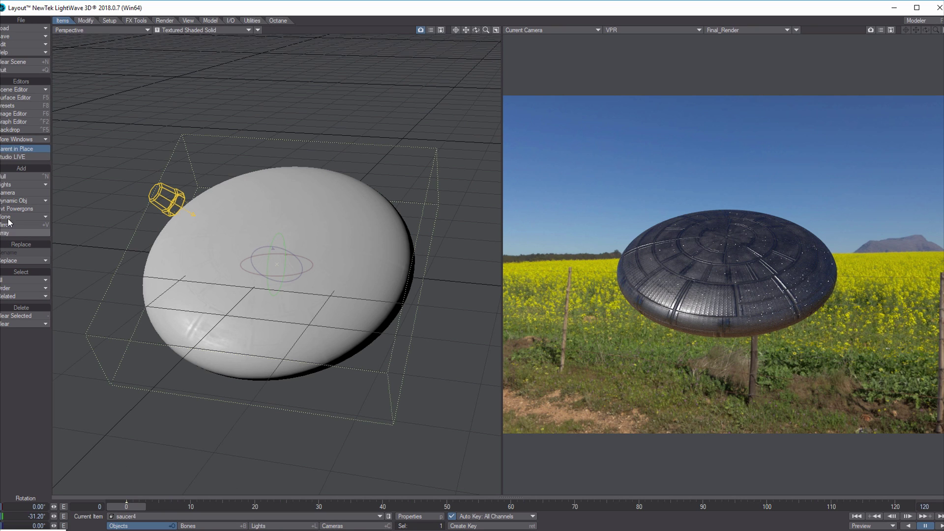
Step: Start adding a new Environment light, then cancel it
click(23, 185)
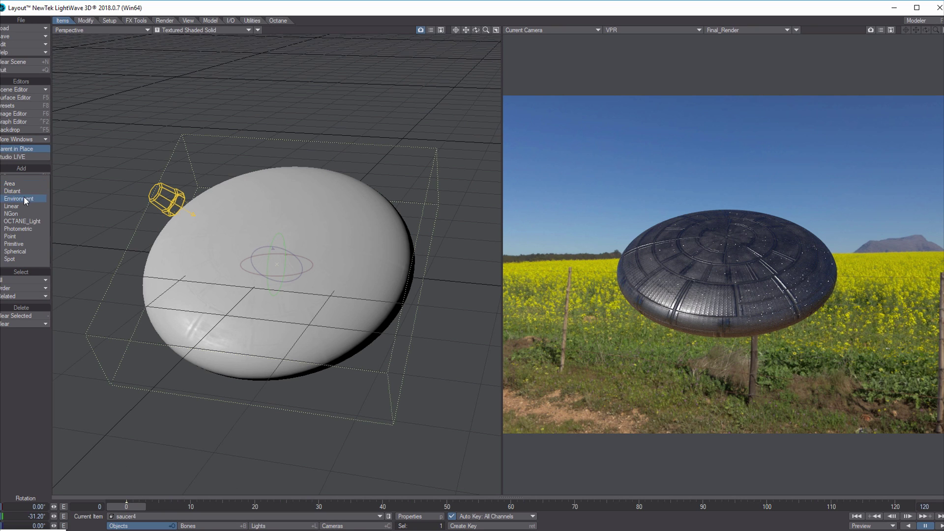
click(24, 197)
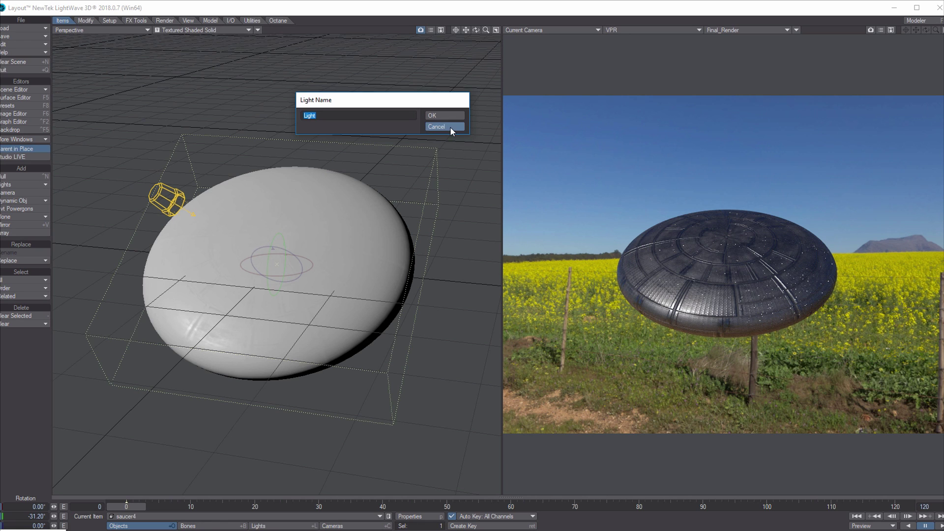
click(436, 126)
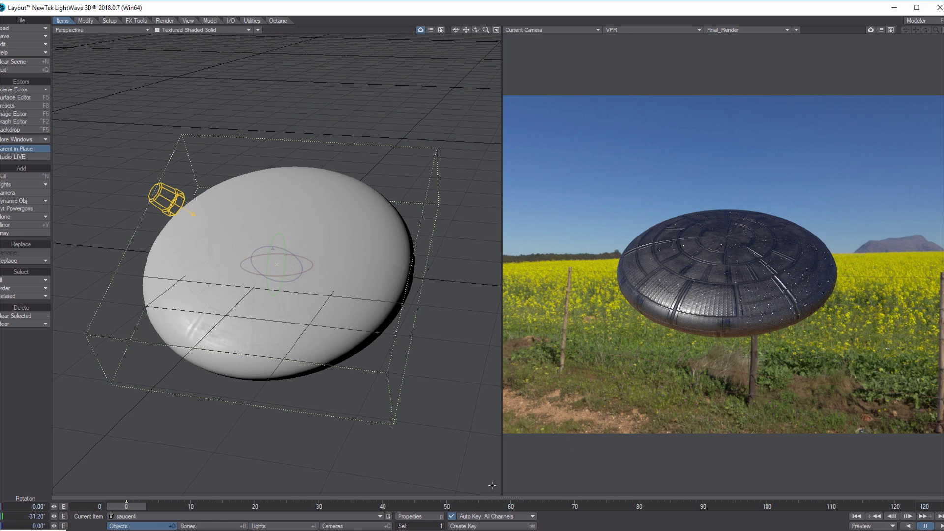
Step: Change the scene's existing light type to Environment in Light Properties
click(283, 525)
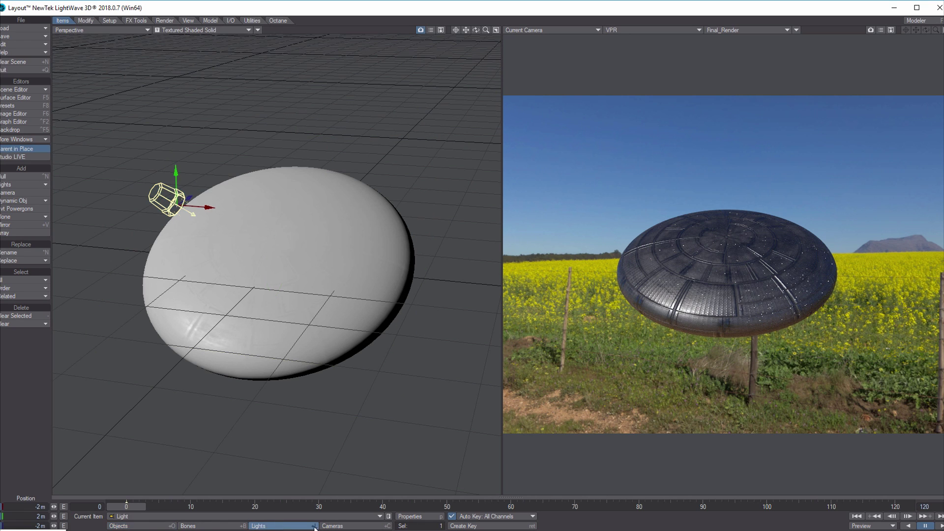
click(422, 516)
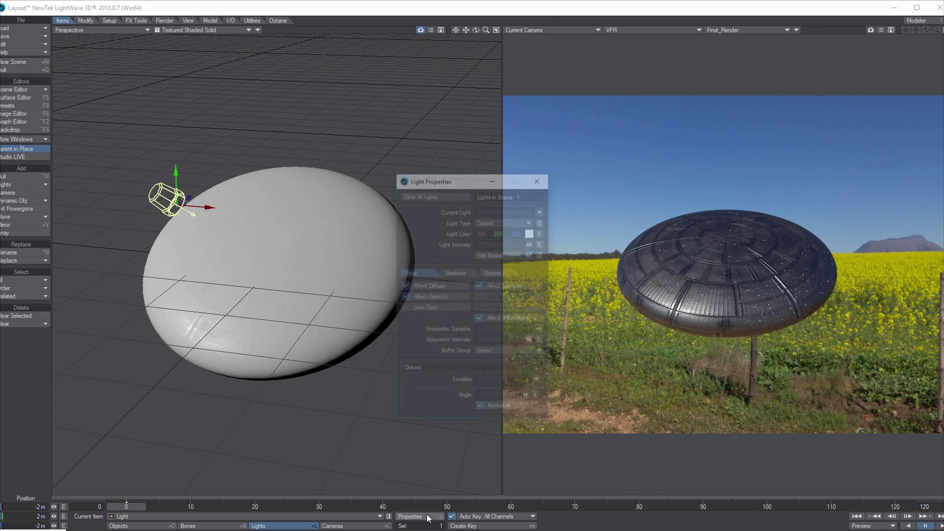
click(531, 222)
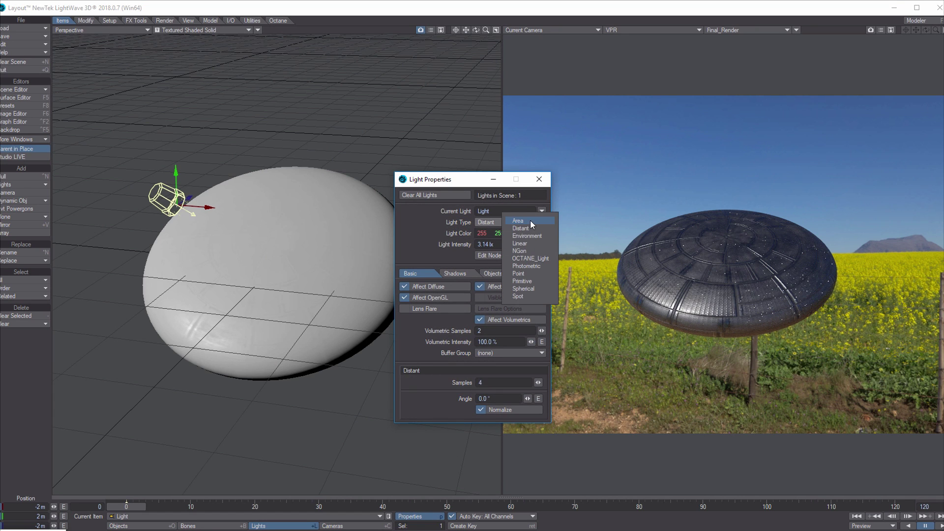
click(529, 237)
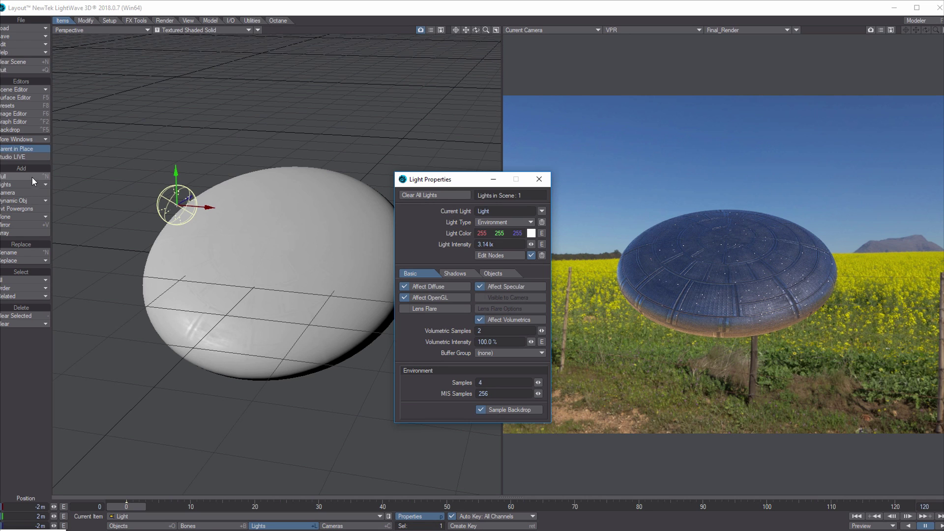
click(165, 21)
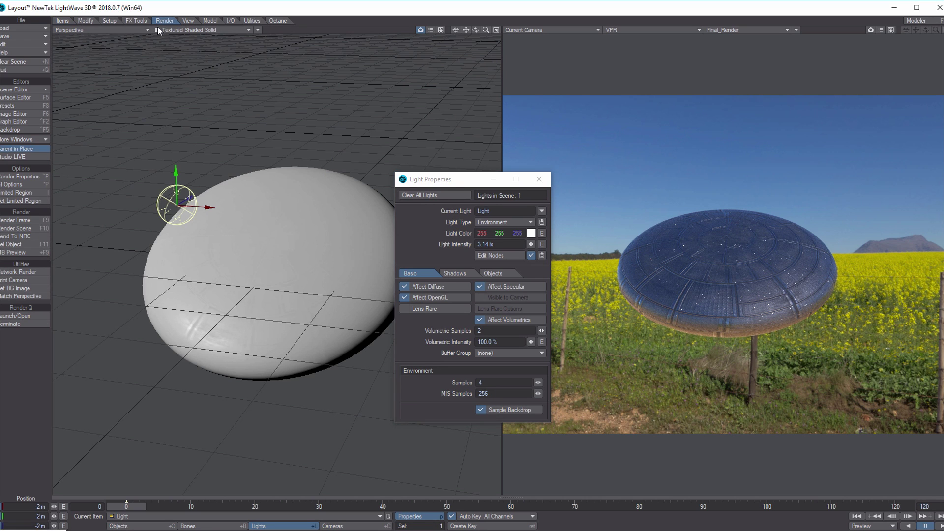
click(16, 185)
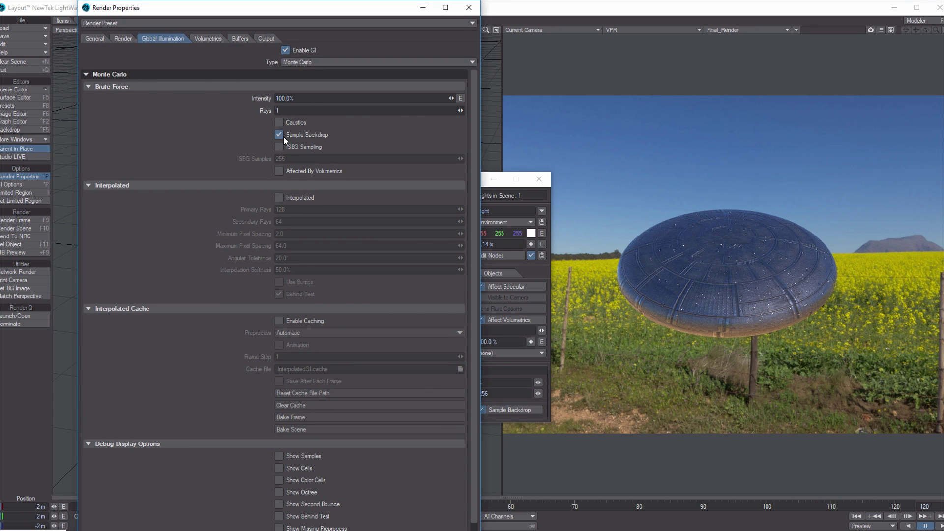
Step: Turn off GI Sample Backdrop and raise the Environment light's samples from 4 to 5
drag(321, 11, 211, 18)
click(481, 408)
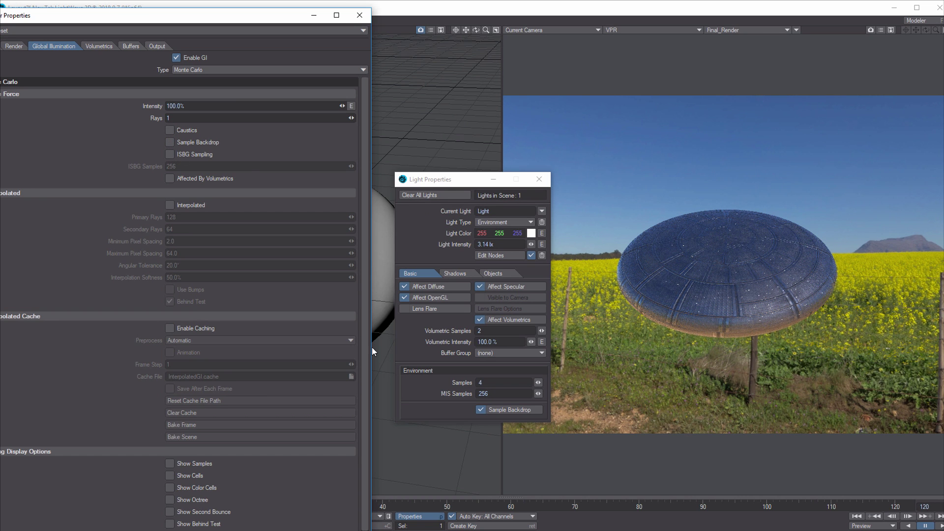
click(539, 385)
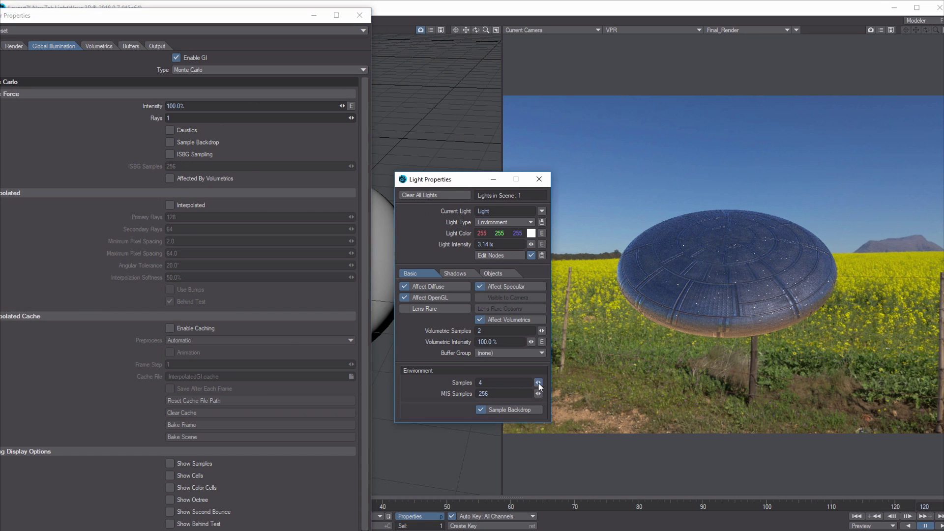
click(539, 384)
click(360, 15)
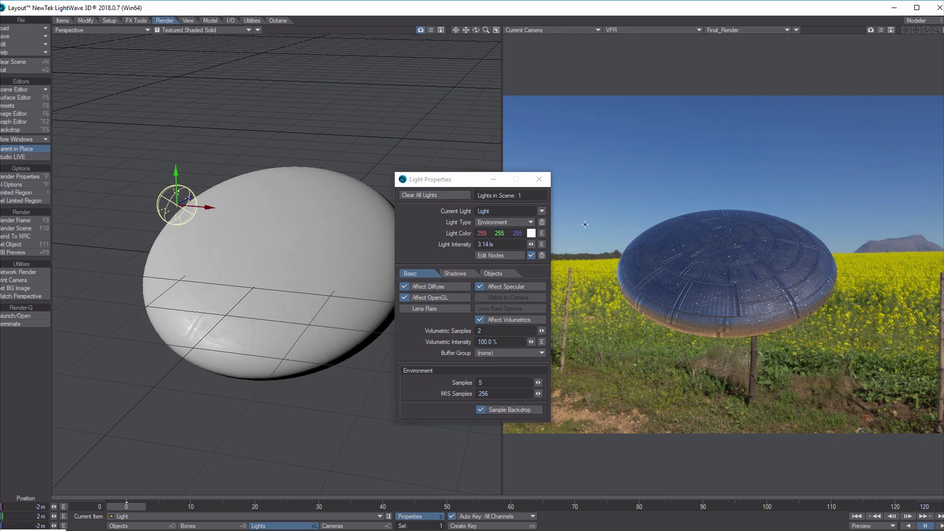
click(27, 97)
Step: Set saucer4's Reflection Options to Raytrace Only in the Shading Model tab
click(296, 102)
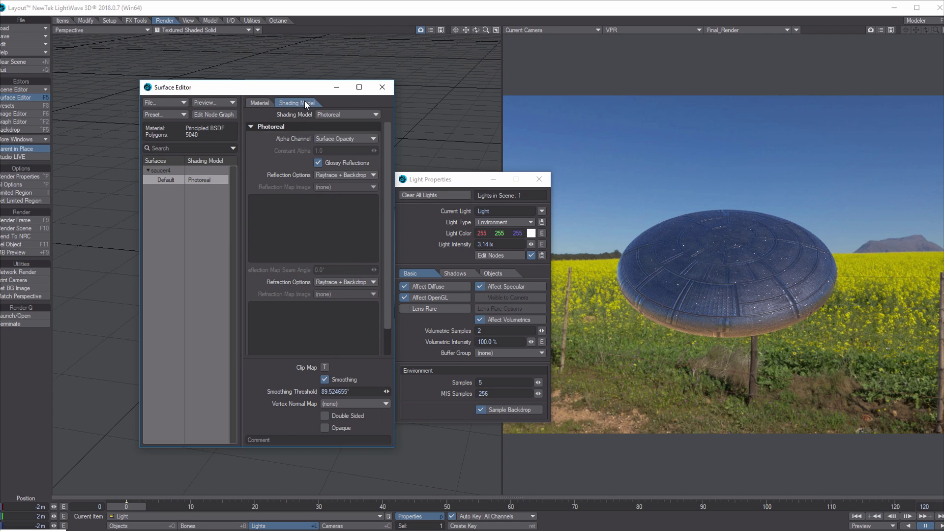
click(374, 174)
click(372, 182)
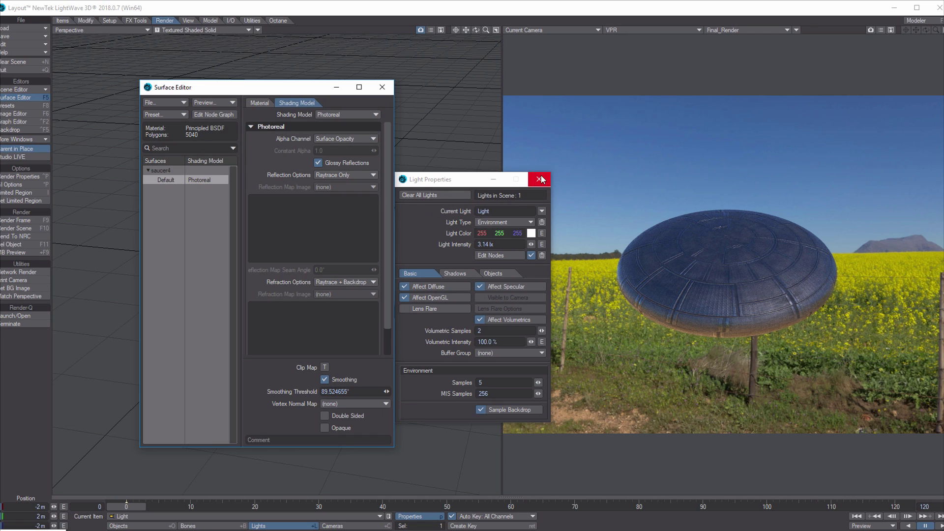
Step: Enable Interpolated GI and ISBG Sampling, raising ISBG Samples to 781
click(382, 87)
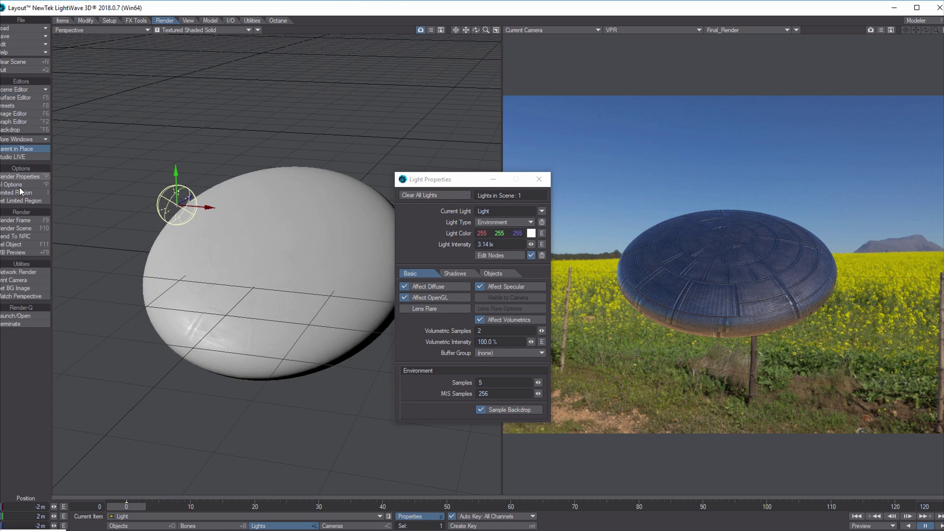
click(21, 176)
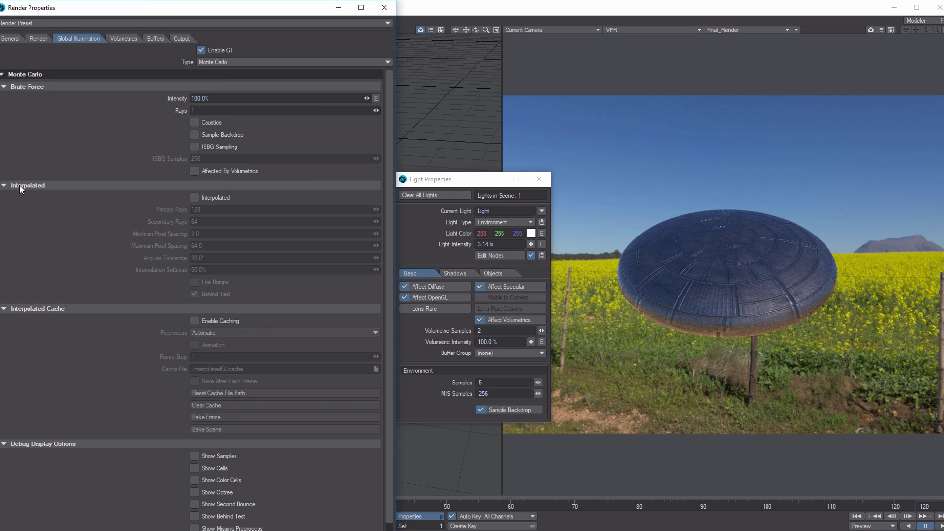
click(194, 199)
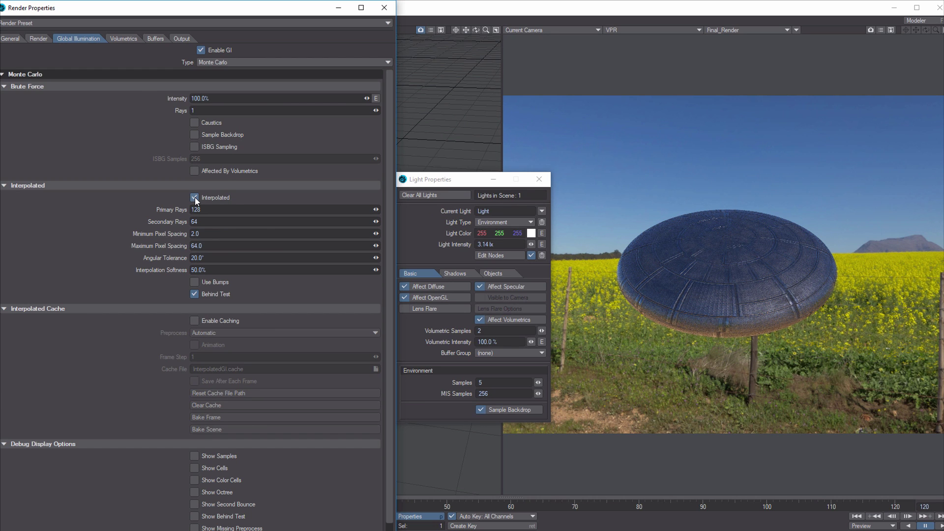
click(195, 147)
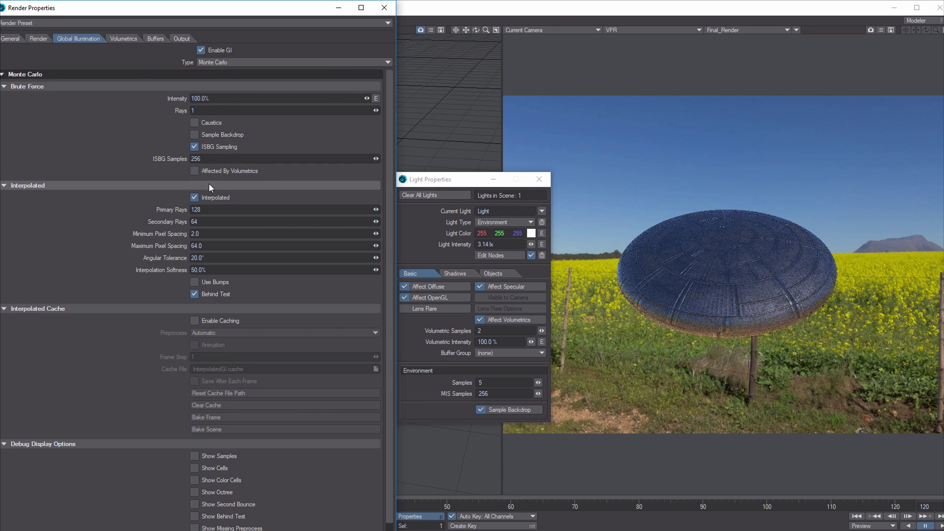
mouse_move(377, 160)
mouse_down()
mouse_move(418, 159)
mouse_move(377, 158)
mouse_up()
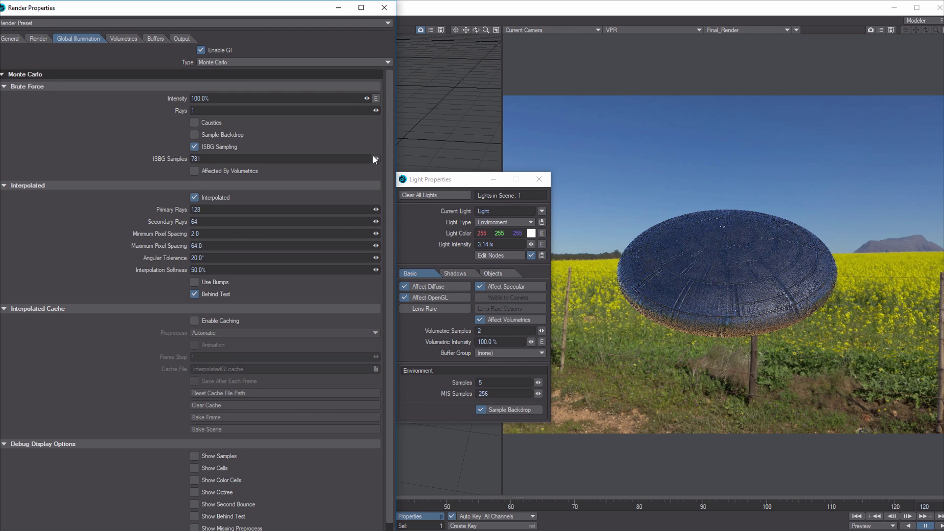
Step: Raise the Environment light's samples from 5 to 6 and close Light Properties
click(380, 9)
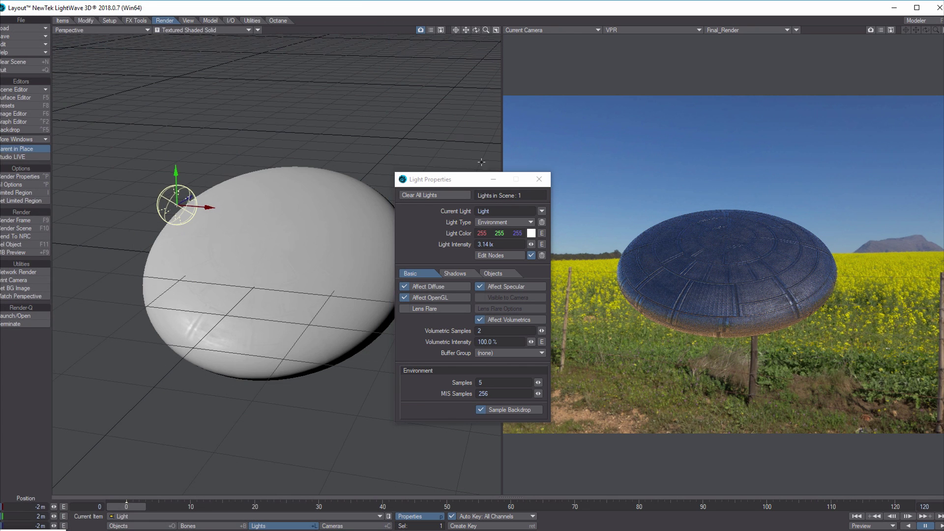
drag(479, 180, 221, 99)
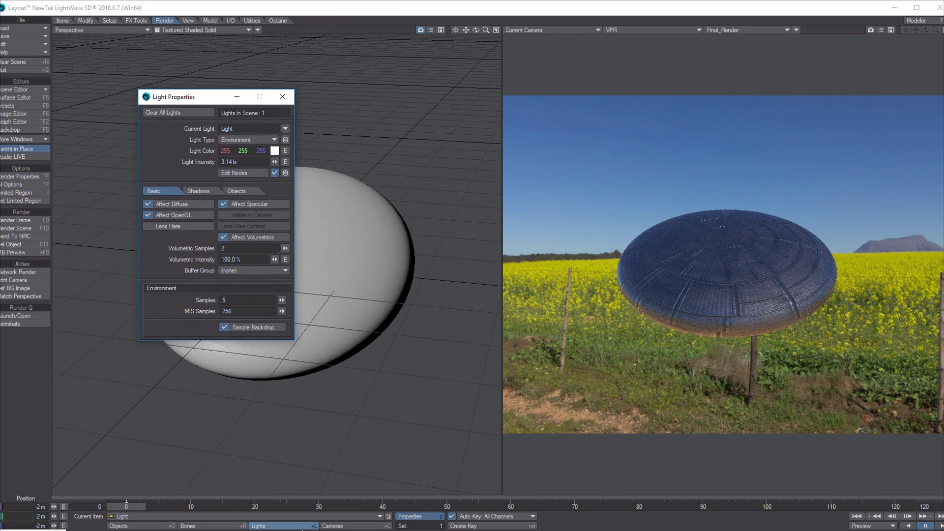
click(334, 526)
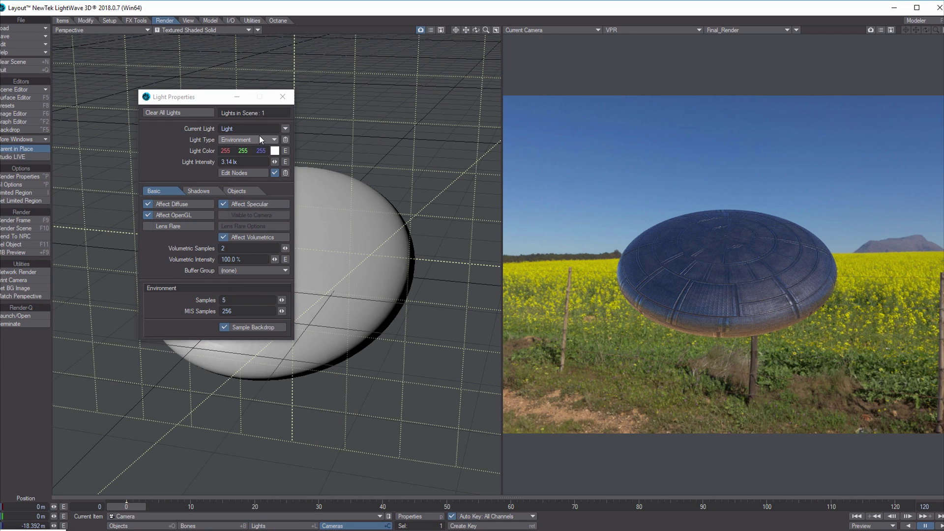
click(281, 299)
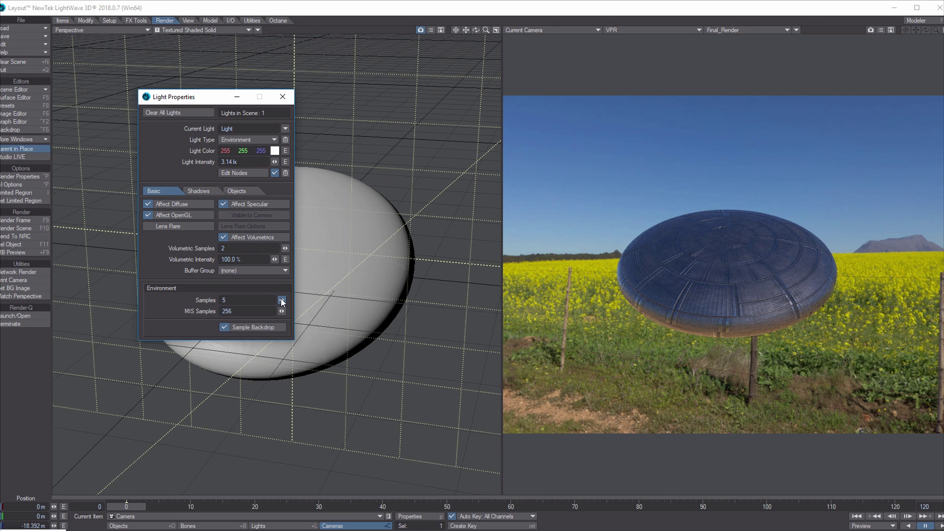
drag(281, 300, 284, 300)
click(282, 96)
Step: Set the camera resolution to HDTV 1920 × 1080 and close Camera Properties
click(418, 517)
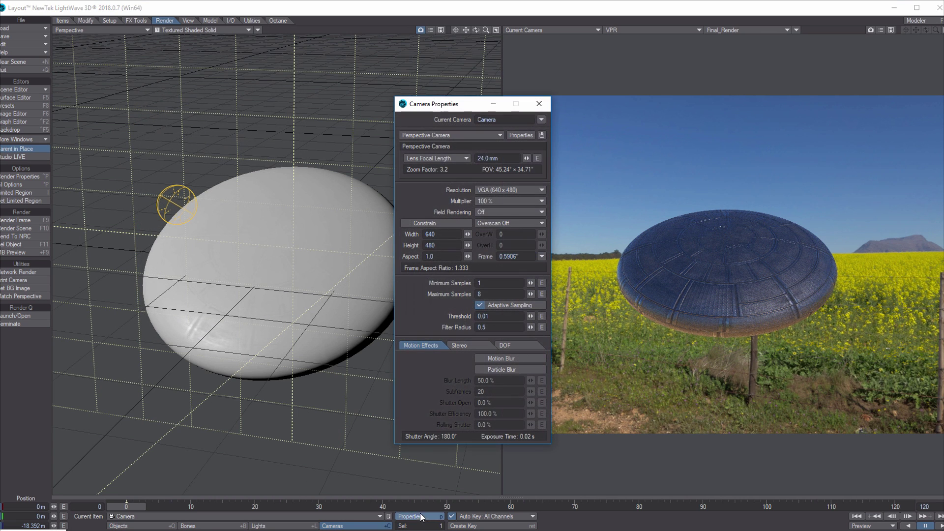
click(542, 191)
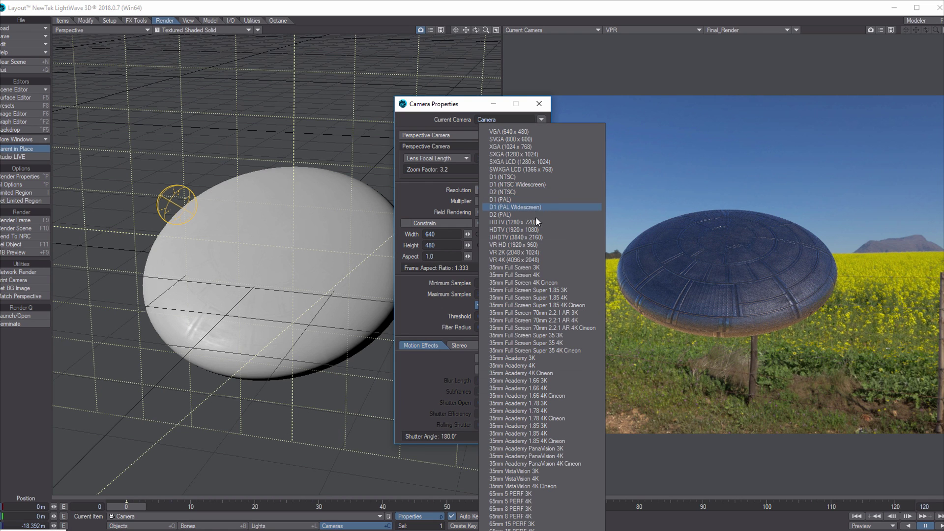
click(529, 229)
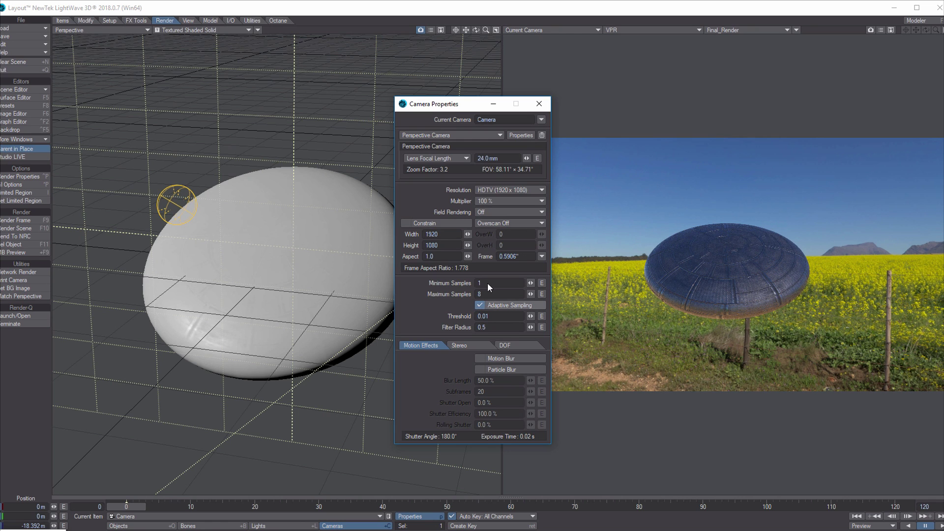
click(539, 105)
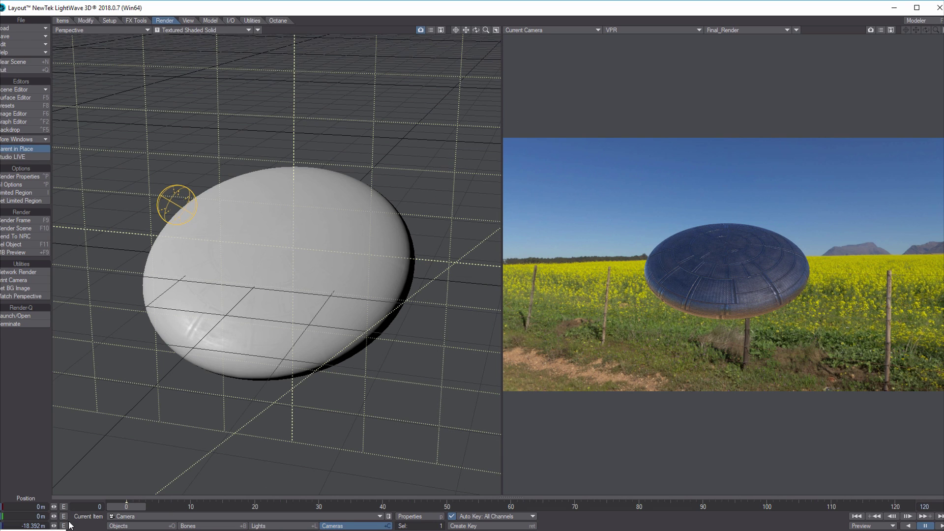
click(111, 524)
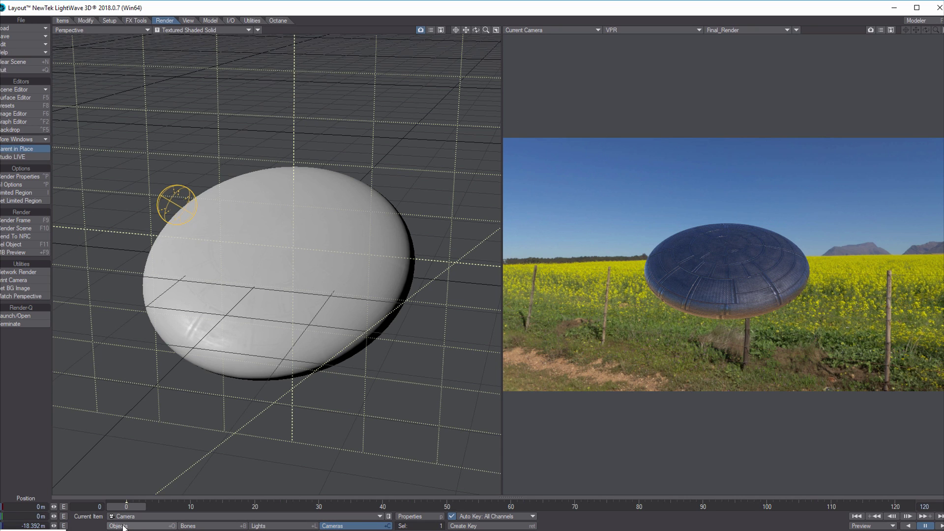
Step: With the Move tool, drag the saucer's Z position so it sits much closer to the camera
key(y)
key(h)
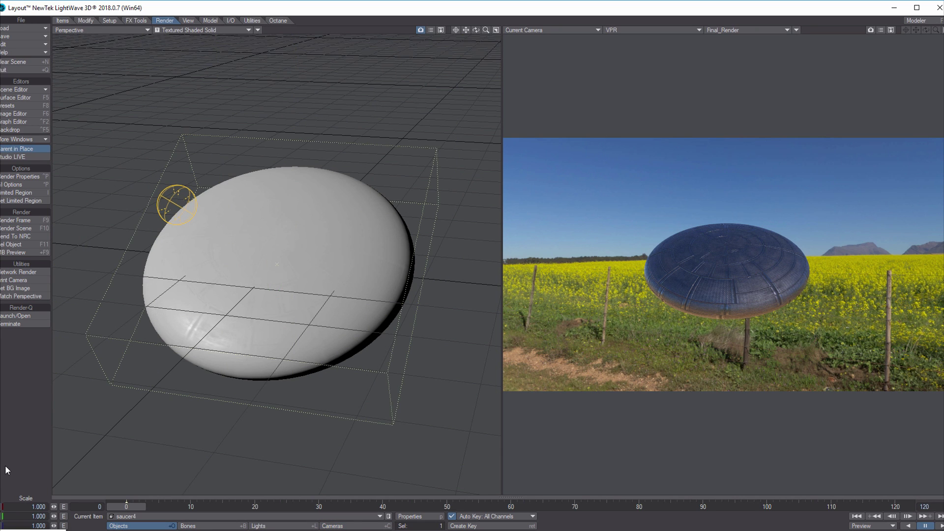
key(t)
drag(53, 525, 53, 526)
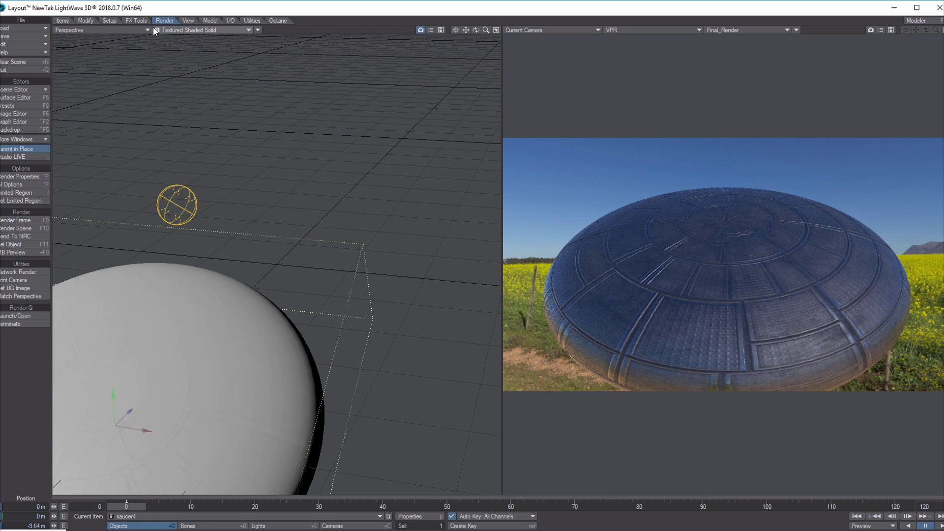
Step: Add a distant light to the scene, keeping its default name Light (2)
click(63, 20)
click(18, 185)
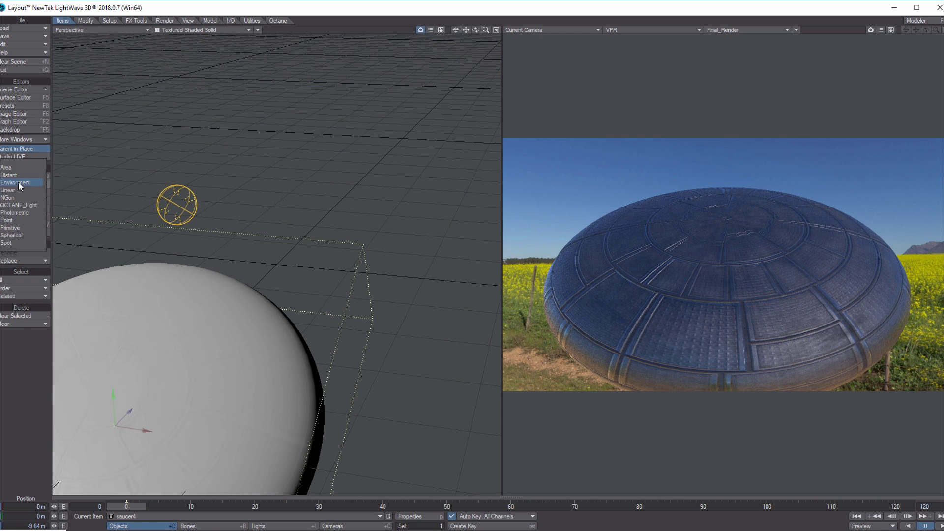
click(21, 175)
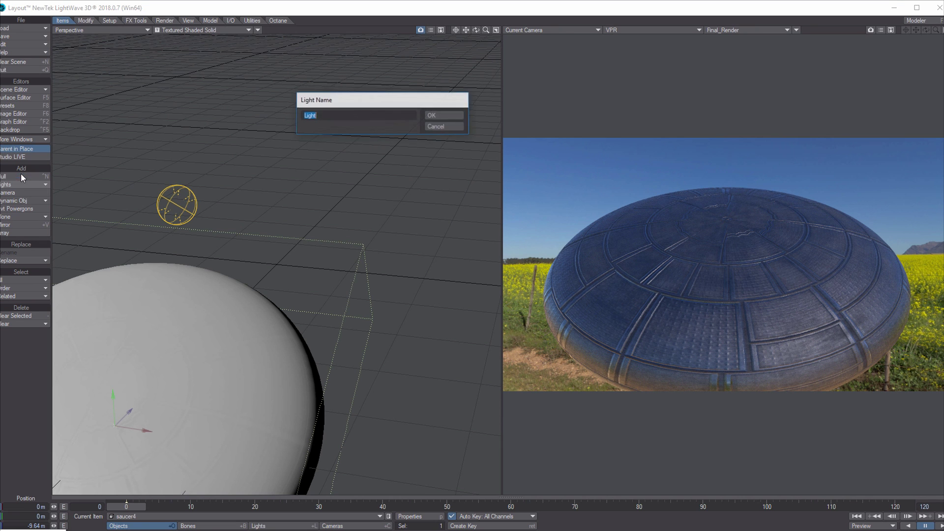
click(447, 116)
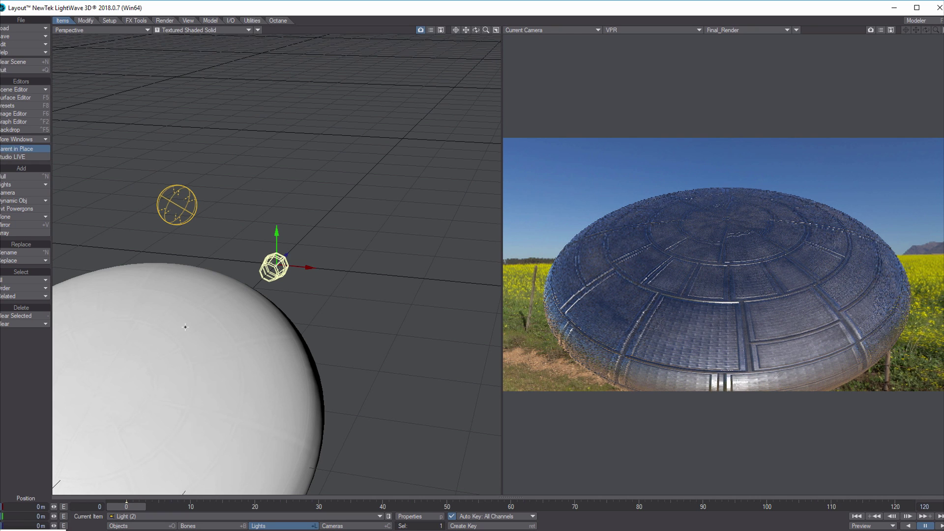
Step: In the Scene Editor, toggle Light (1) off and back on to compare lighting, then minimize the editor
click(13, 90)
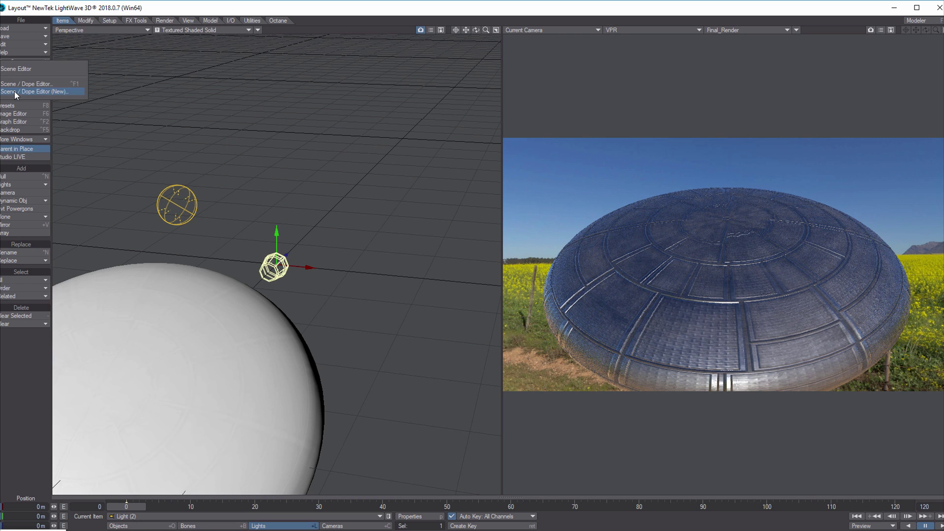
click(23, 69)
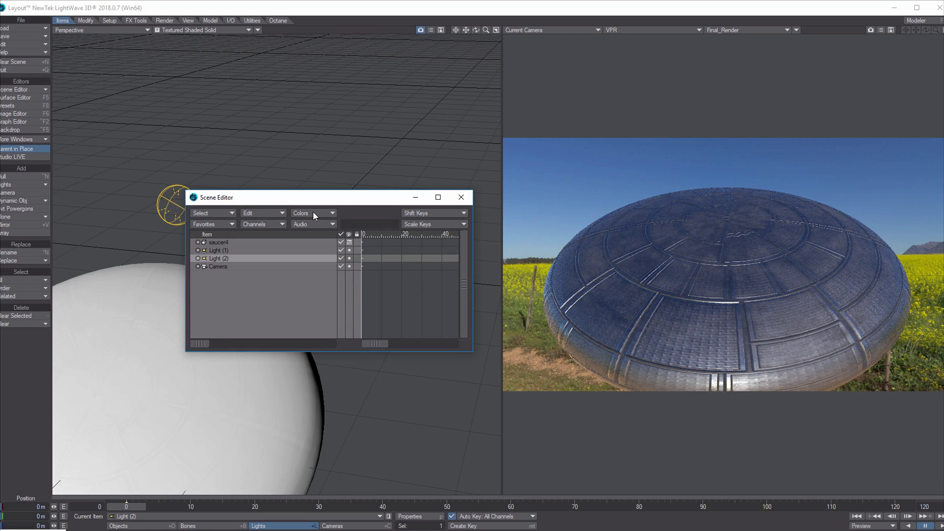
click(341, 251)
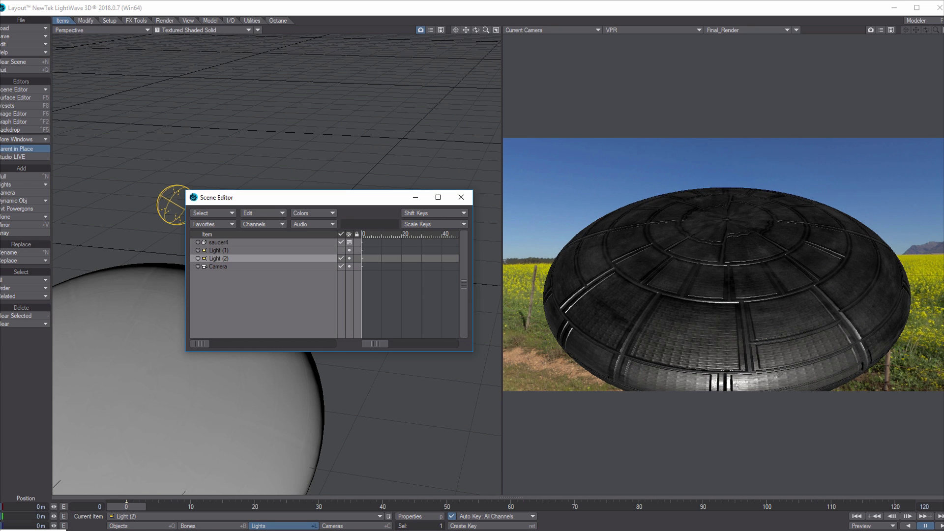
click(340, 250)
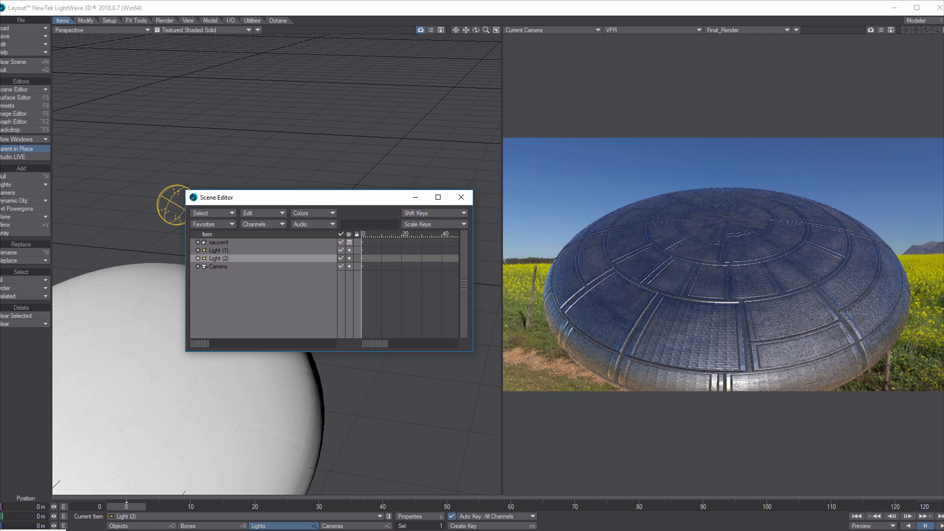
click(414, 197)
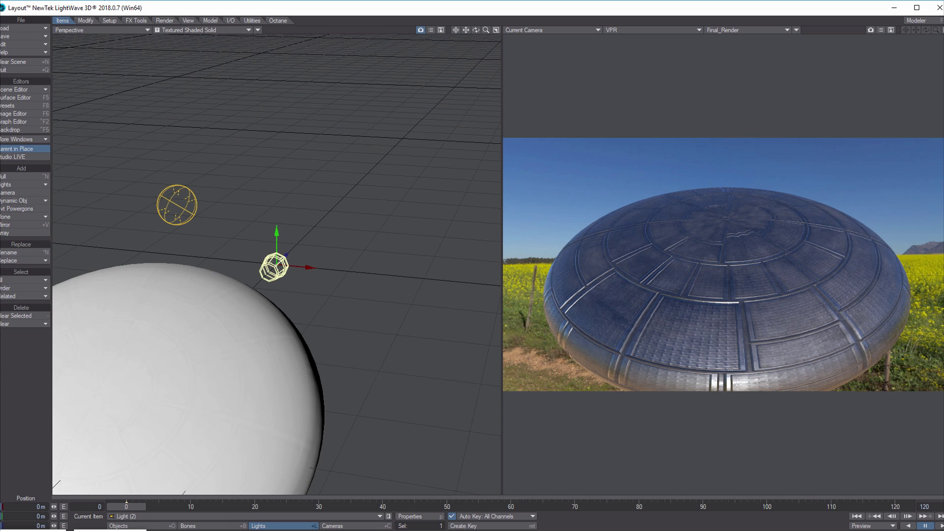
Step: Render the current 1920×1080 frame and close Render Status once it finishes in 1m 43s
click(165, 22)
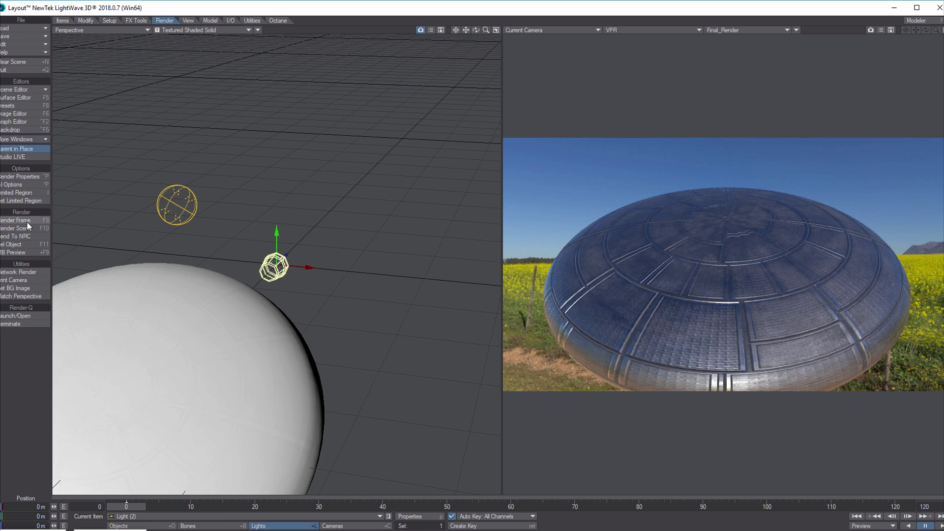
click(27, 223)
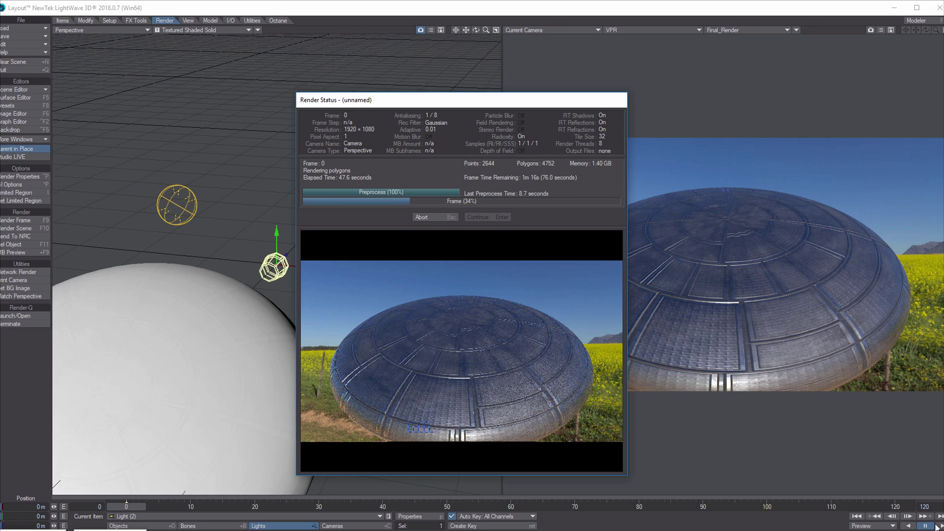
click(920, 508)
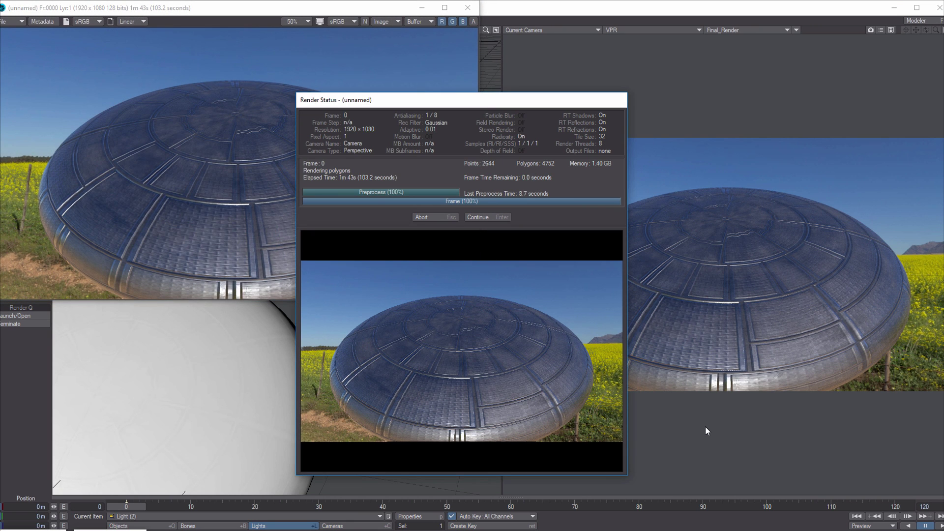
click(478, 216)
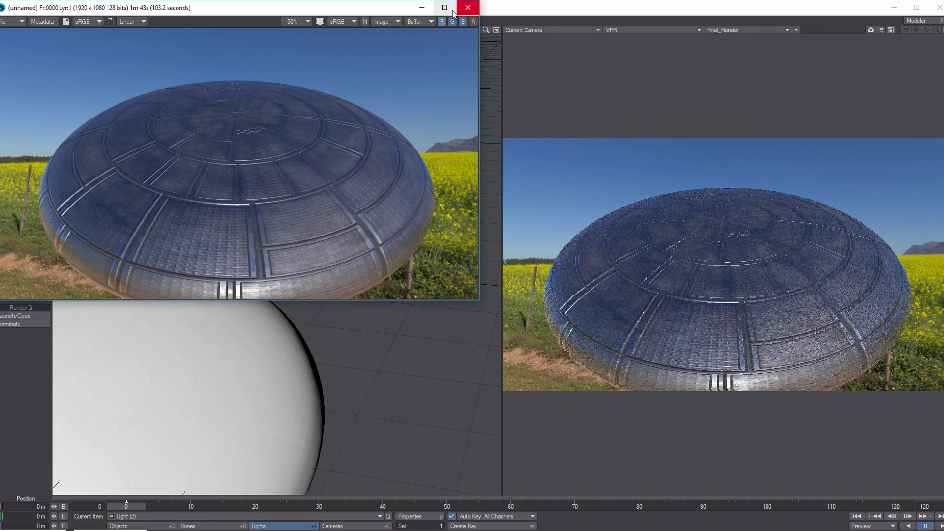
Step: Inspect the finished saucer render full screen, then minimize the image viewer
click(445, 8)
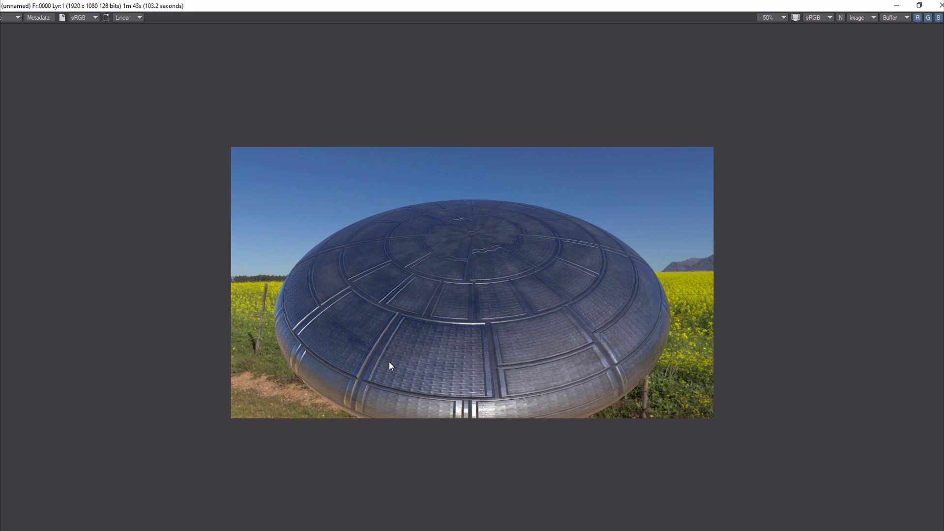
click(897, 8)
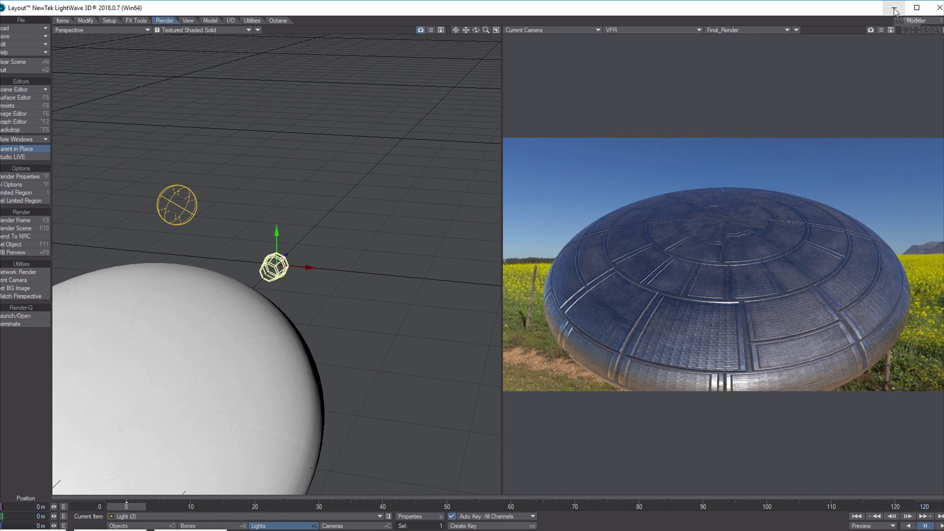